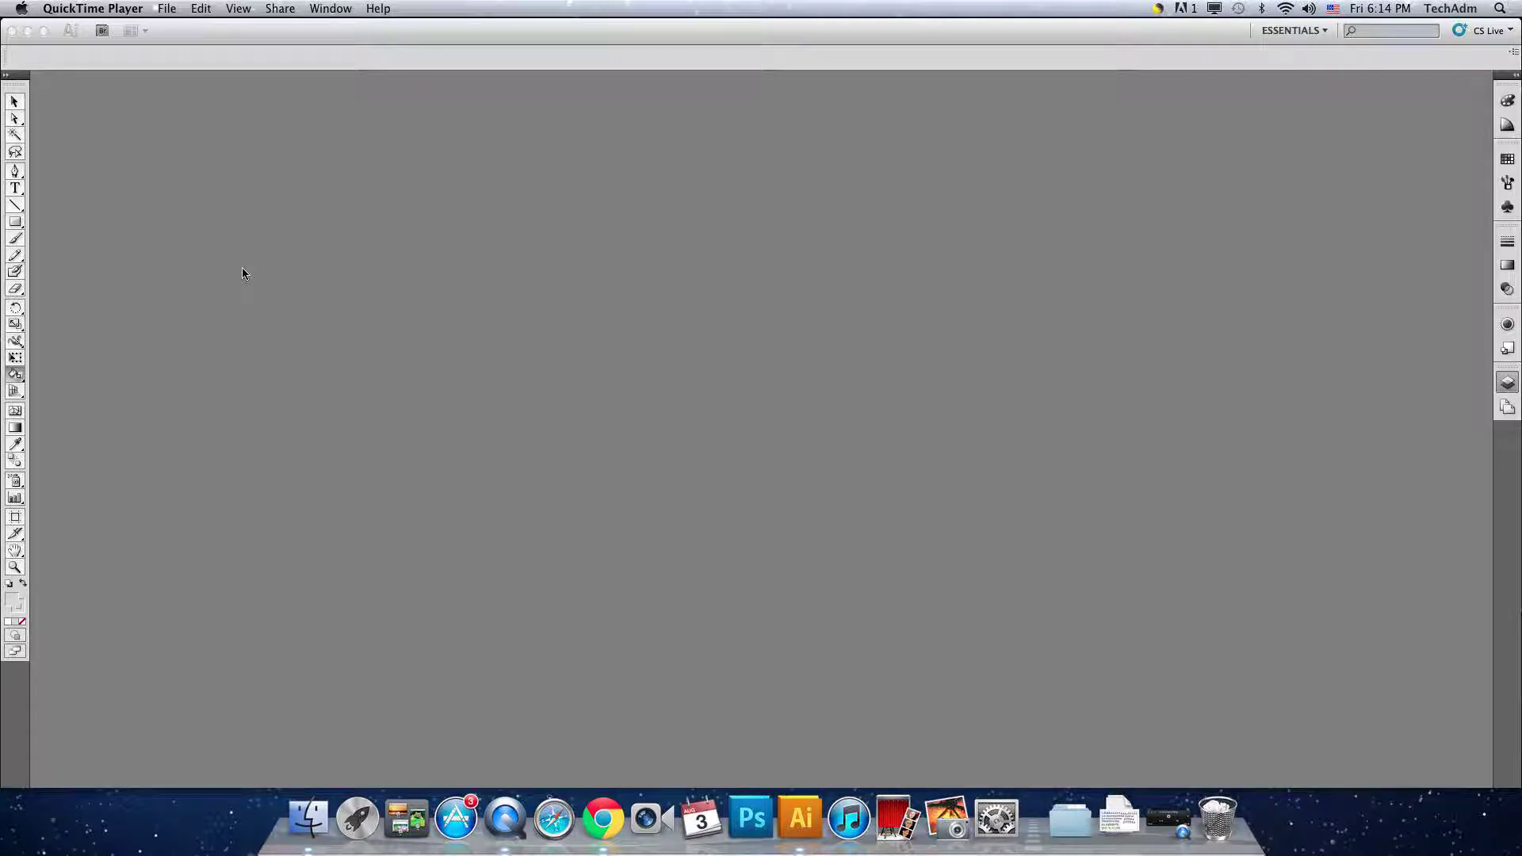
# Switch to Illustrator and open L6start_2.ai from the Lesson06 folder.
pyautogui.click(163, 9)
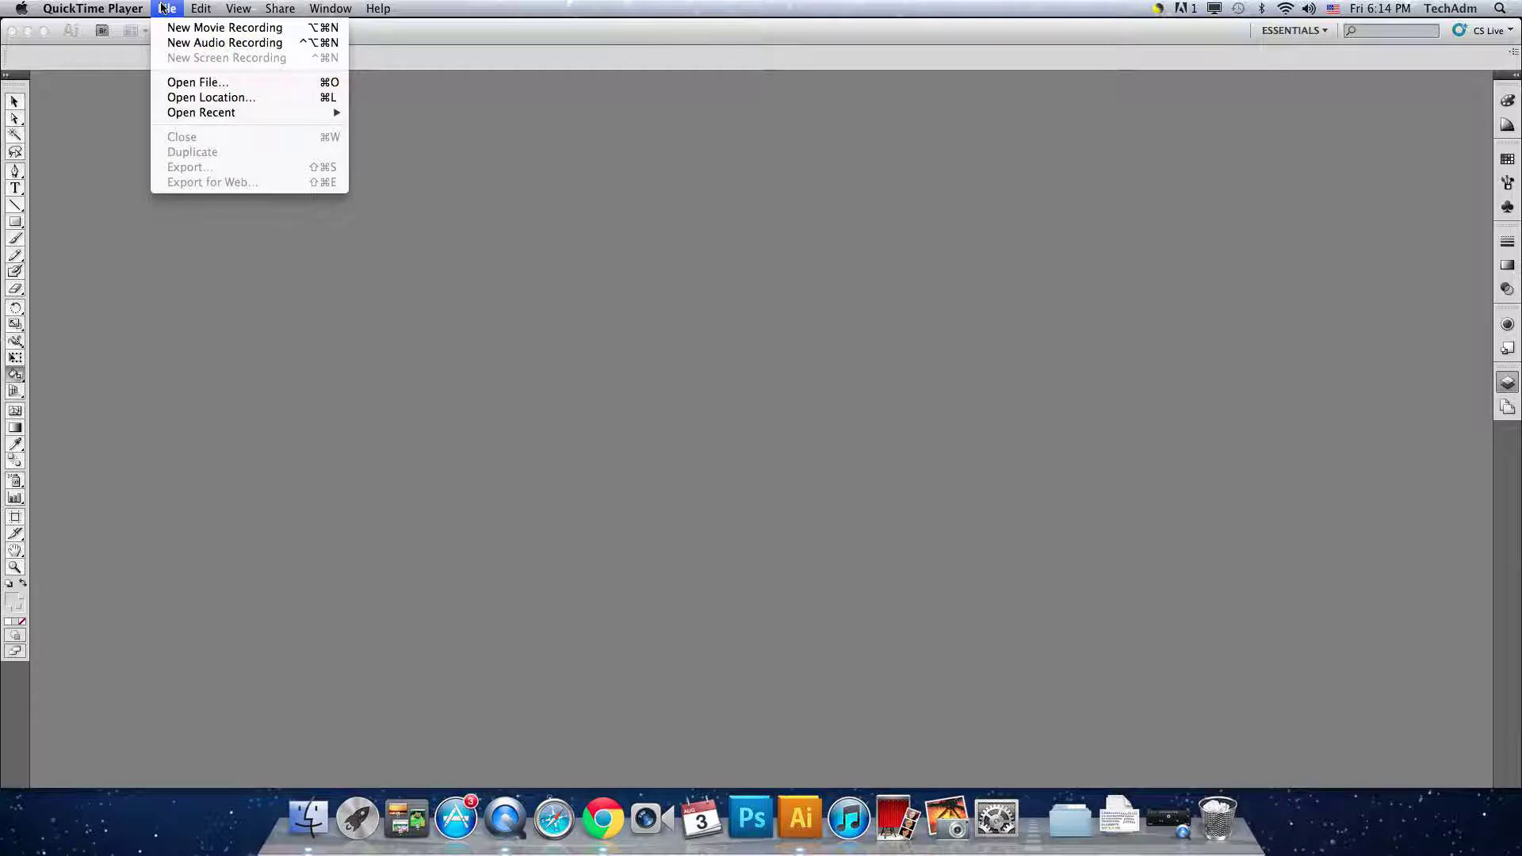
pyautogui.moveTo(92, 8)
pyautogui.click(118, 75)
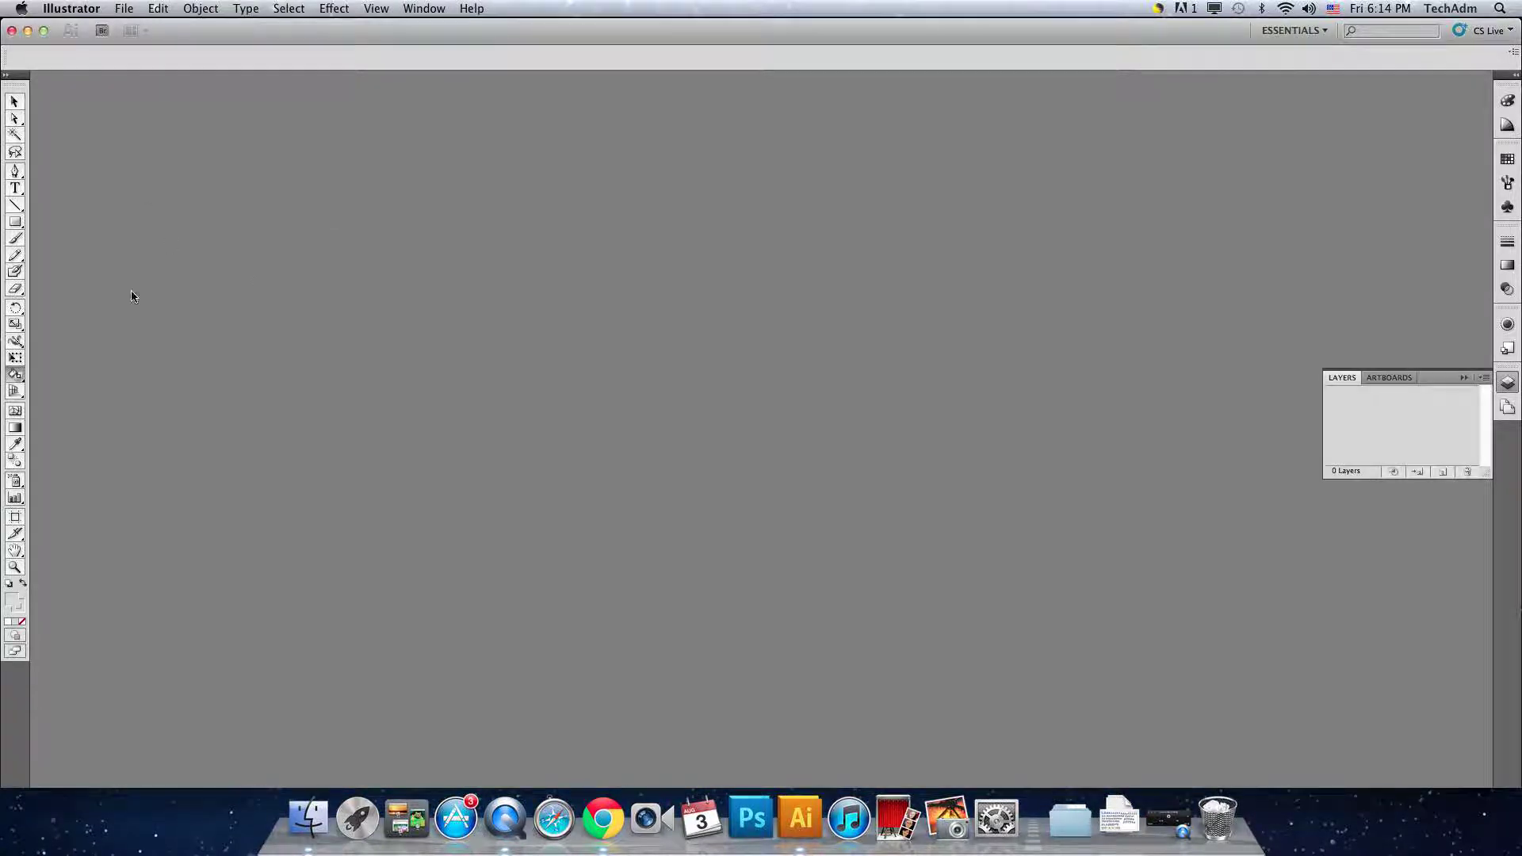
pyautogui.click(130, 10)
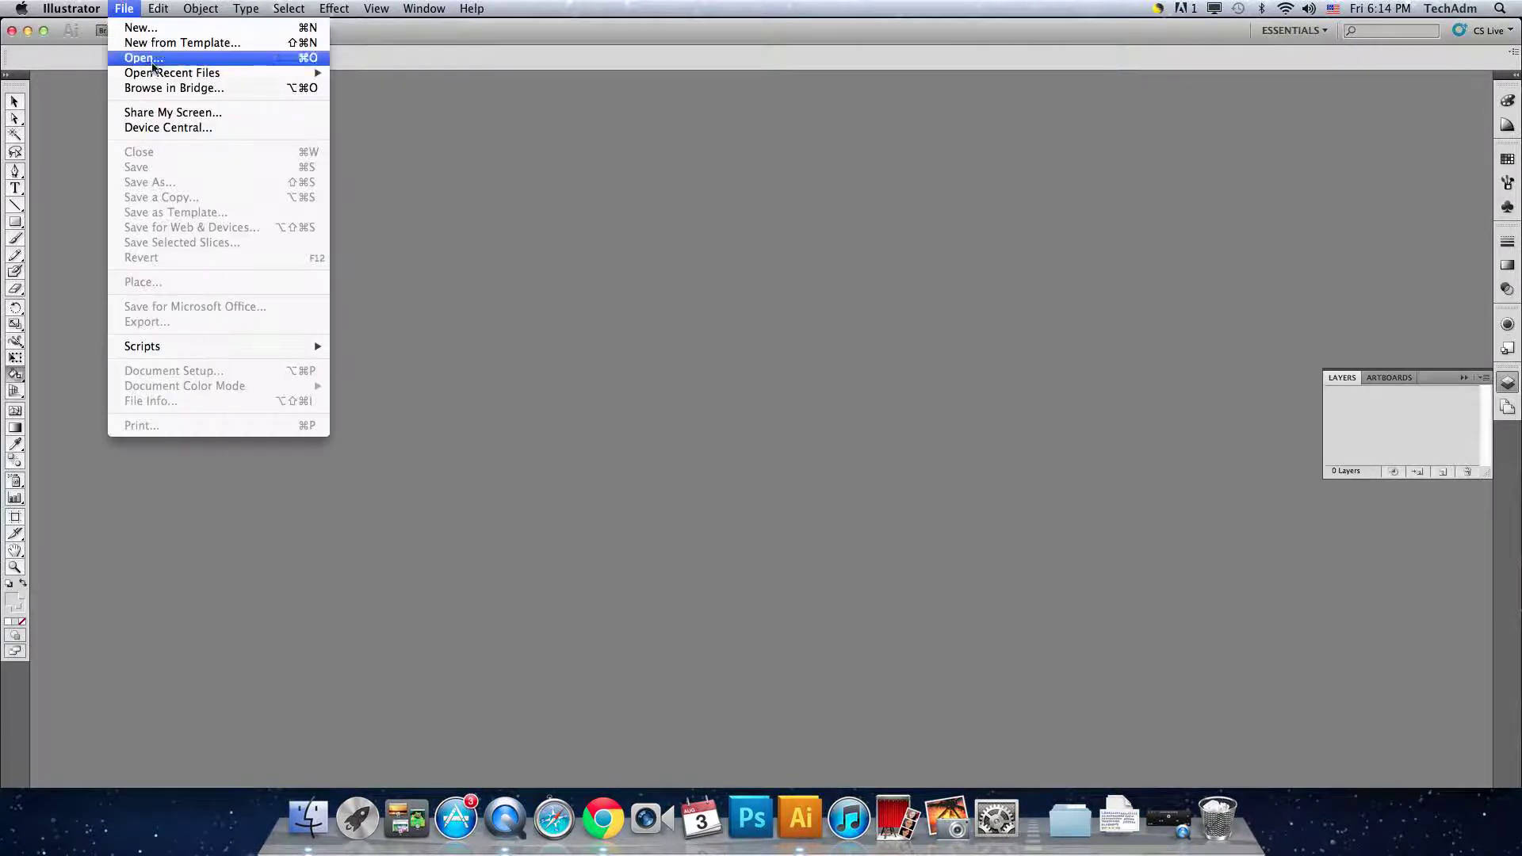
pyautogui.click(158, 60)
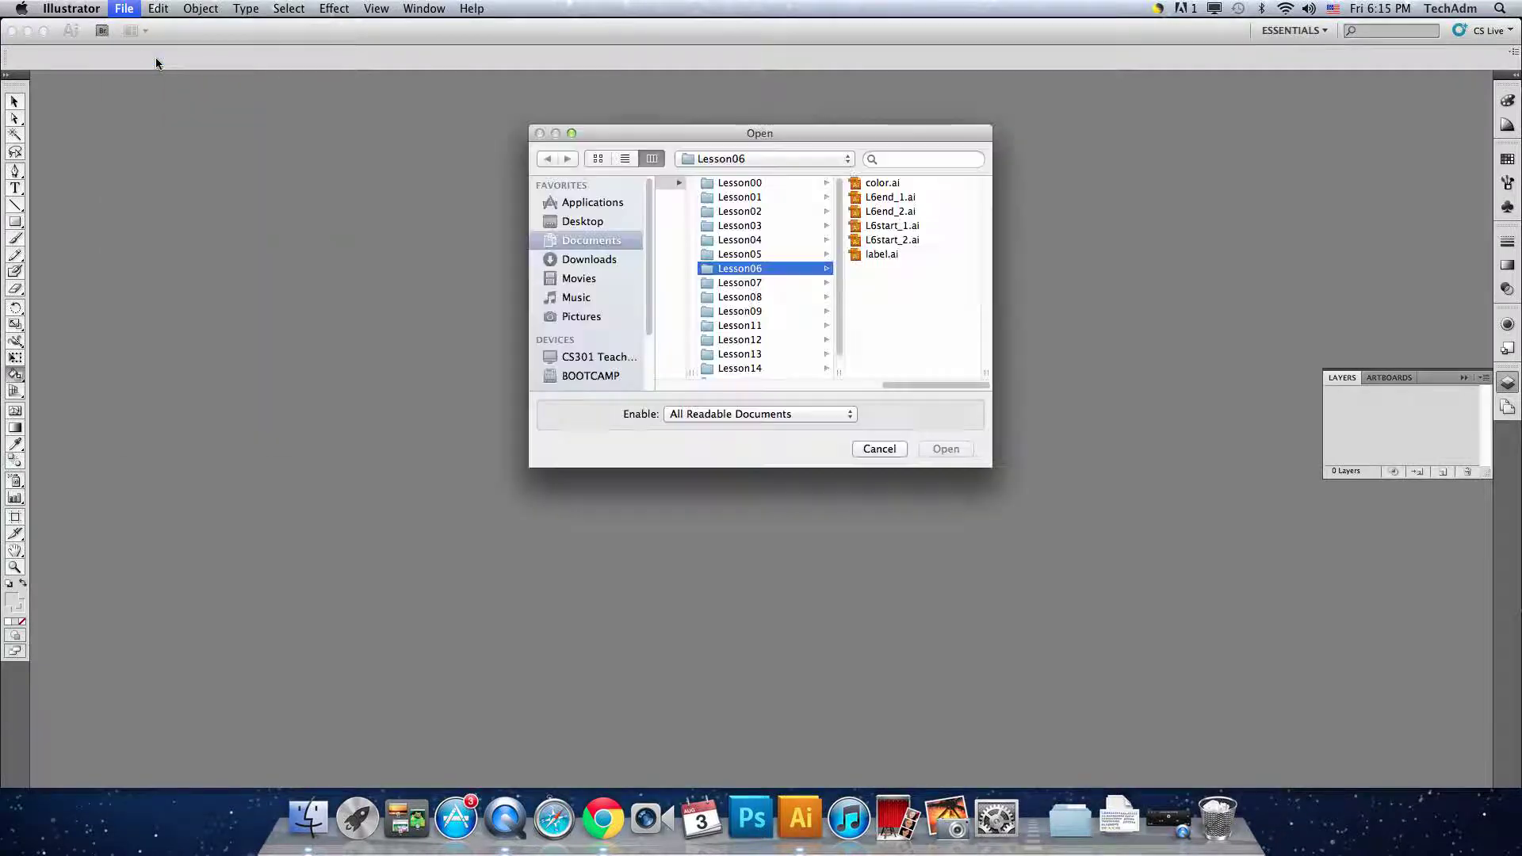
pyautogui.click(880, 240)
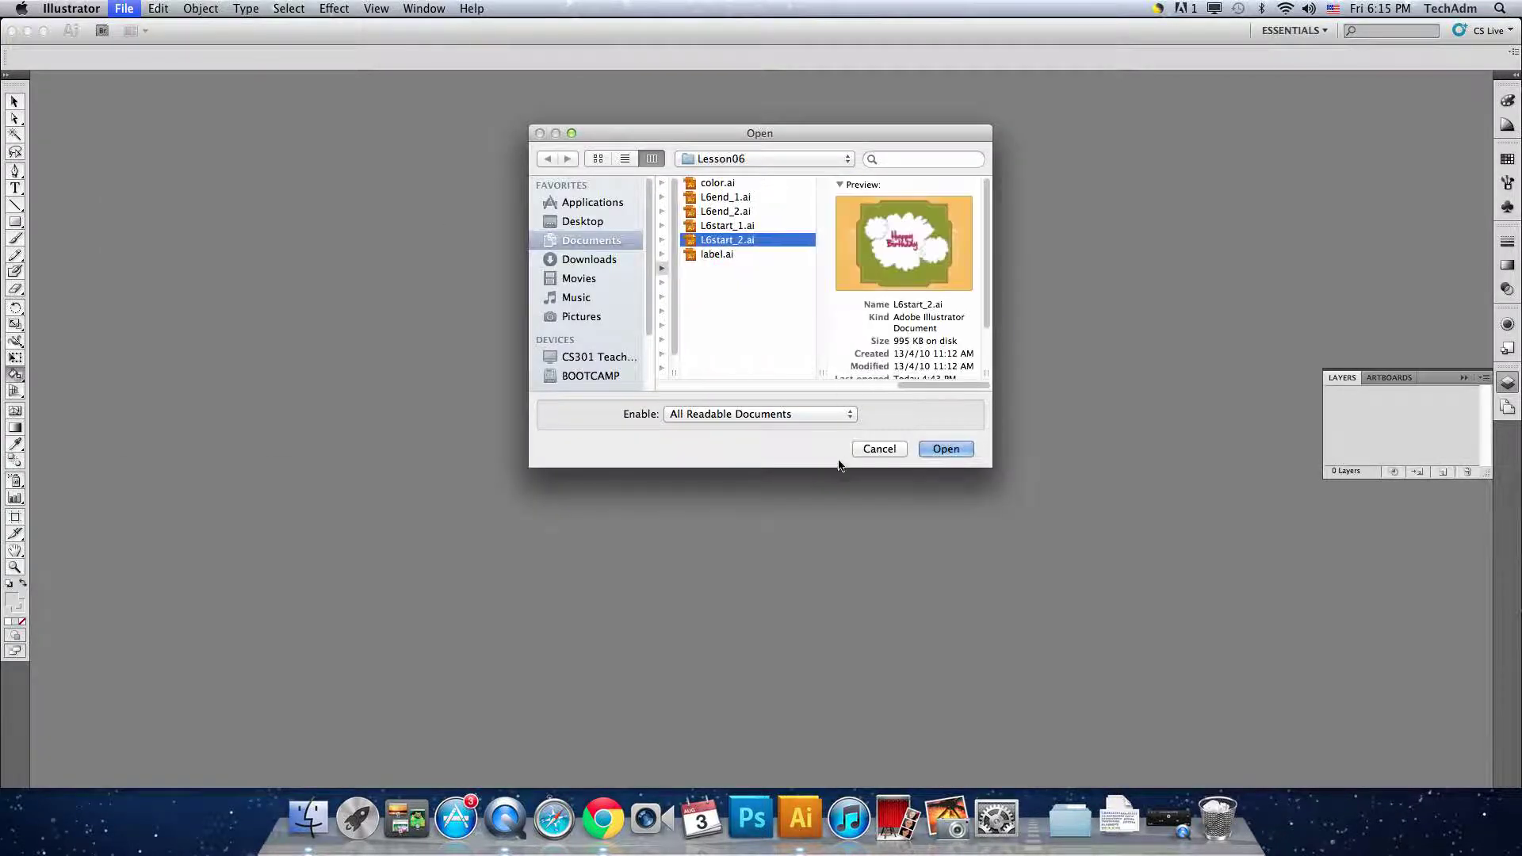
pyautogui.click(948, 448)
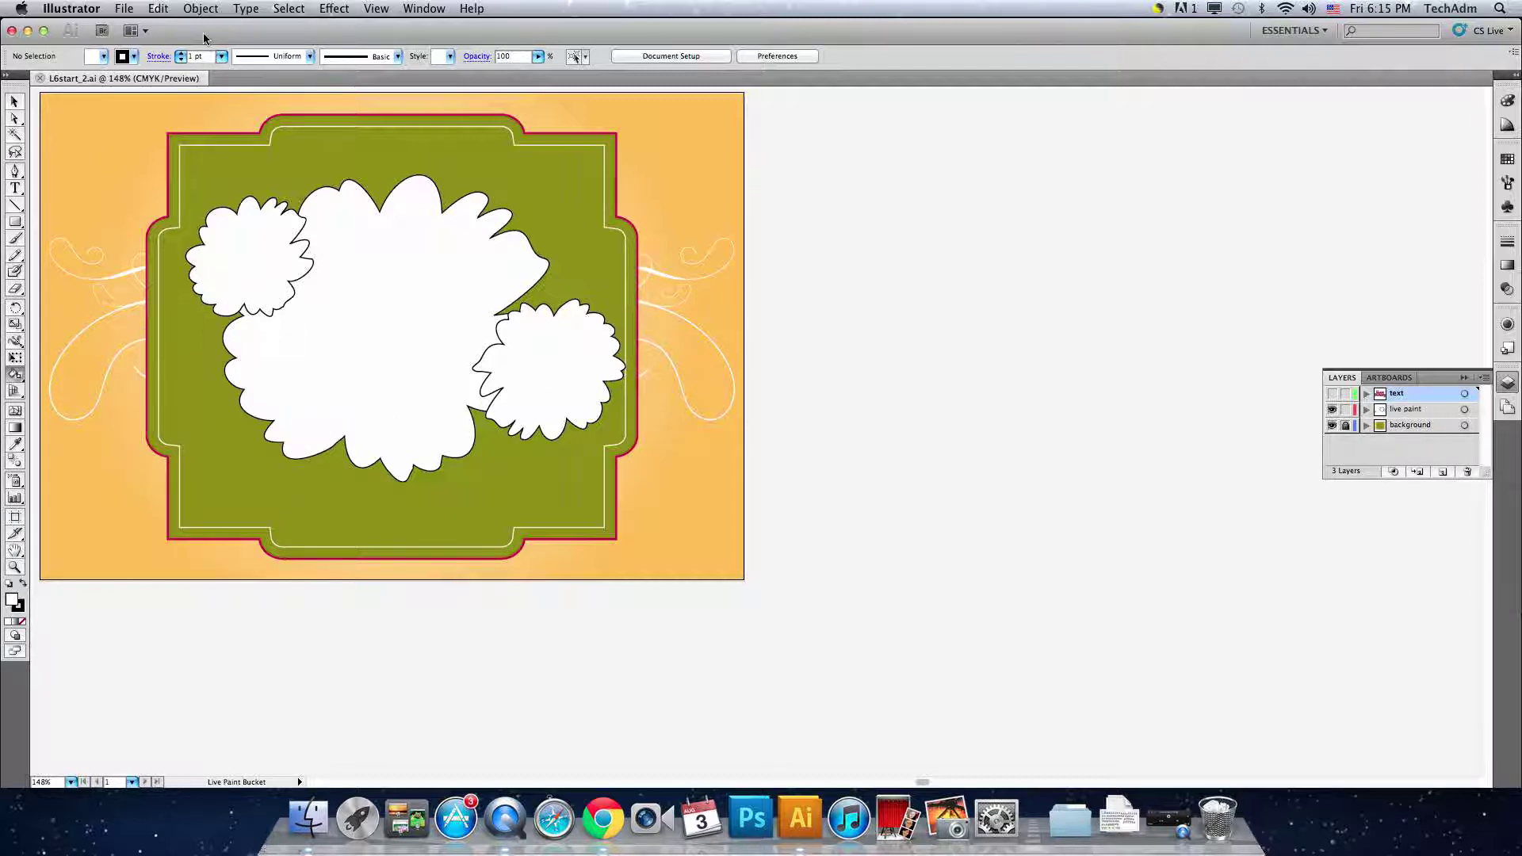
# Save the document as greetingcard.ai in the Lesson06 folder, in Adobe Illustrator format with the Illustrator CS5 version options.
pyautogui.click(122, 8)
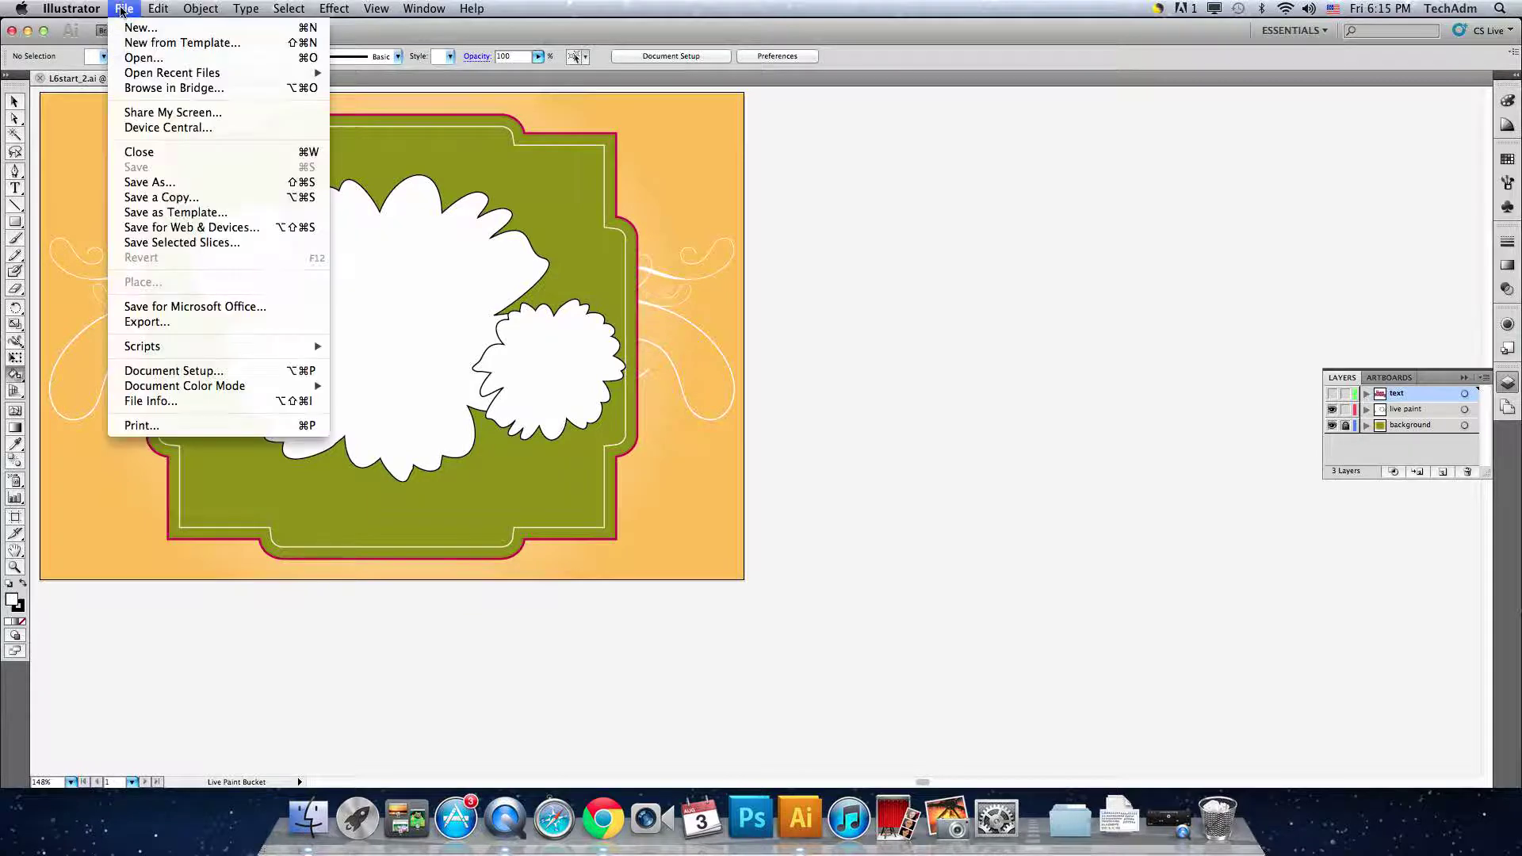
pyautogui.click(168, 184)
pyautogui.write('greet')
pyautogui.write('ingcard.ai')
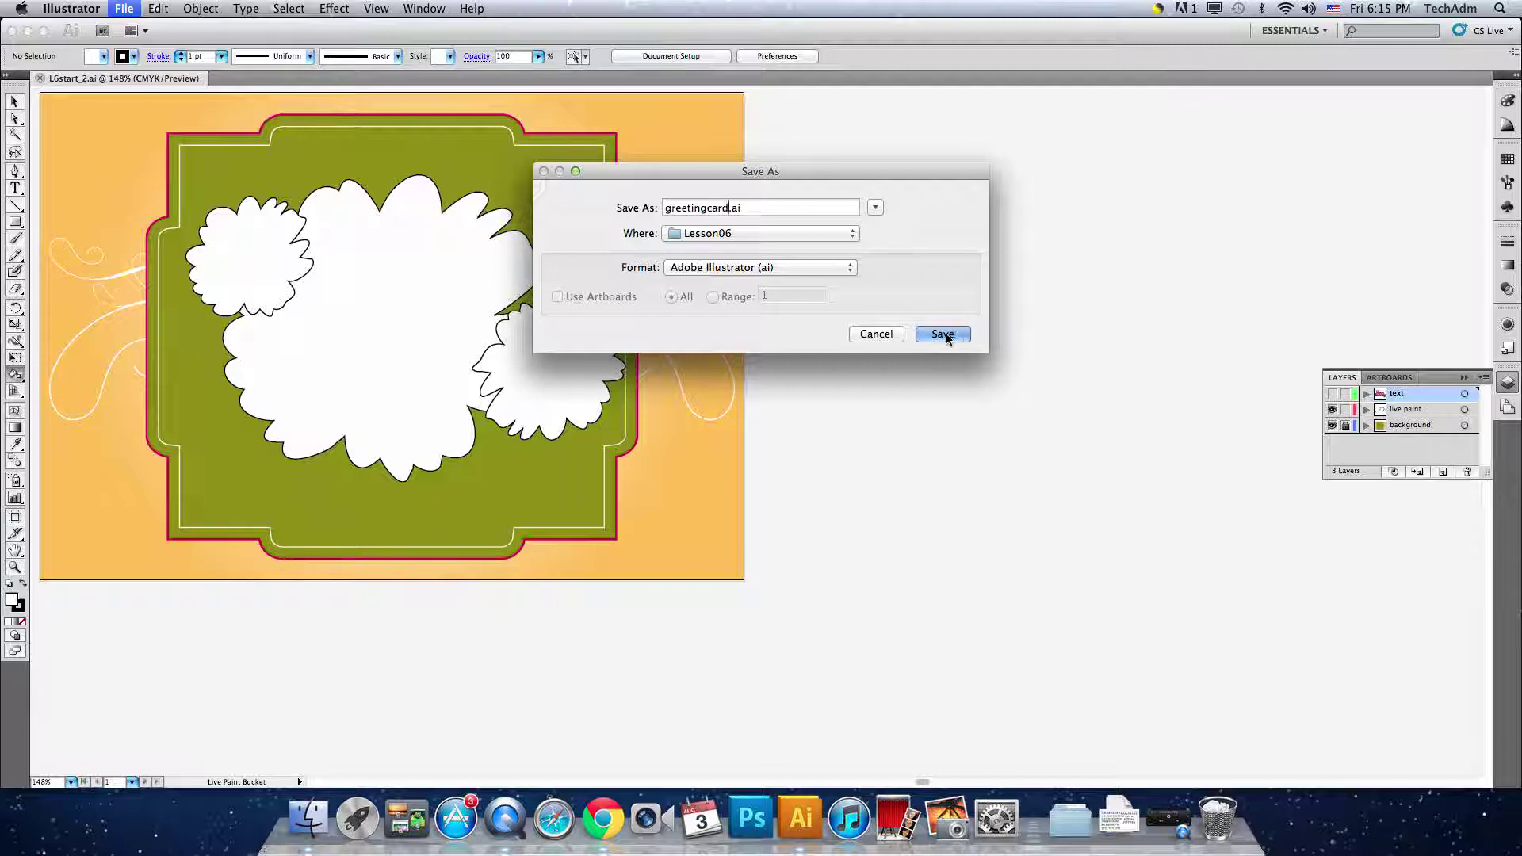
pyautogui.click(944, 334)
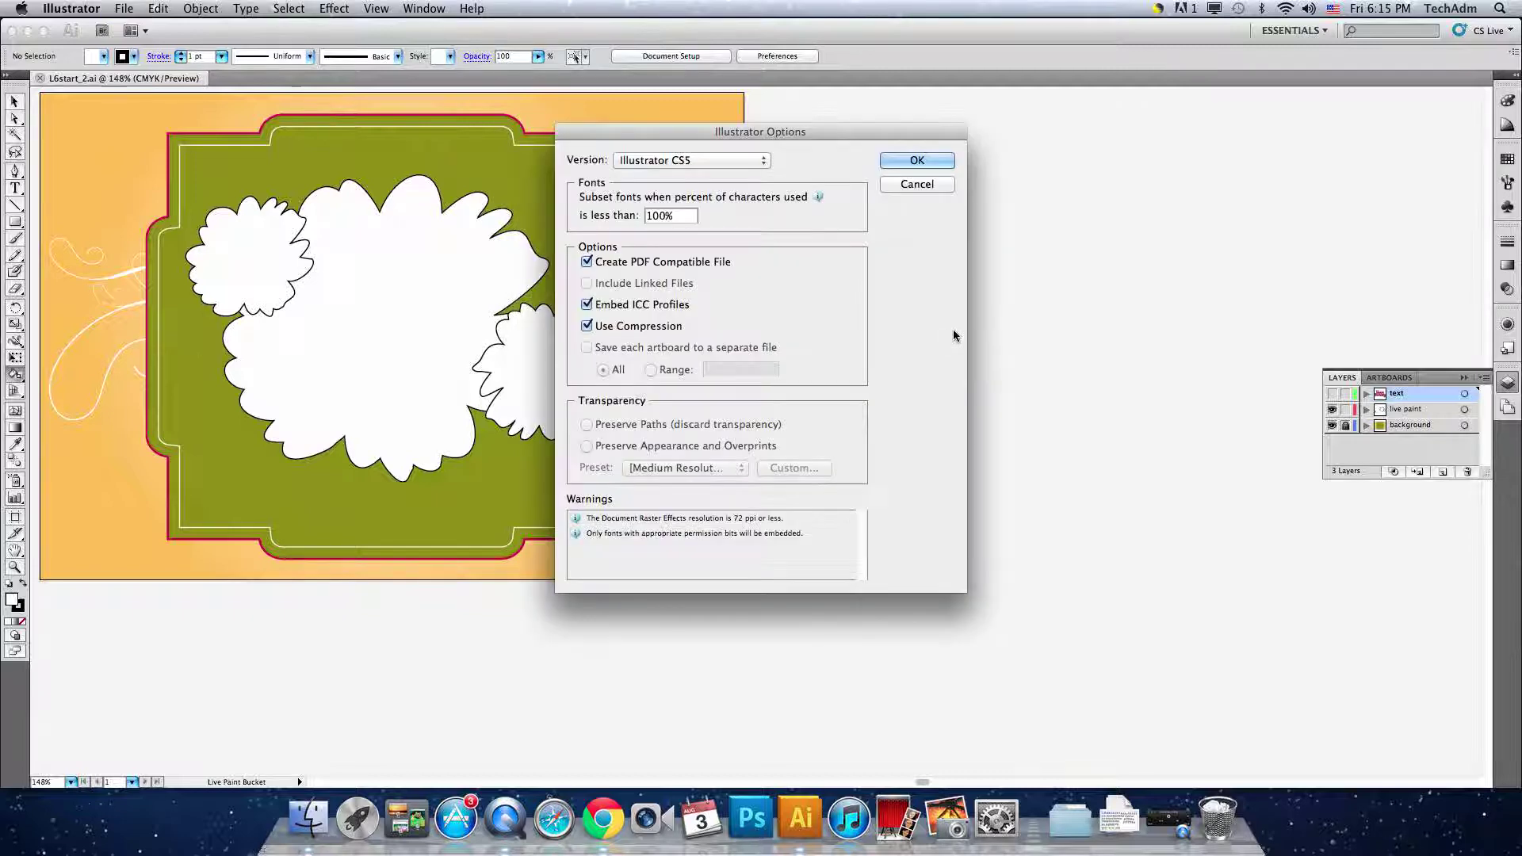
pyautogui.click(916, 162)
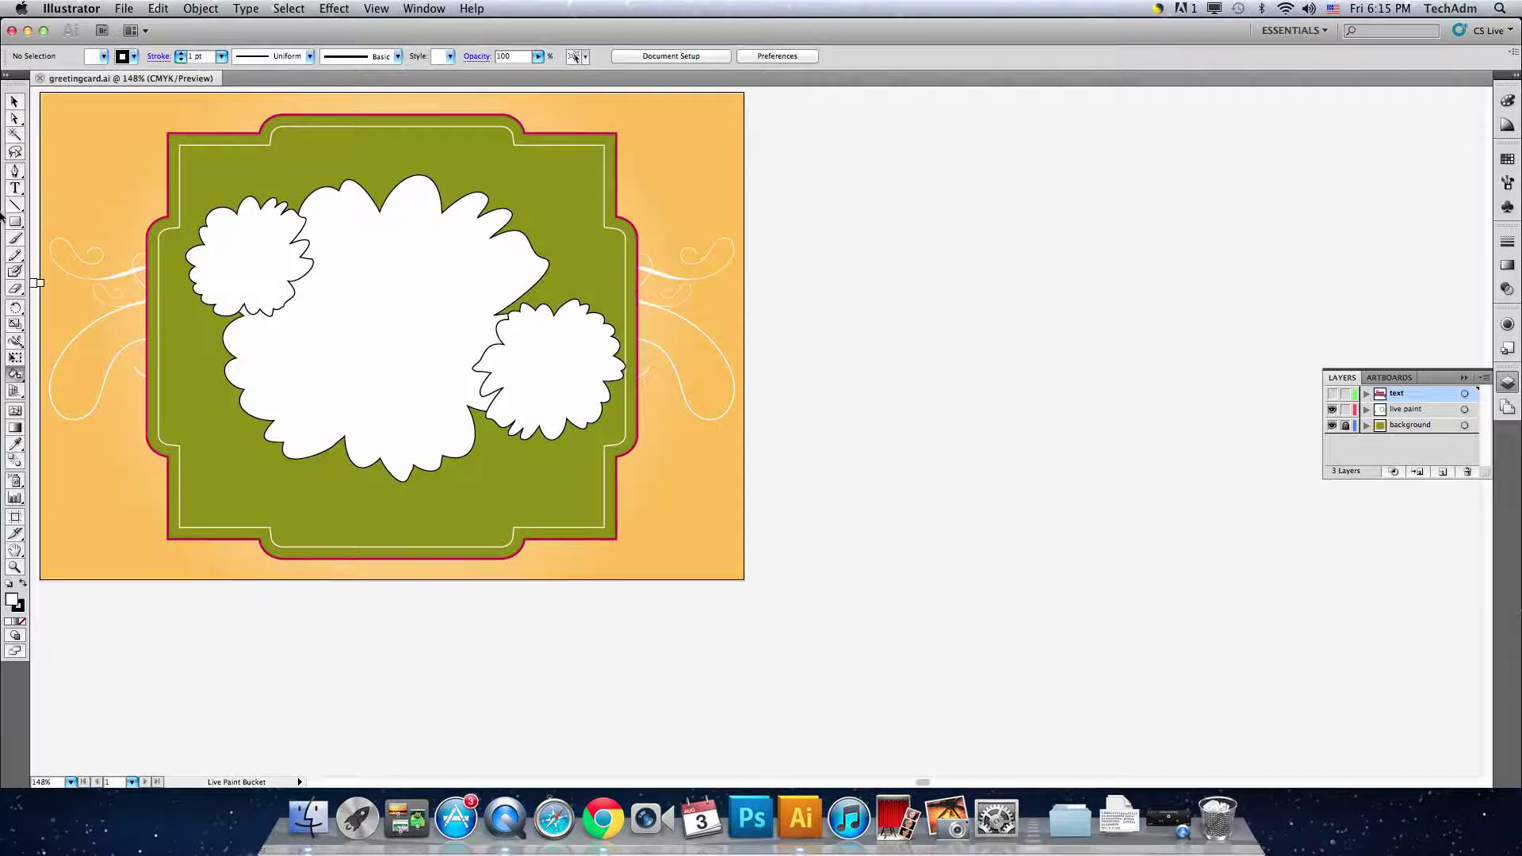
# Select all three white flower shapes and make them a Live Paint group.
pyautogui.click(15, 101)
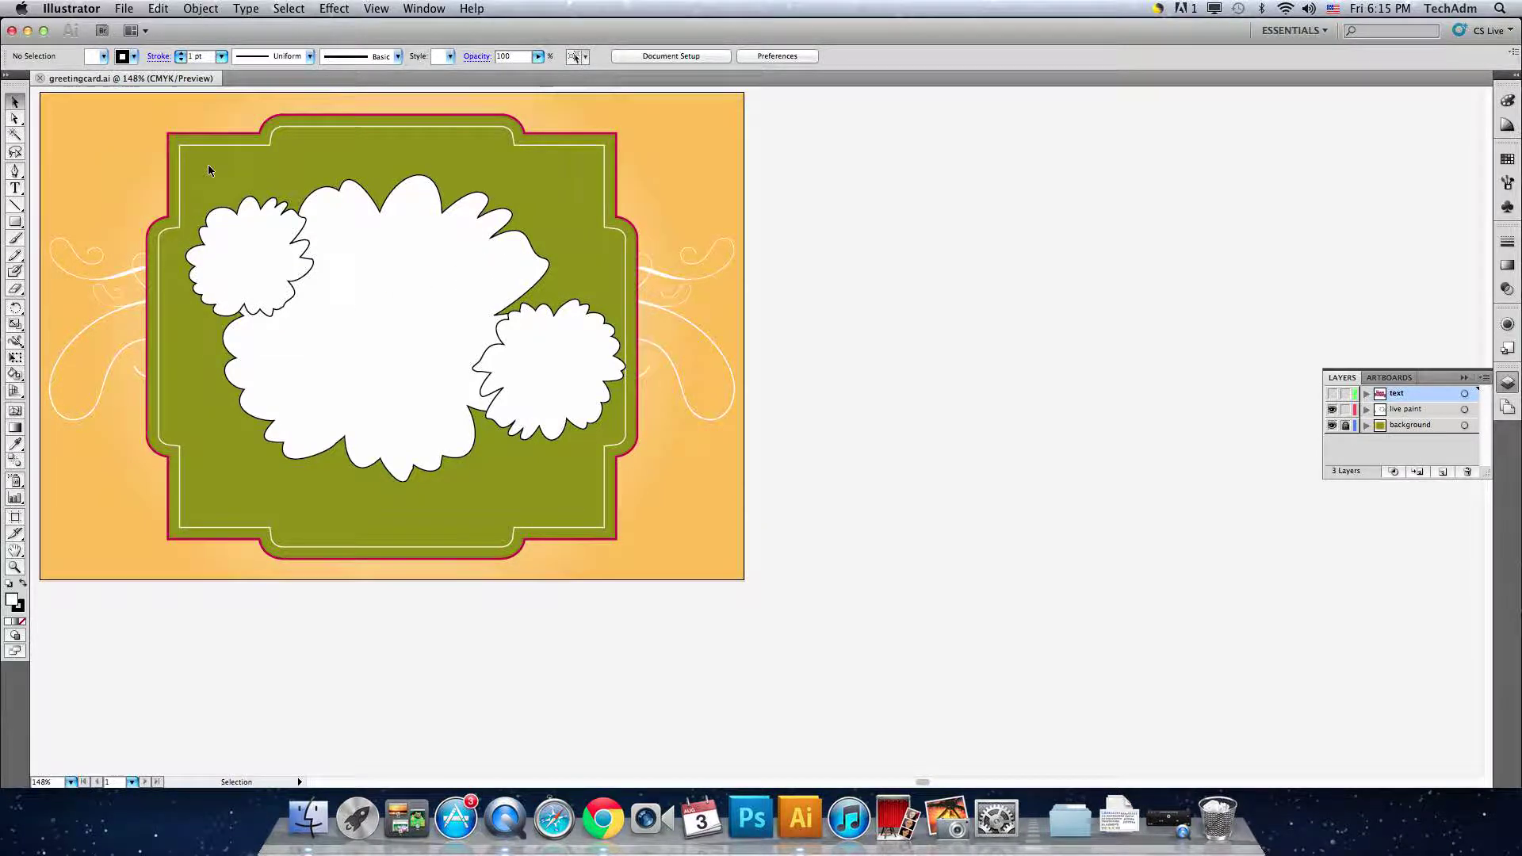
pyautogui.moveTo(231, 184)
pyautogui.mouseDown()
pyautogui.moveTo(452, 407)
pyautogui.moveTo(549, 463)
pyautogui.mouseUp()
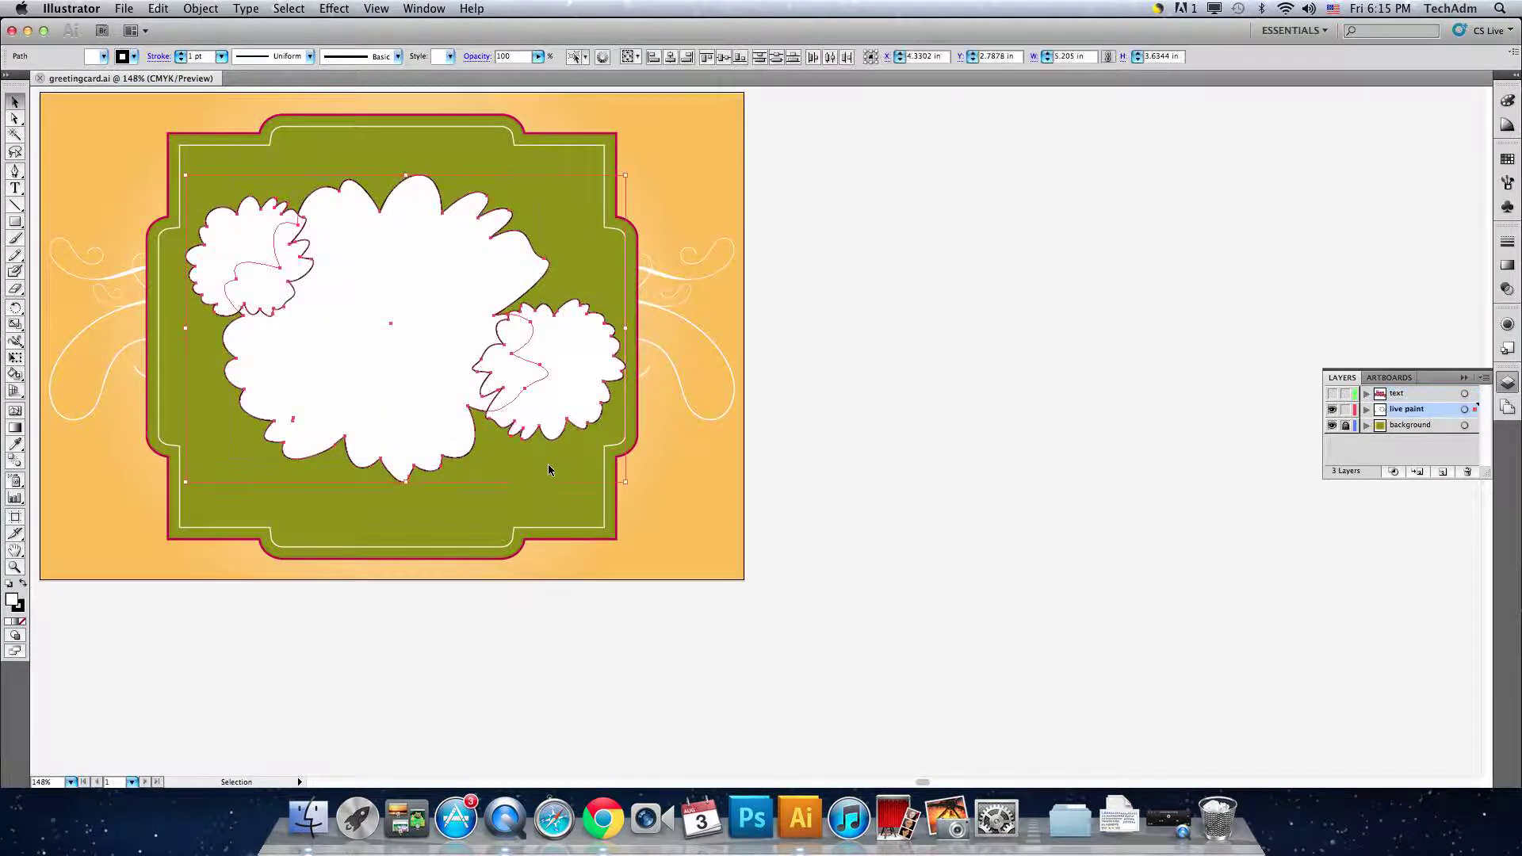
pyautogui.click(188, 9)
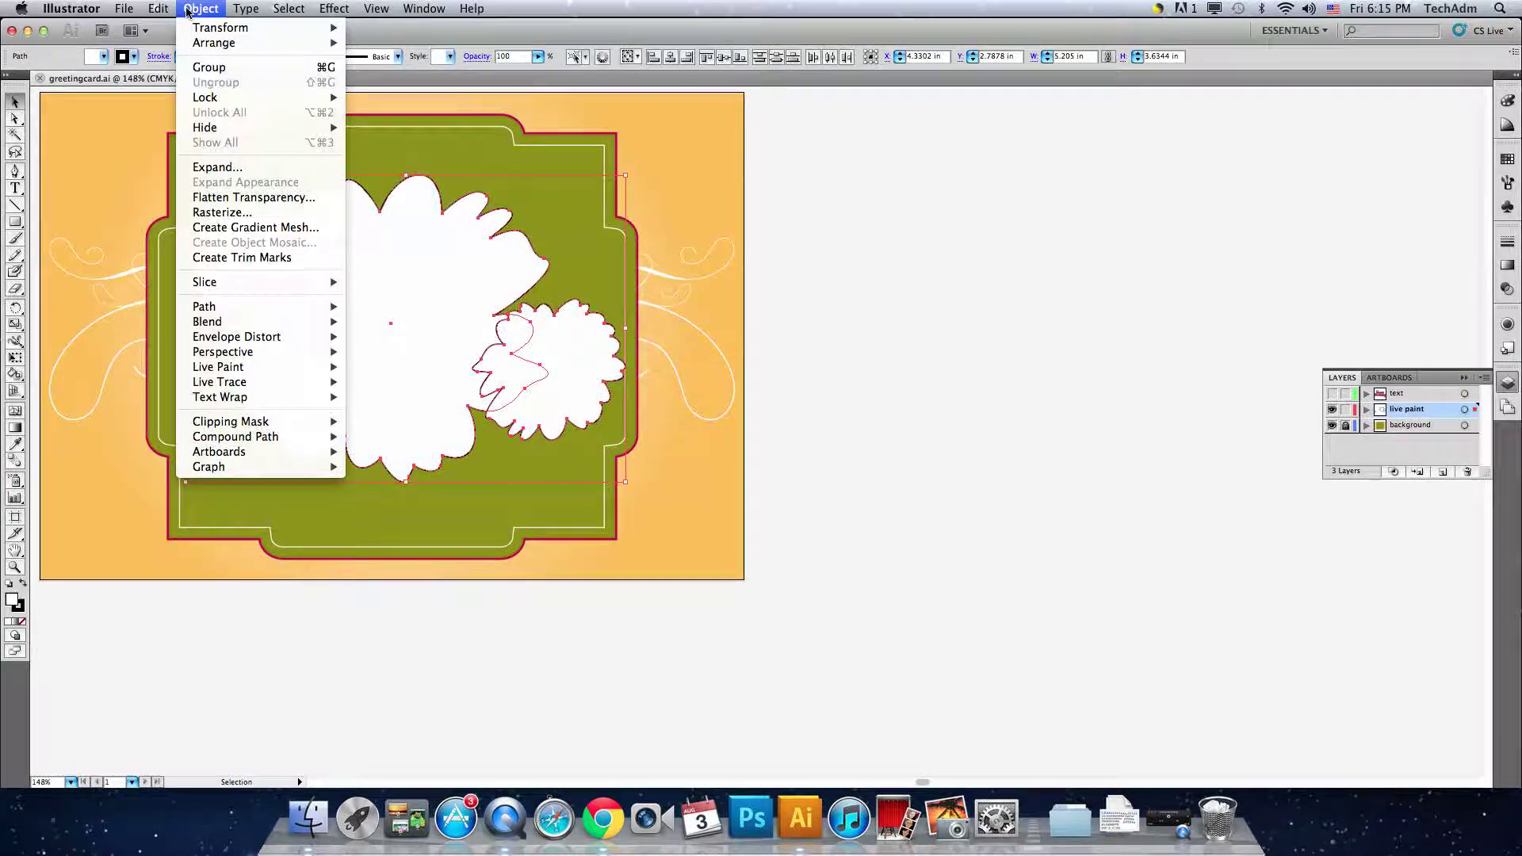
pyautogui.moveTo(227, 368)
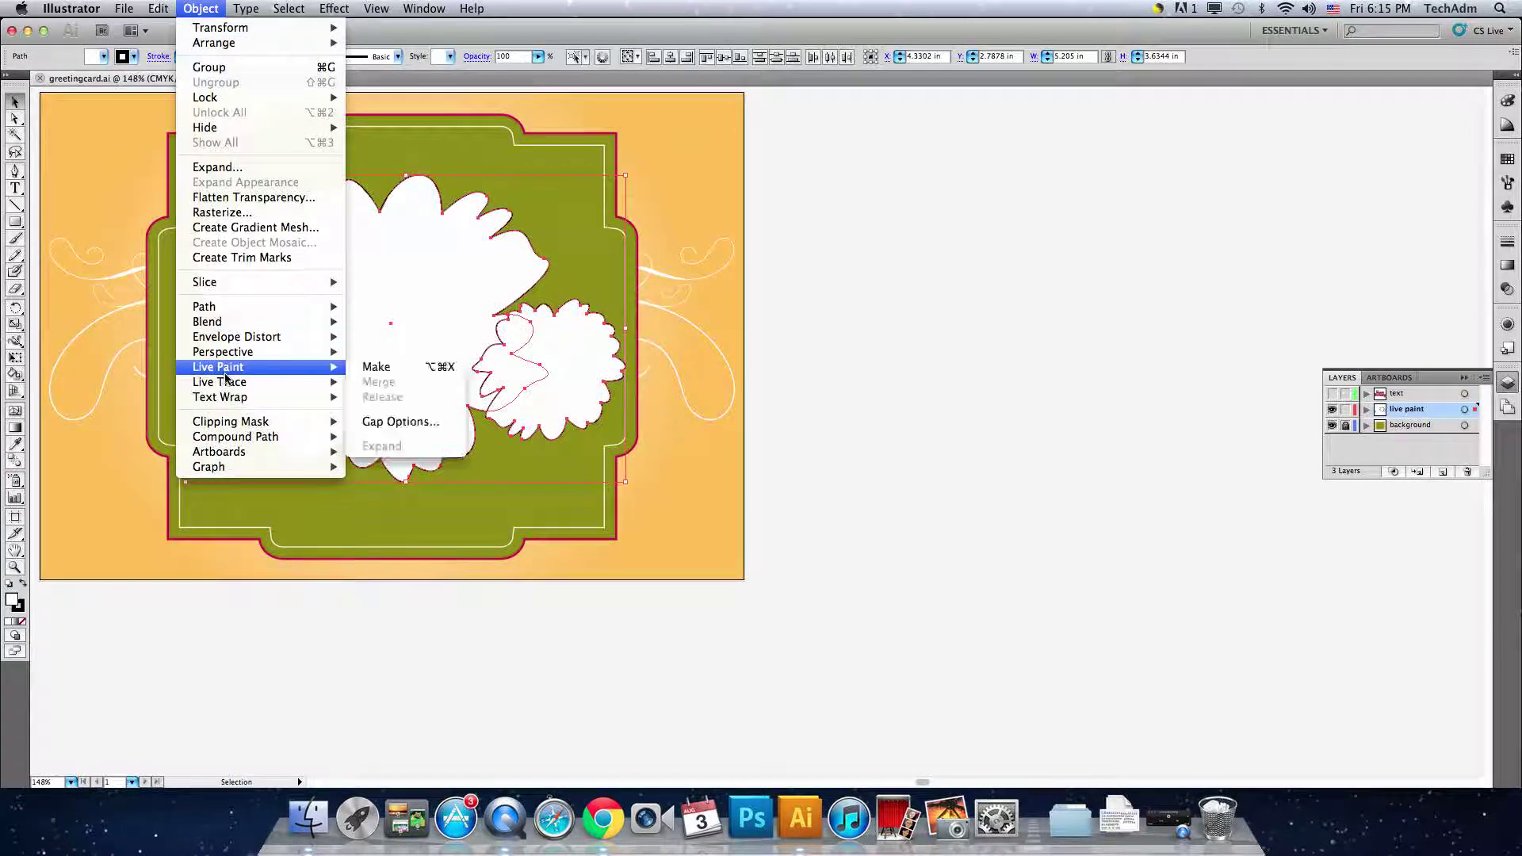
pyautogui.click(388, 368)
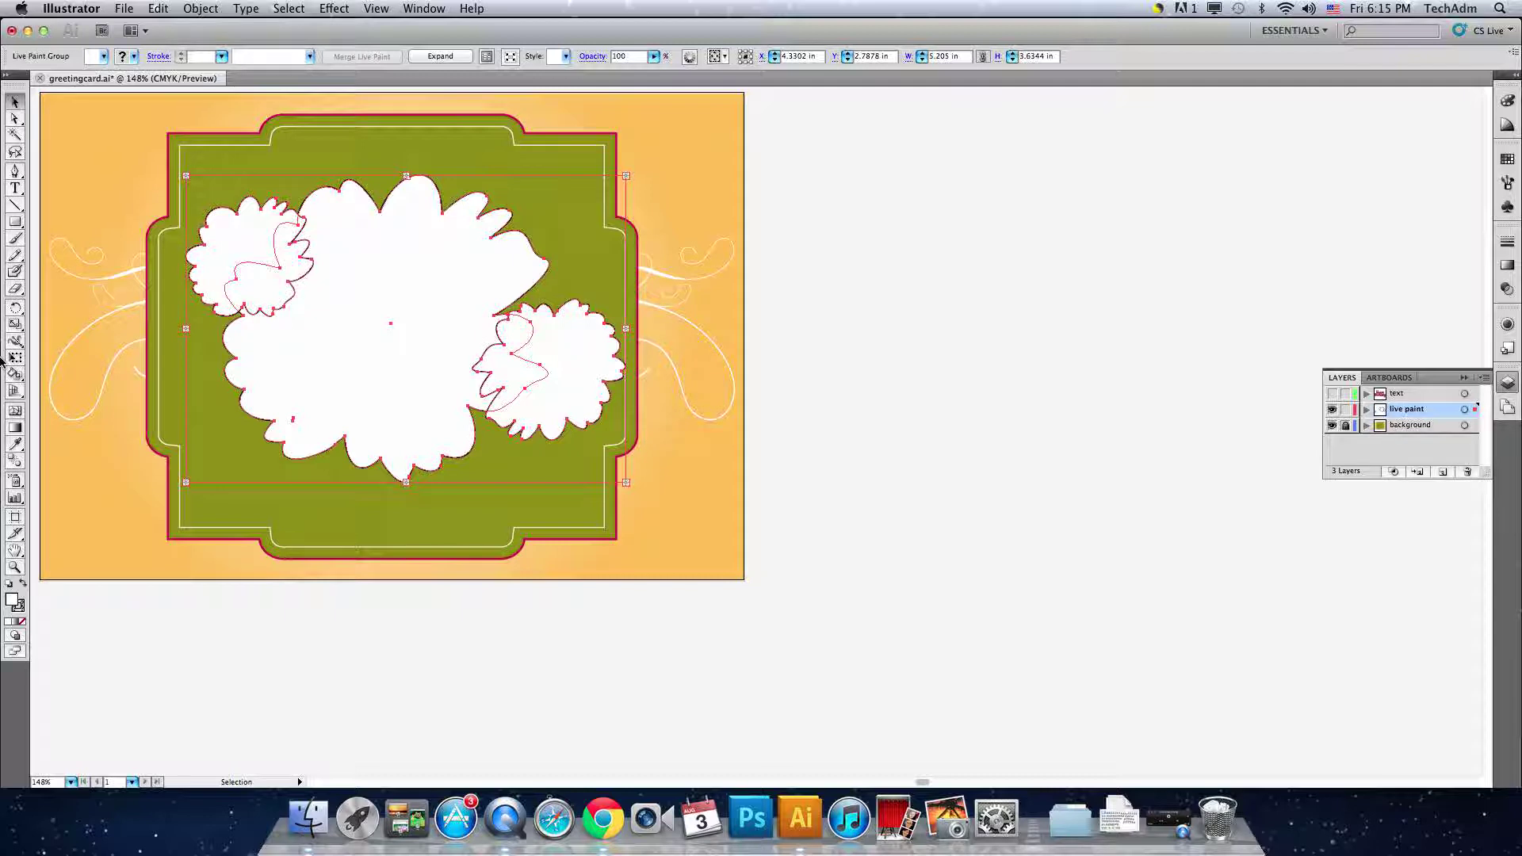
# Try to fill the whole selected Live Paint group with the yellow/orange swatch.
pyautogui.click(103, 57)
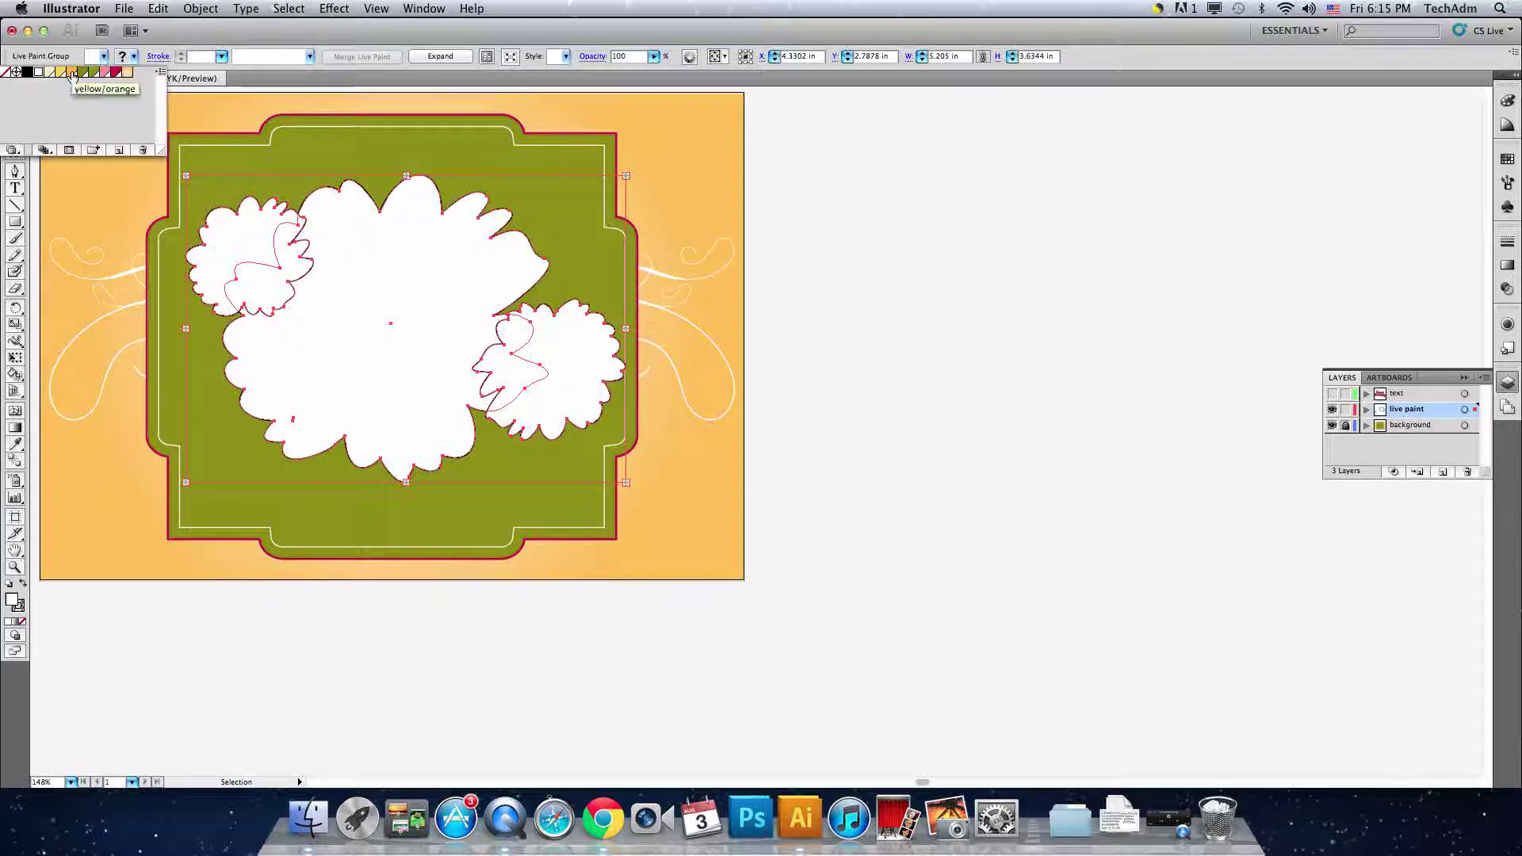
pyautogui.click(71, 71)
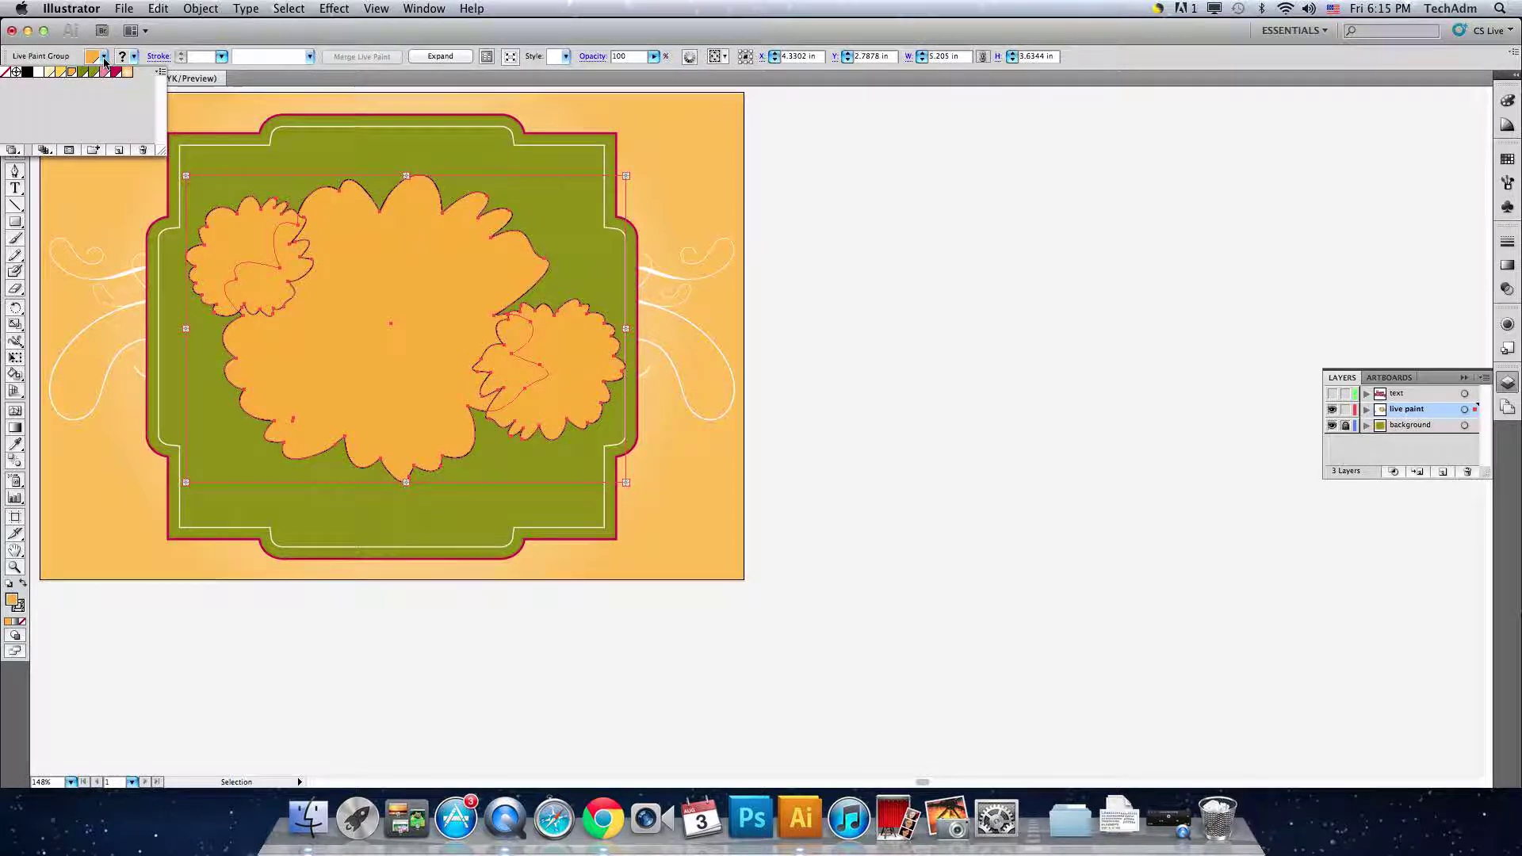
pyautogui.click(104, 61)
pyautogui.click(158, 8)
pyautogui.click(198, 22)
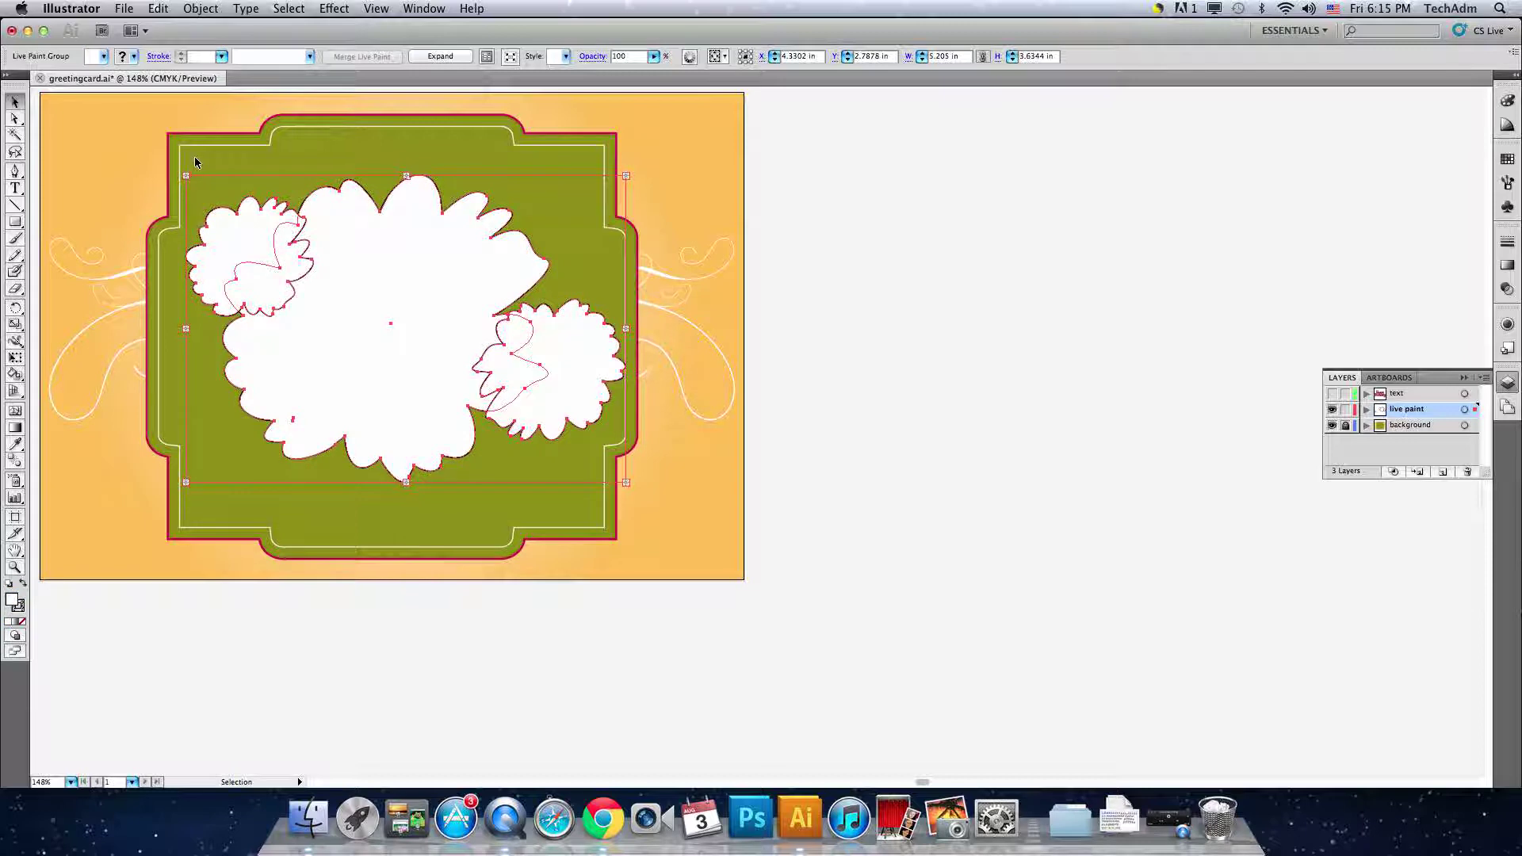
# Deselect the flowers and enter isolation mode on the Live Paint group.
pyautogui.click(199, 160)
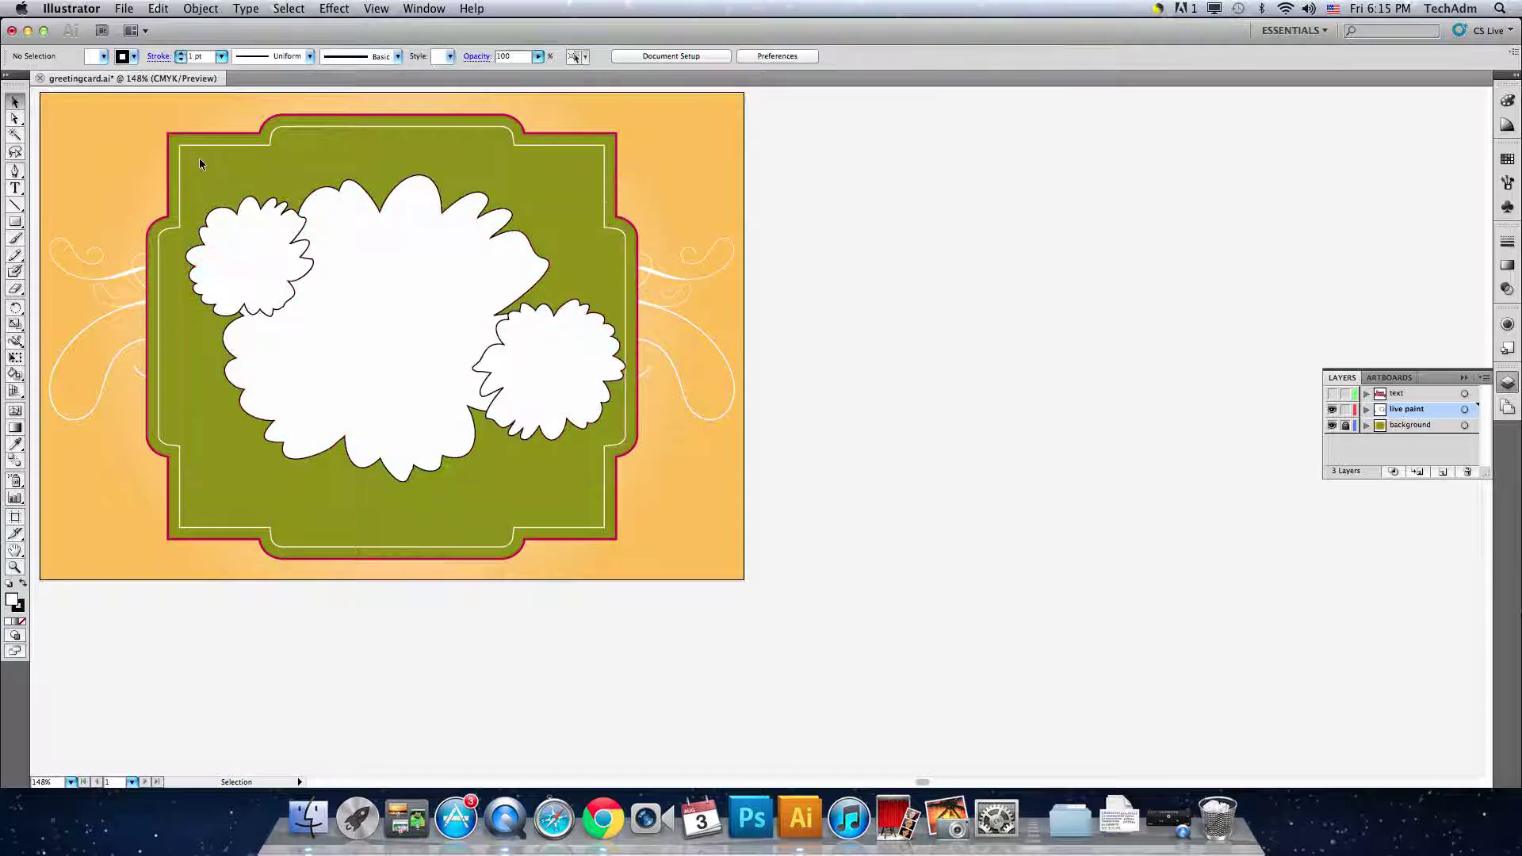
pyautogui.click(264, 253)
pyautogui.doubleClick(257, 248)
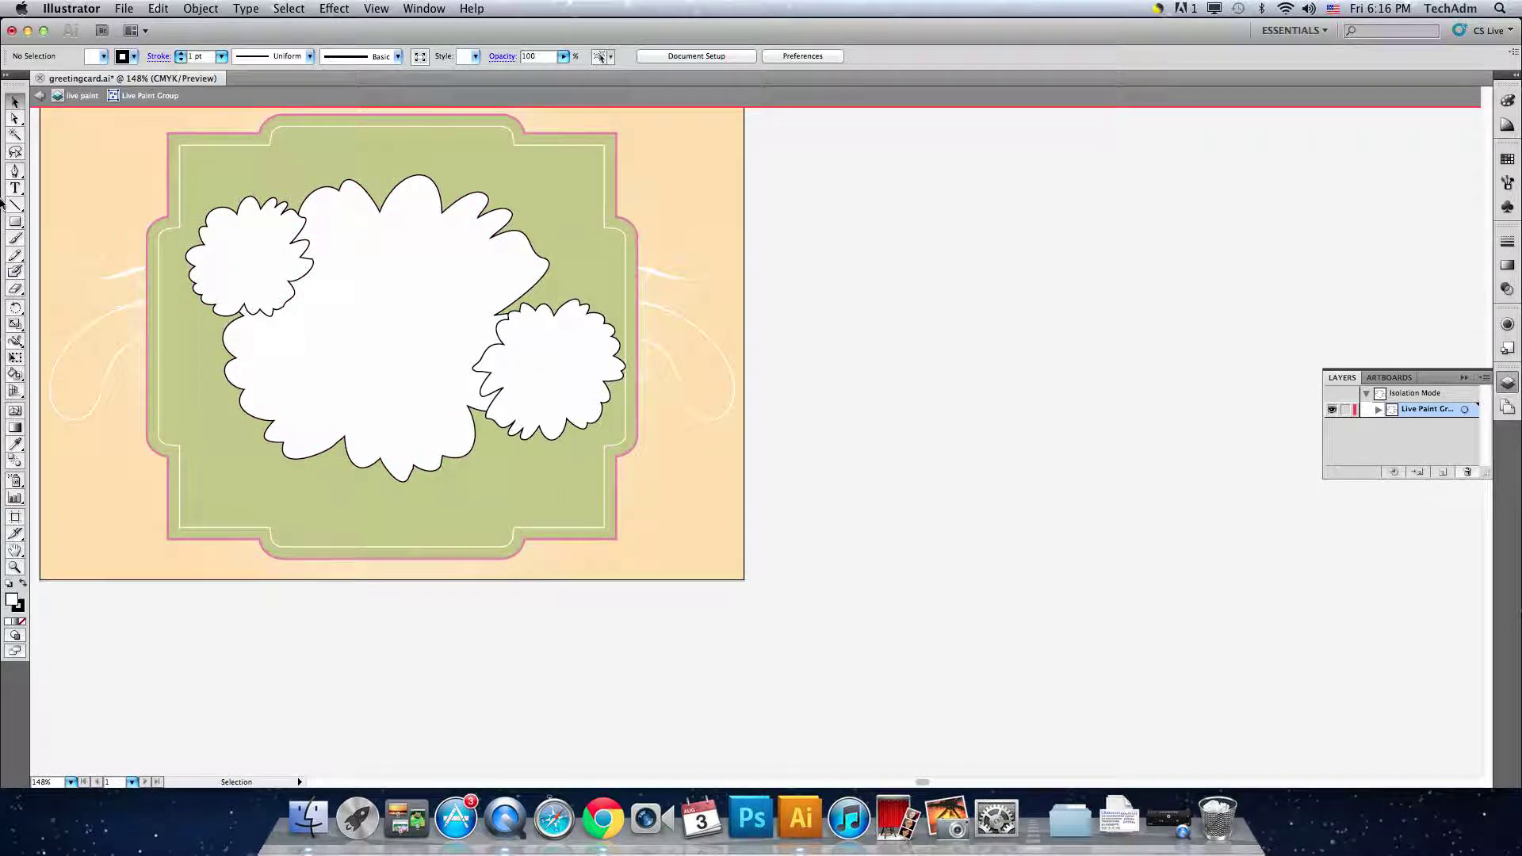
# Fill the large central flower with the yellow/orange swatch using the Live Paint Bucket.
pyautogui.click(14, 374)
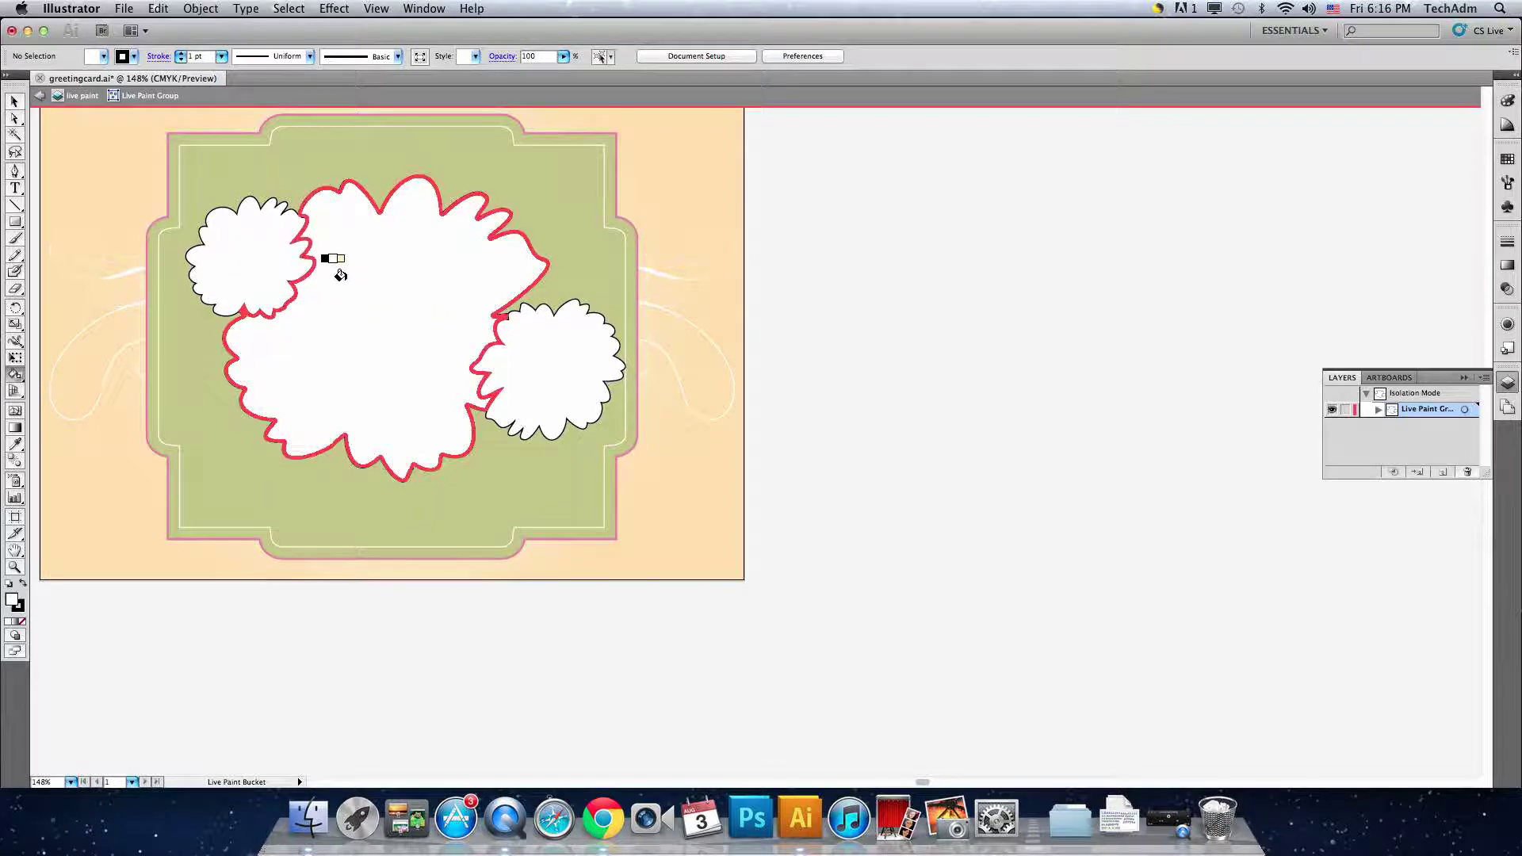
pyautogui.click(103, 70)
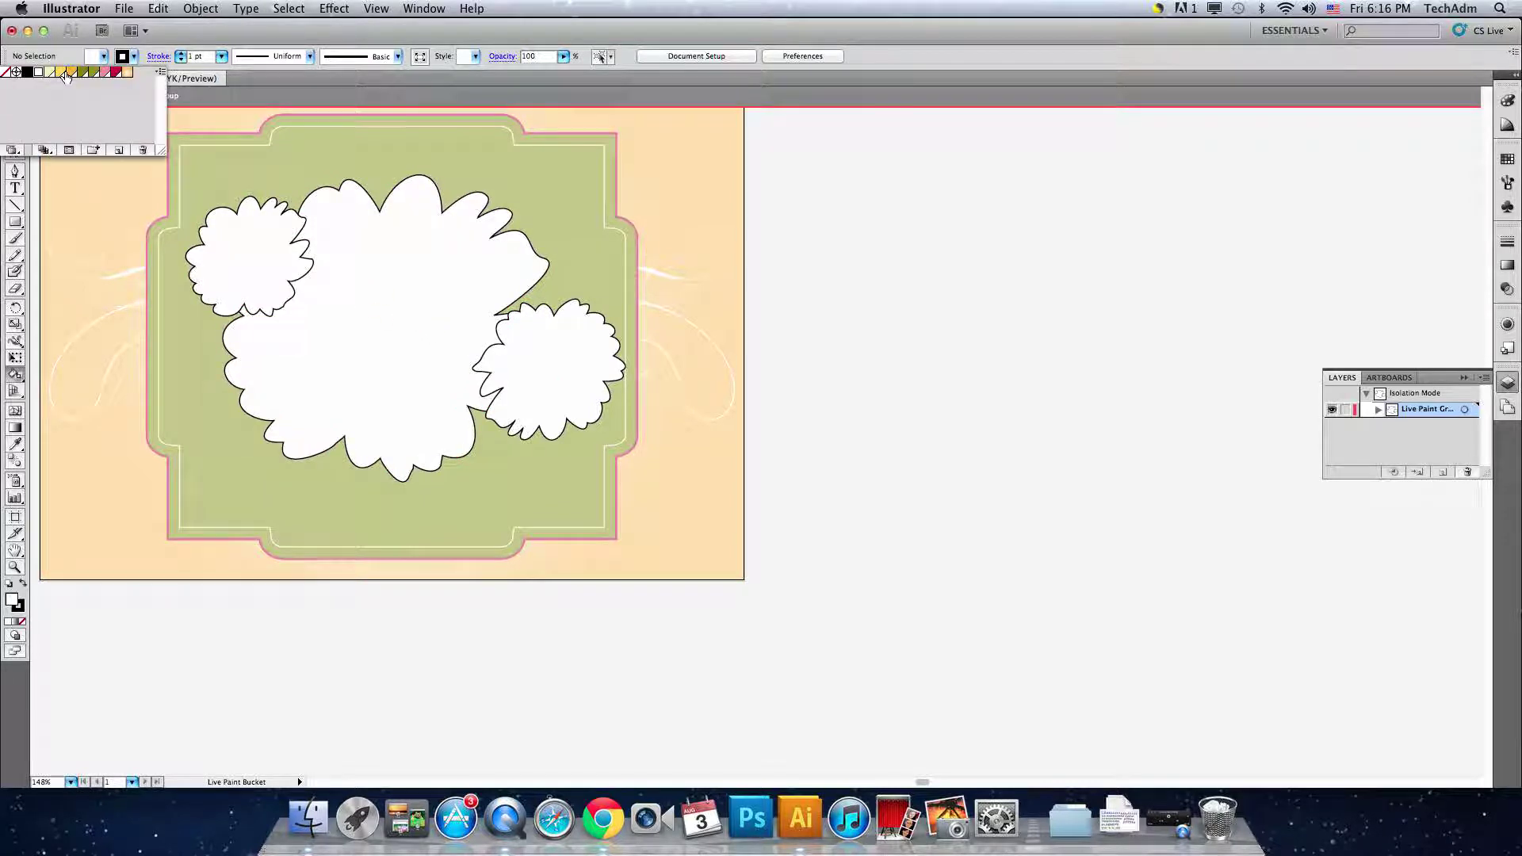
pyautogui.click(70, 73)
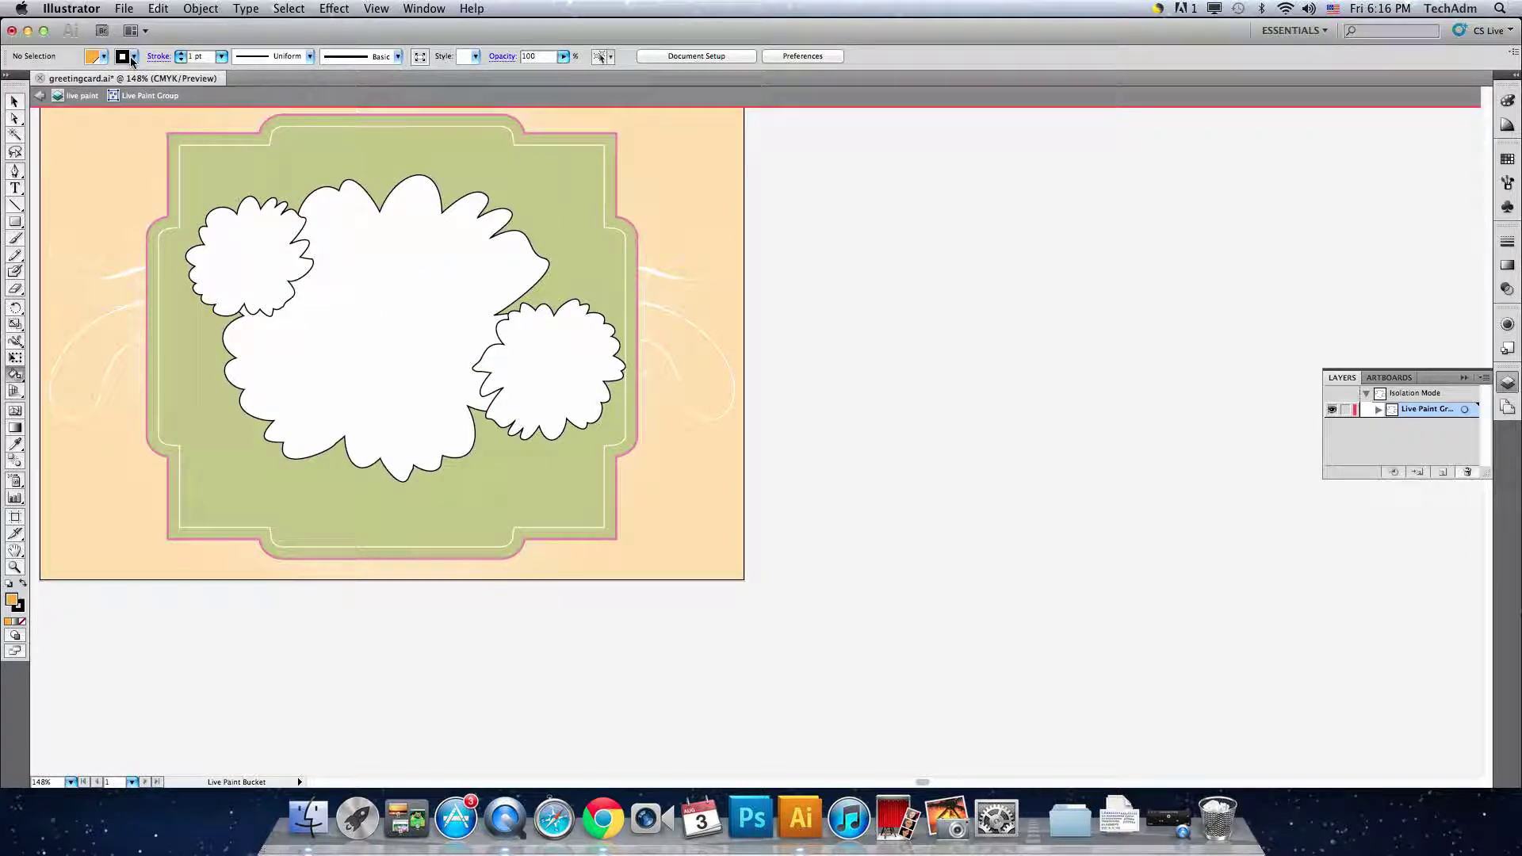
pyautogui.click(131, 59)
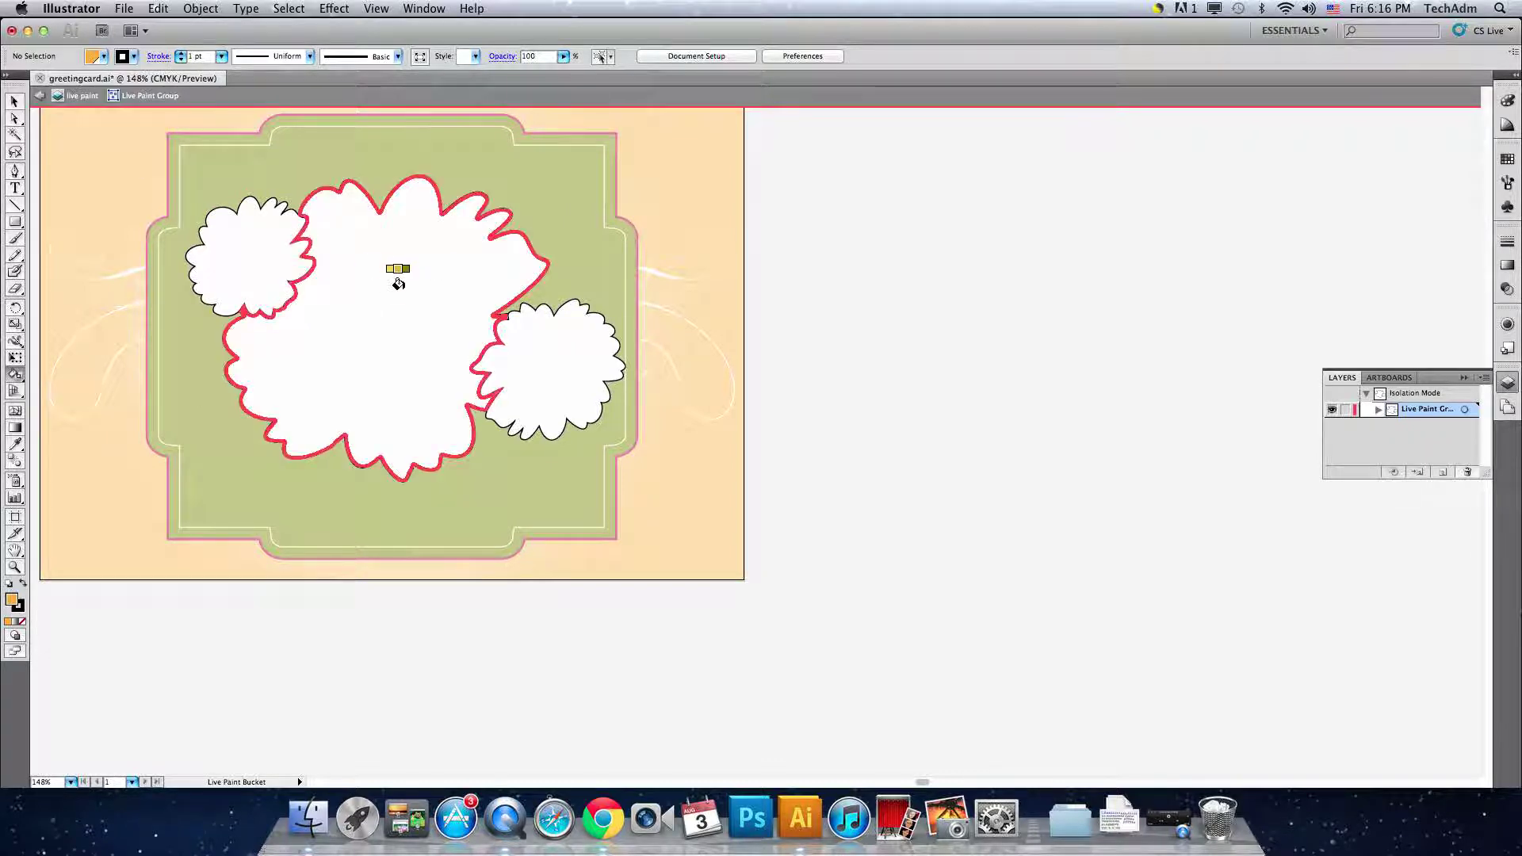
pyautogui.click(387, 268)
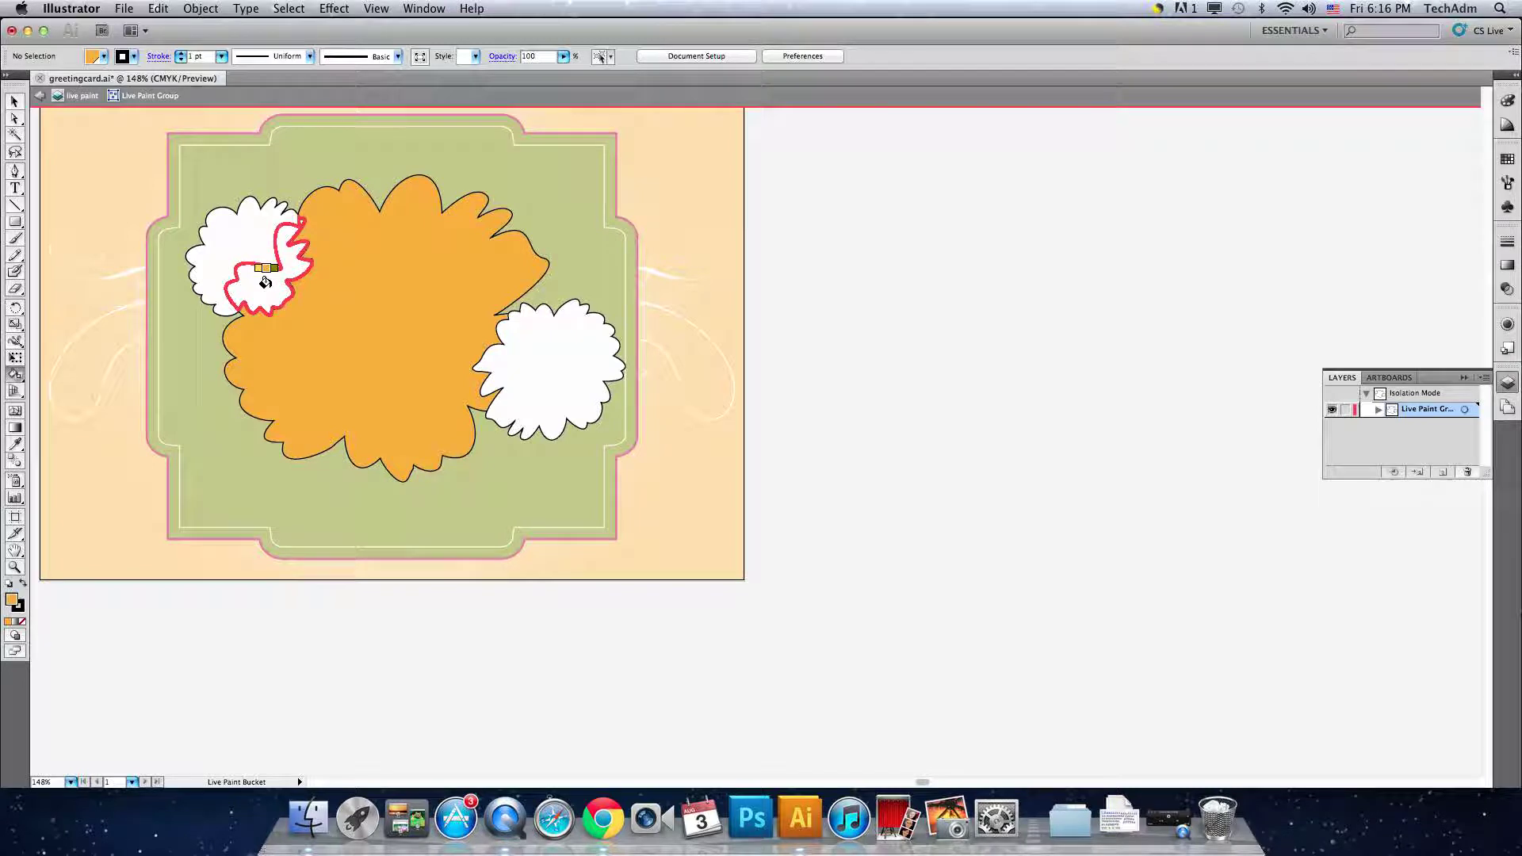
# Paint the small upper-left flower, with light yellow on the part overlapping the large flower and yellow on the rest.
pyautogui.click(104, 56)
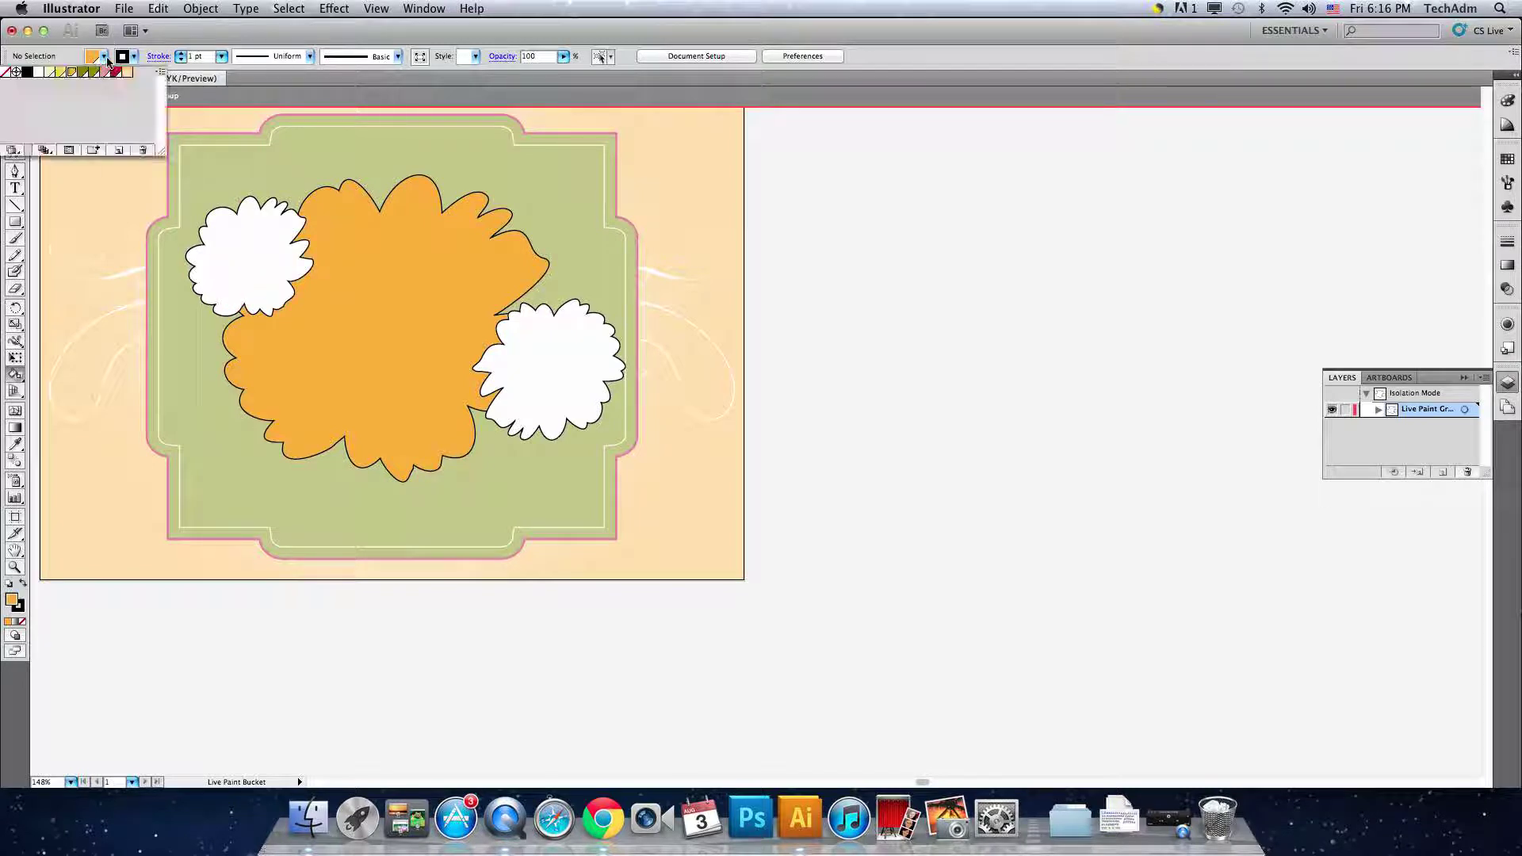
pyautogui.click(104, 56)
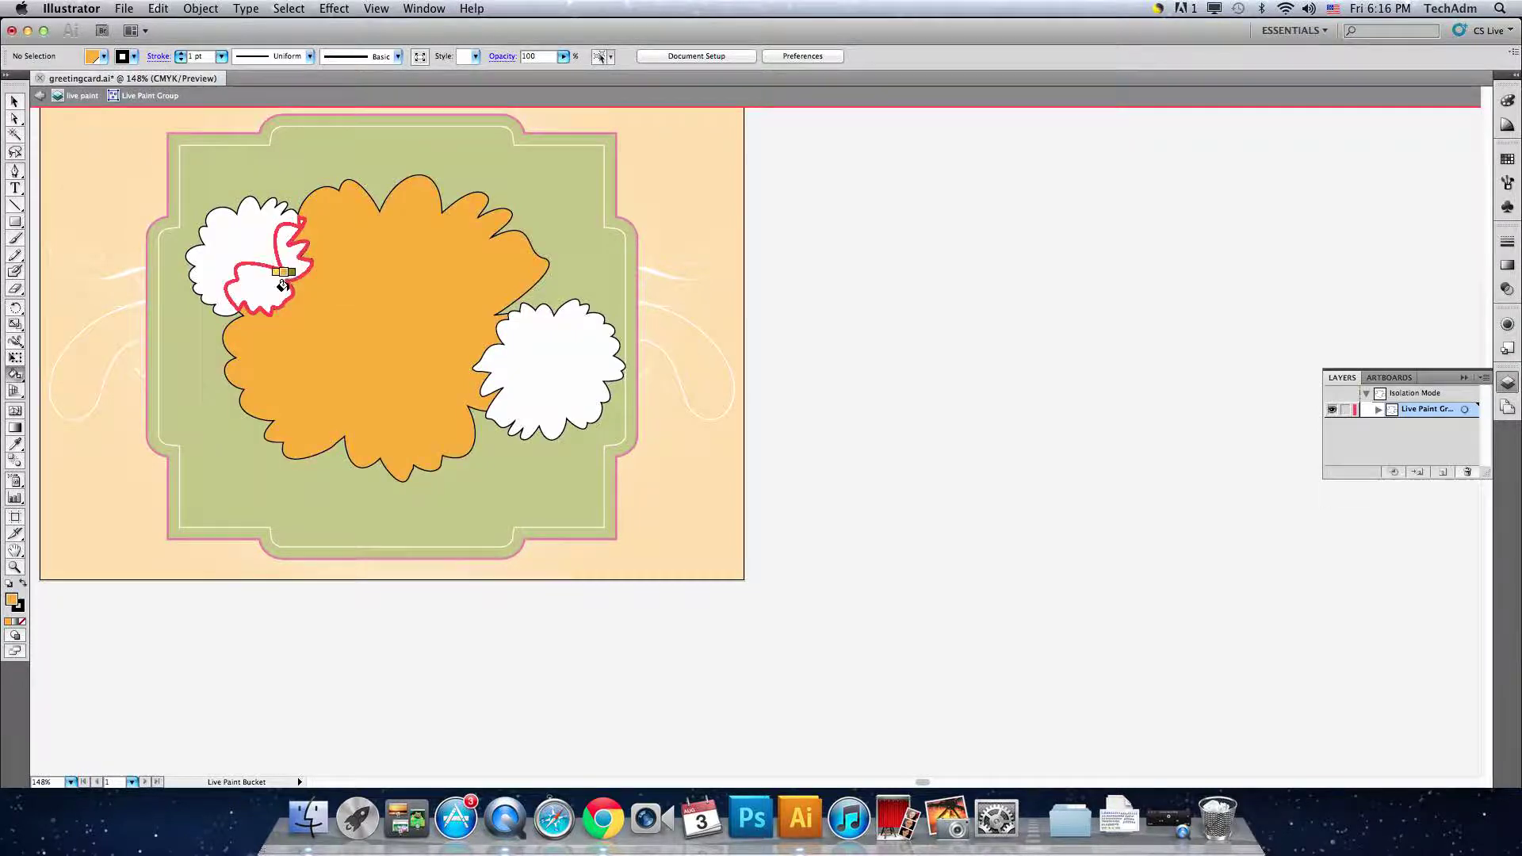
pyautogui.press('Left')
pyautogui.press('Left')
pyautogui.press('Left')
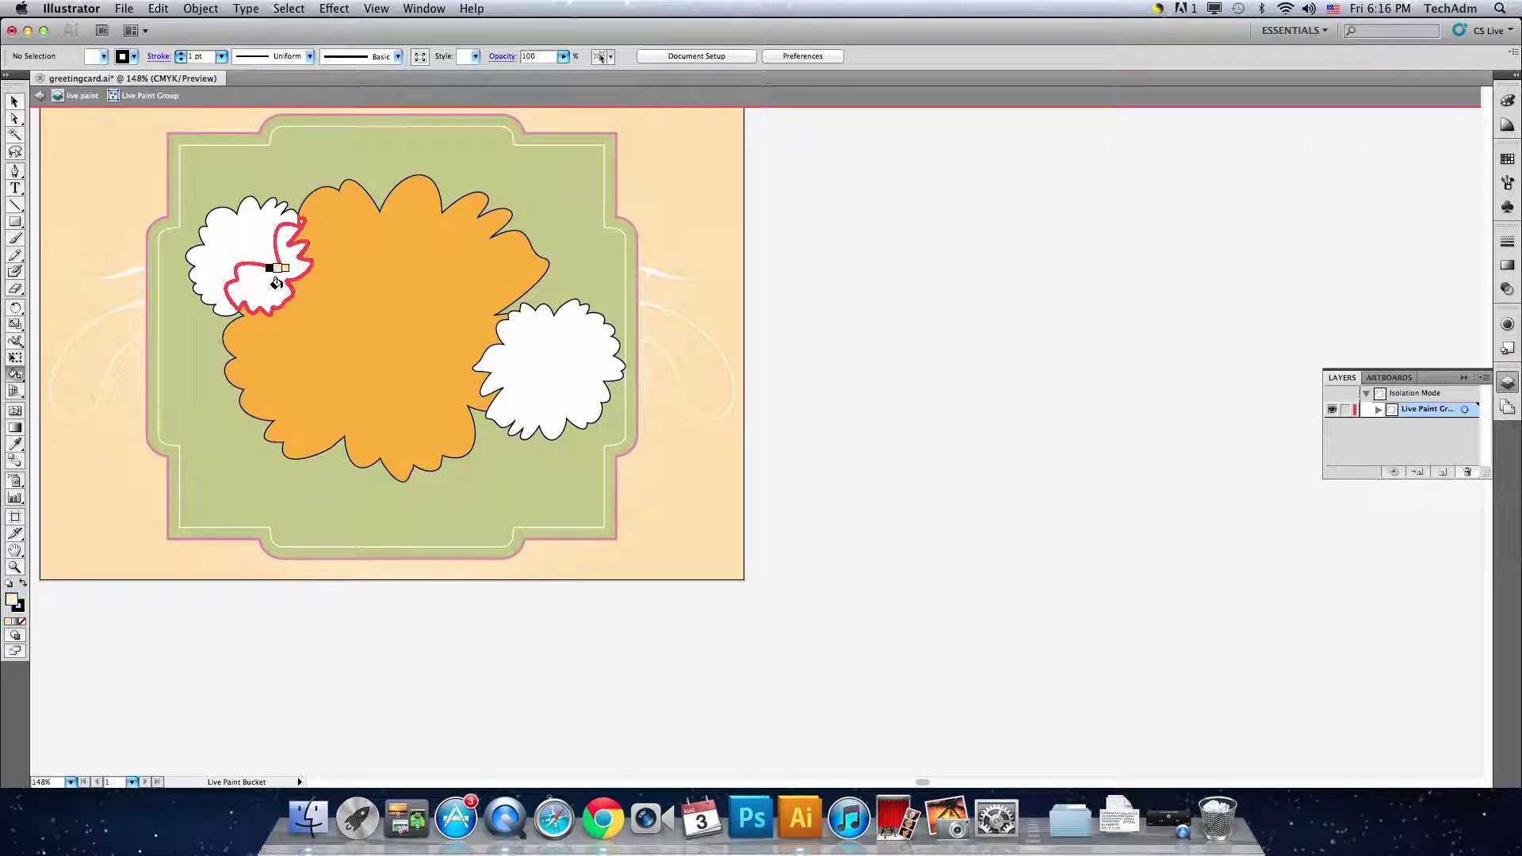
pyautogui.press('Left')
pyautogui.press('Left')
pyautogui.press('Left')
pyautogui.press('Left')
pyautogui.press('Right')
pyautogui.click(275, 283)
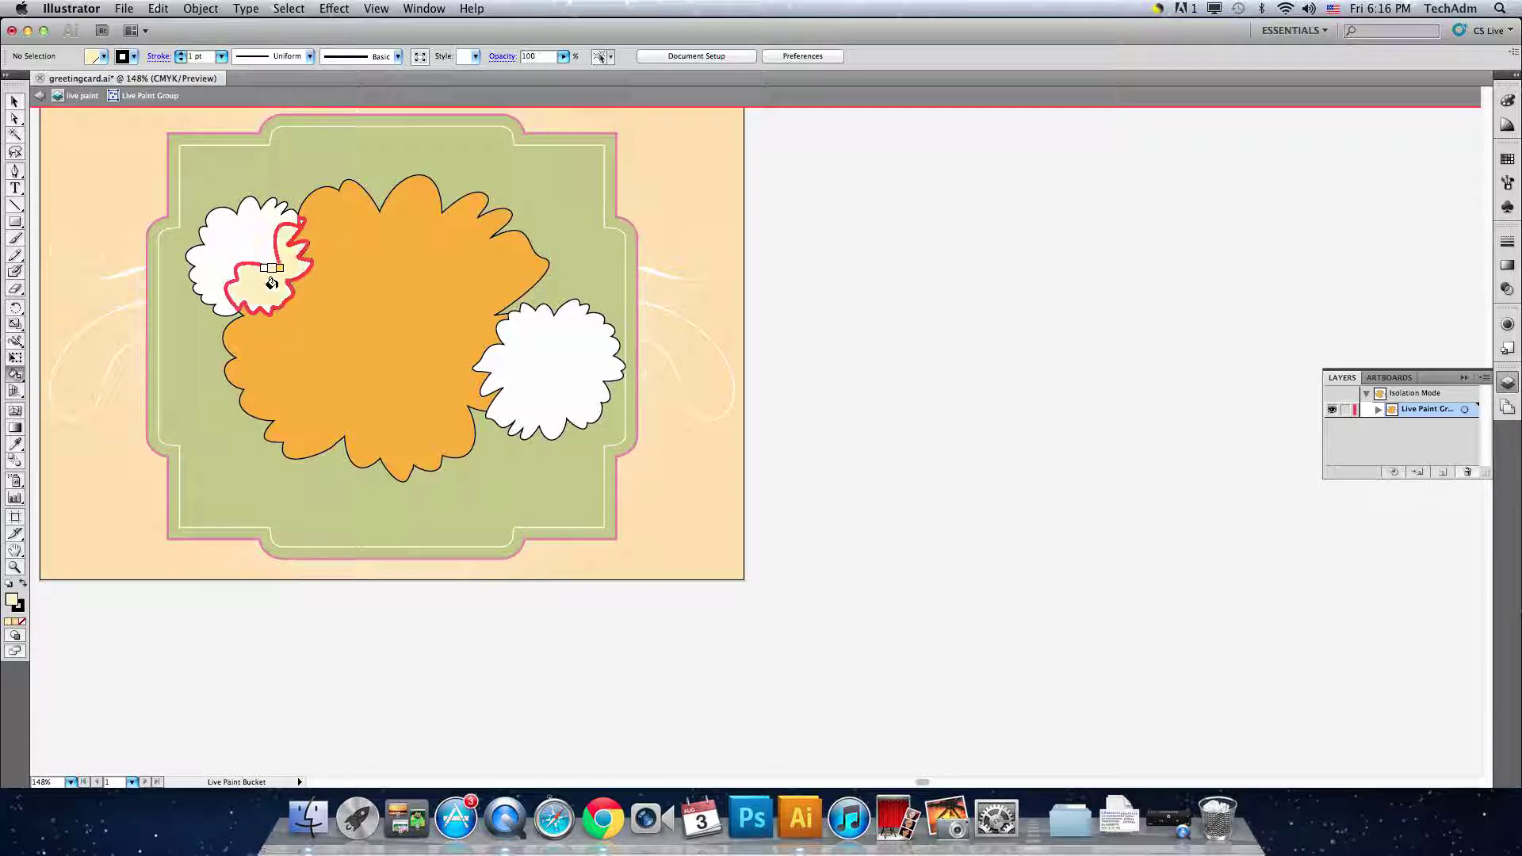
pyautogui.click(234, 239)
# Paint the flower on the large flower's right side, with pink on the overlapping part and dark pink on the rest.
pyautogui.press('Right')
pyautogui.press('Right')
pyautogui.press('Right')
pyautogui.click(502, 360)
pyautogui.press('Right')
pyautogui.click(547, 340)
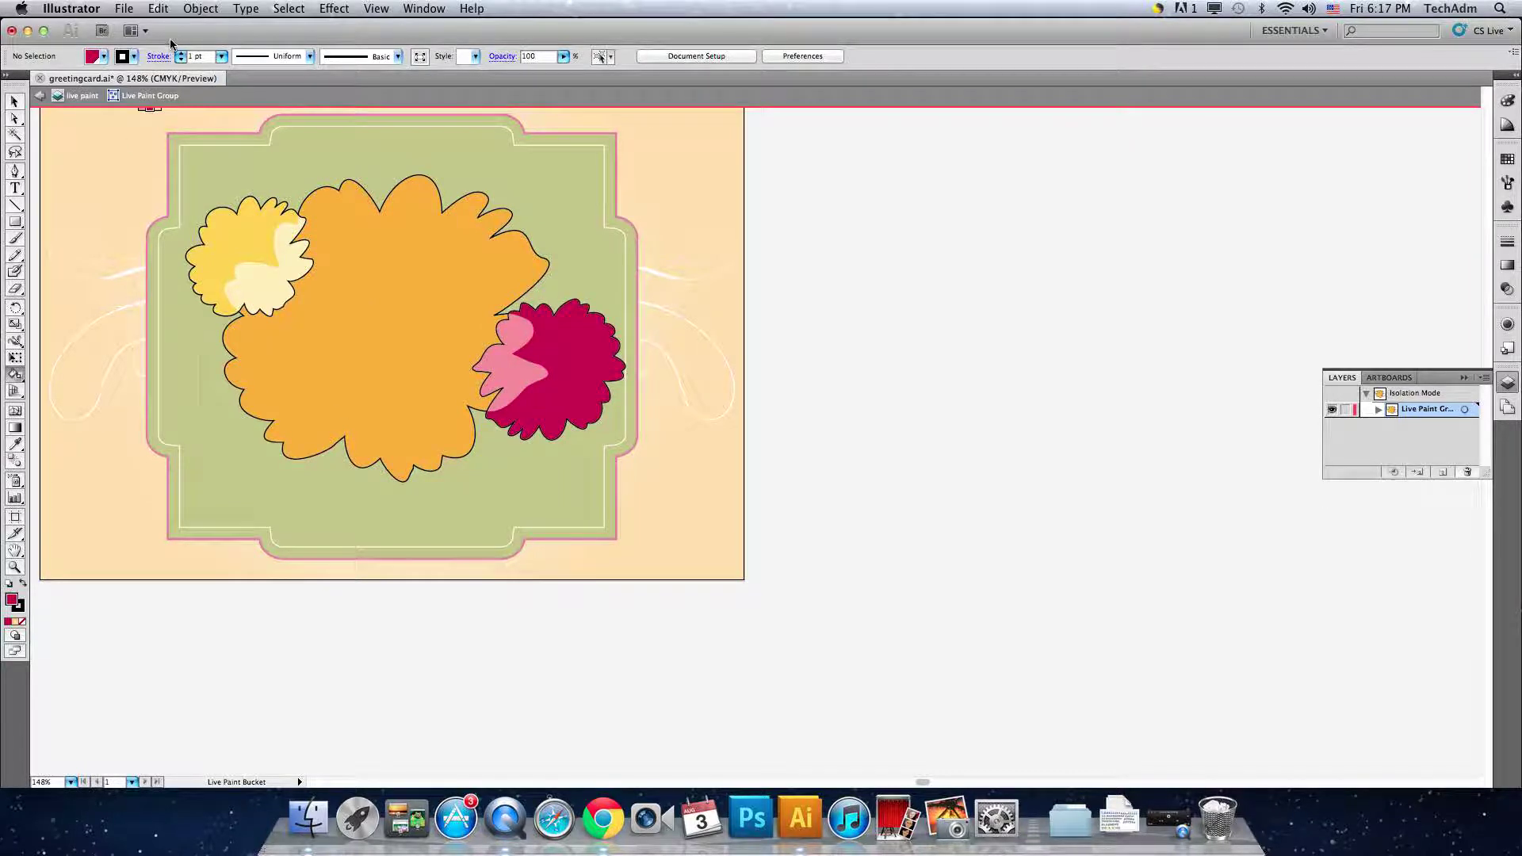
pyautogui.click(289, 8)
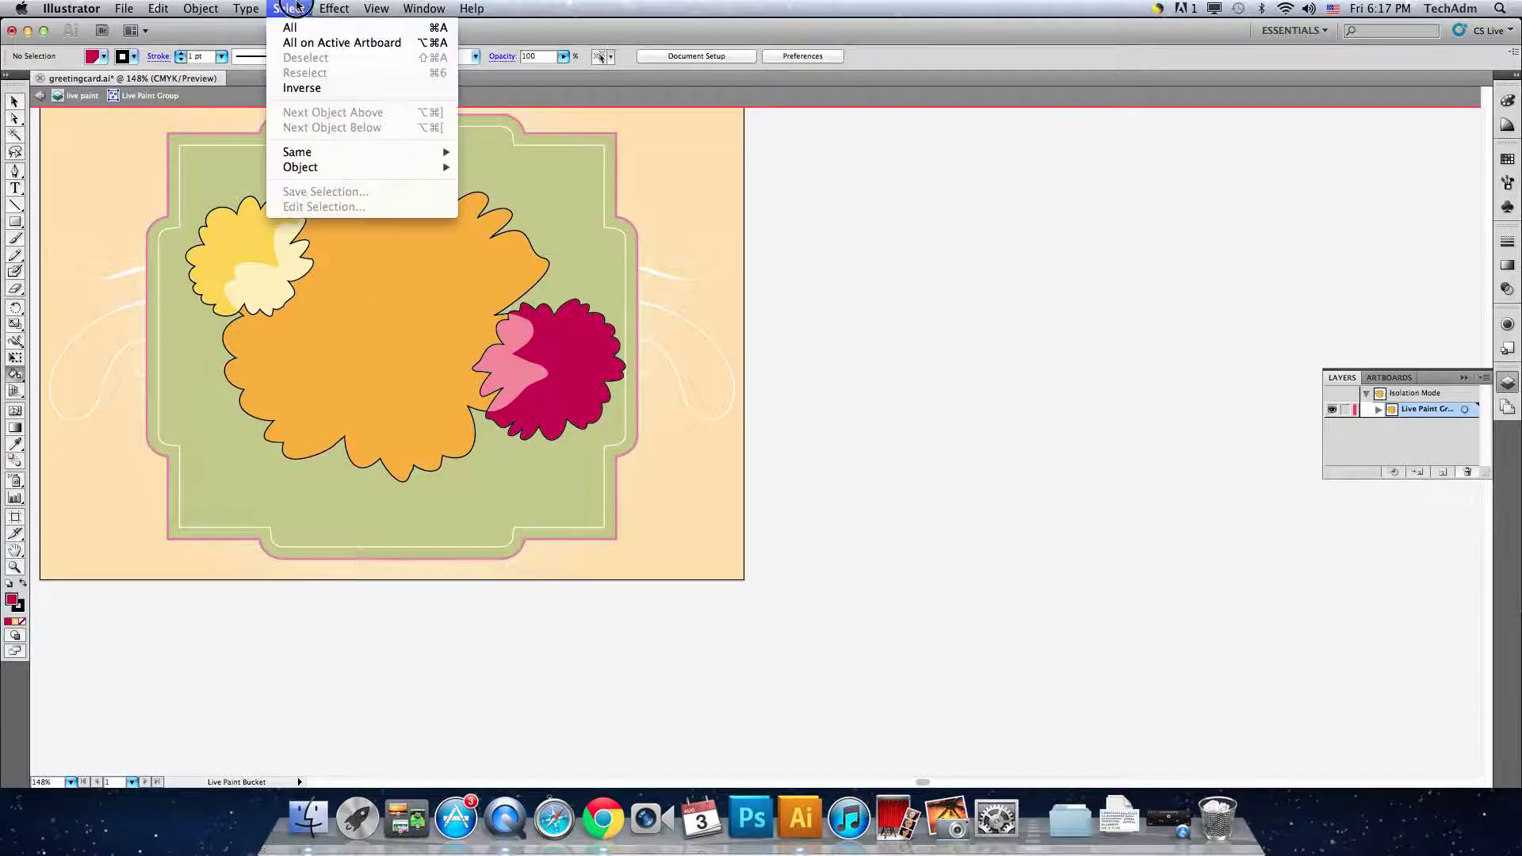
pyautogui.click(220, 40)
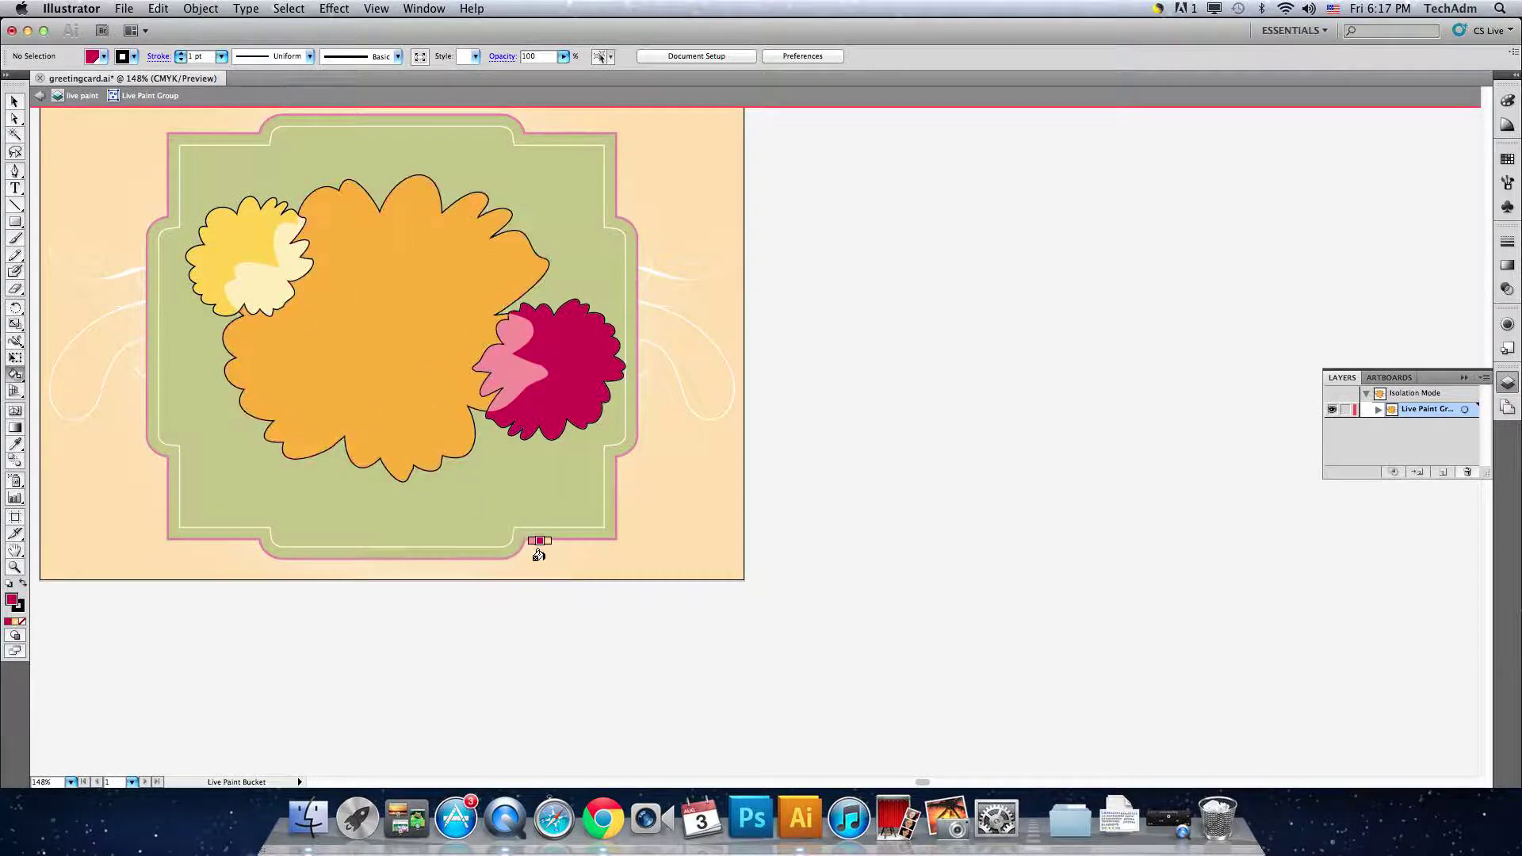
# Turn on Paint Strokes in the Live Paint Bucket options, keeping Paint Fills and the cursor swatch preview enabled.
pyautogui.doubleClick(15, 374)
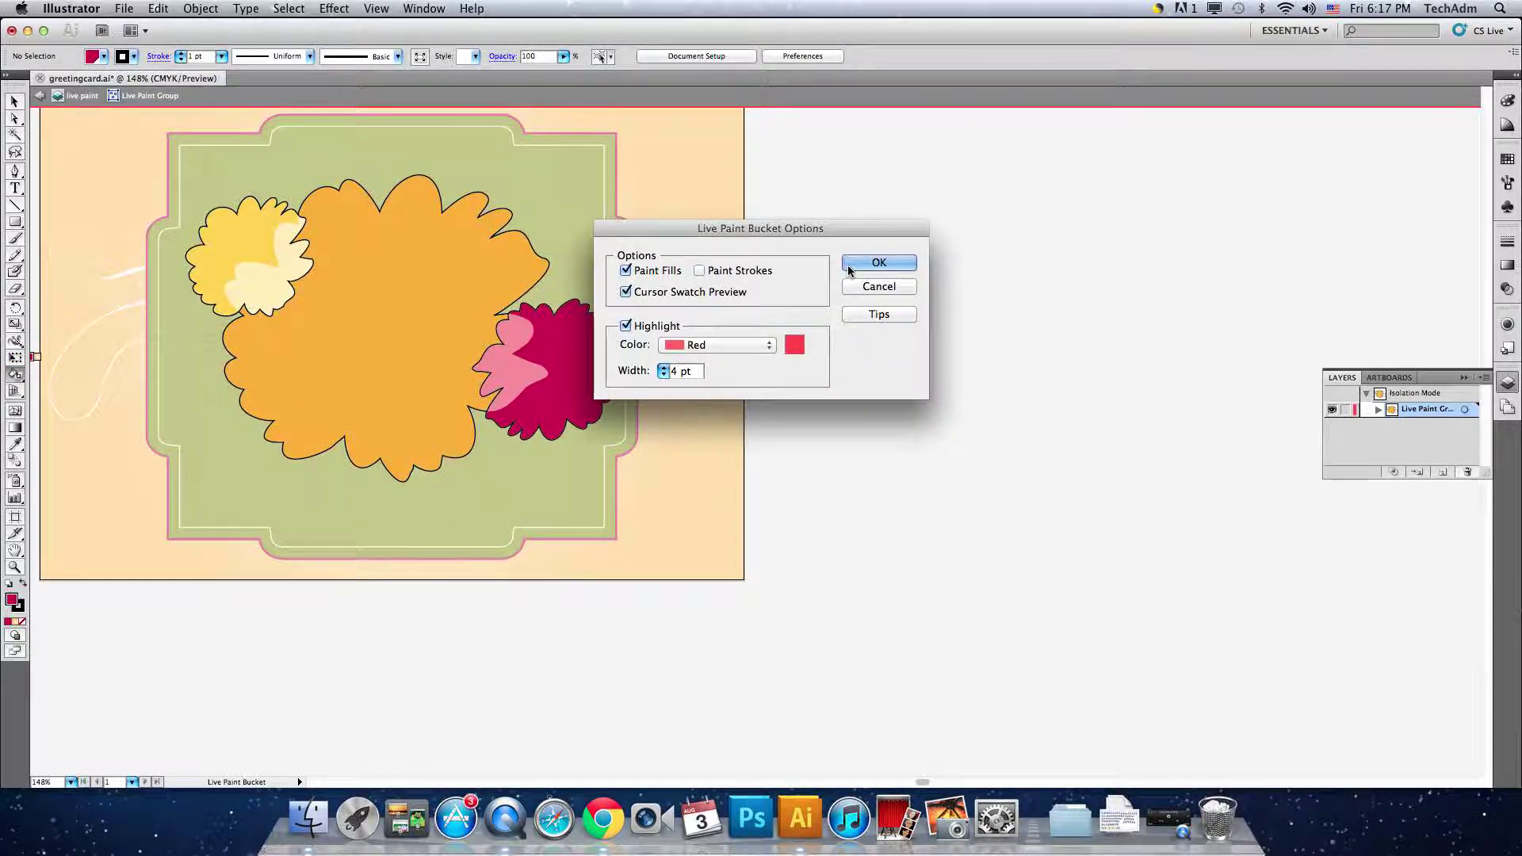
pyautogui.click(872, 264)
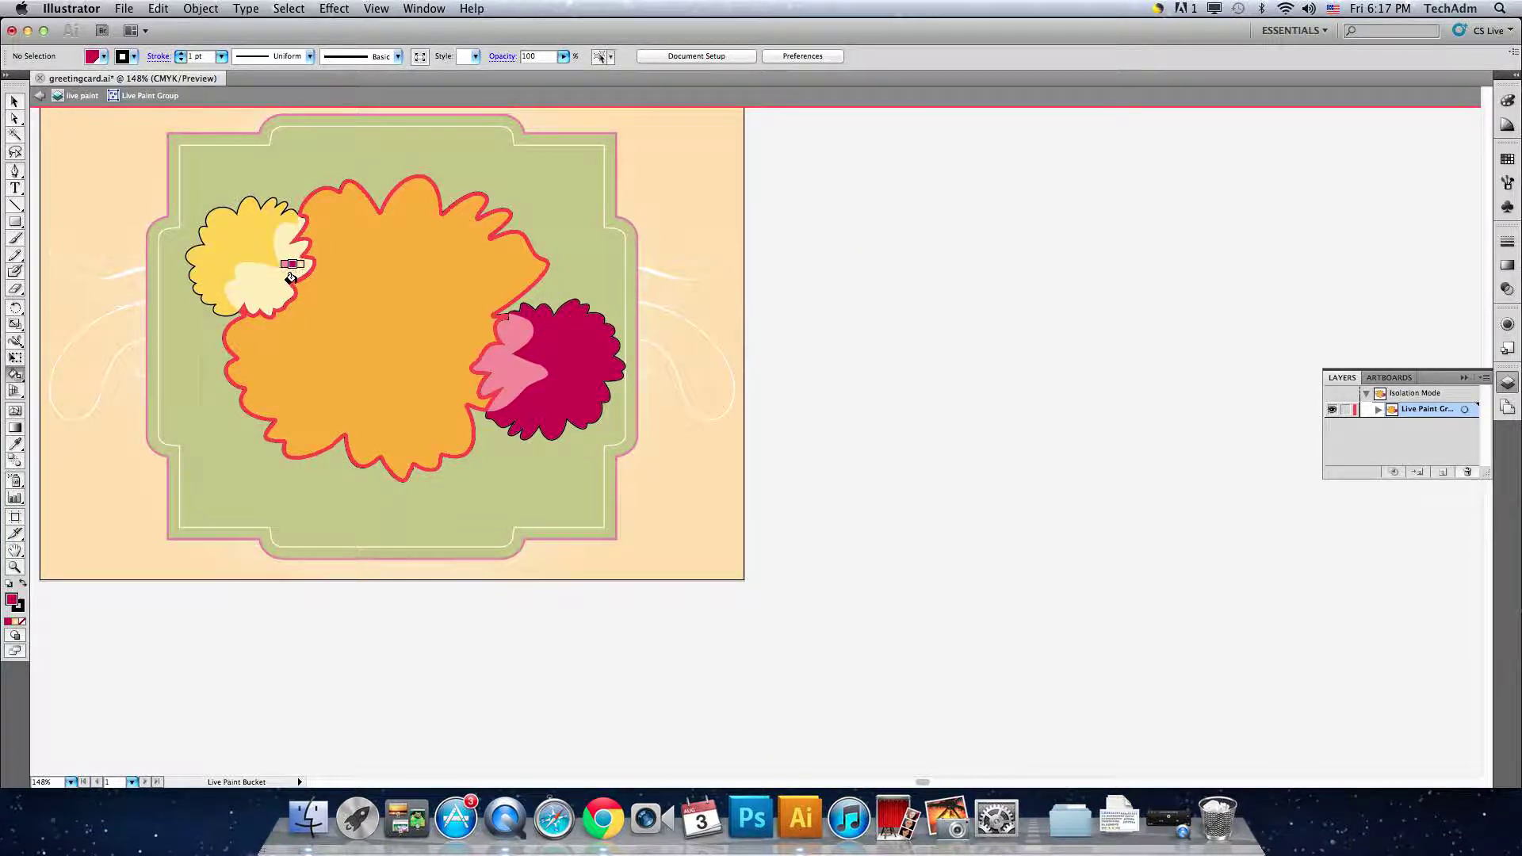
pyautogui.doubleClick(16, 375)
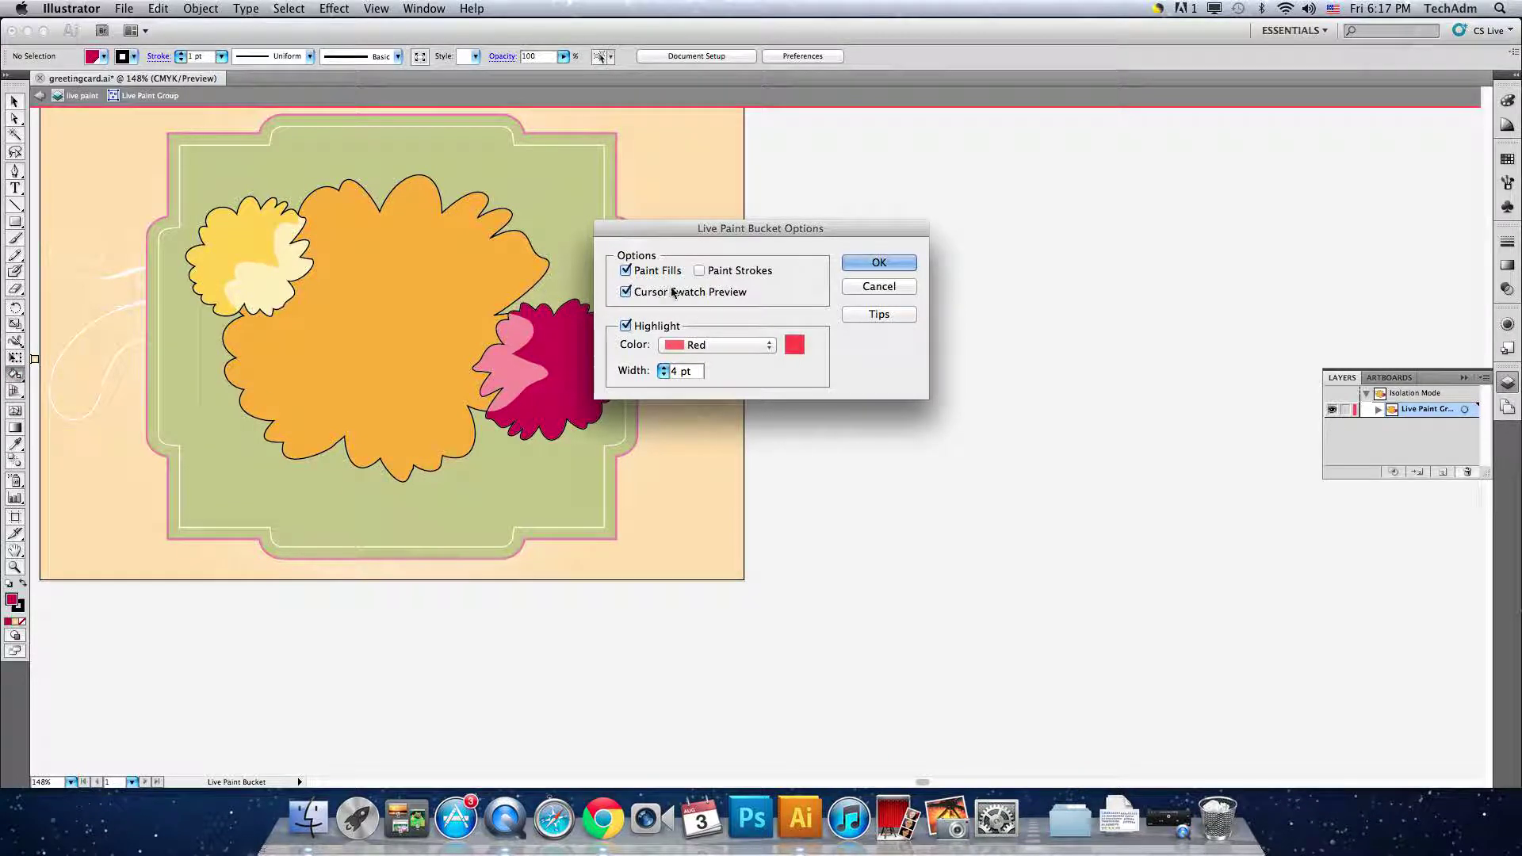
pyautogui.click(699, 270)
pyautogui.click(875, 264)
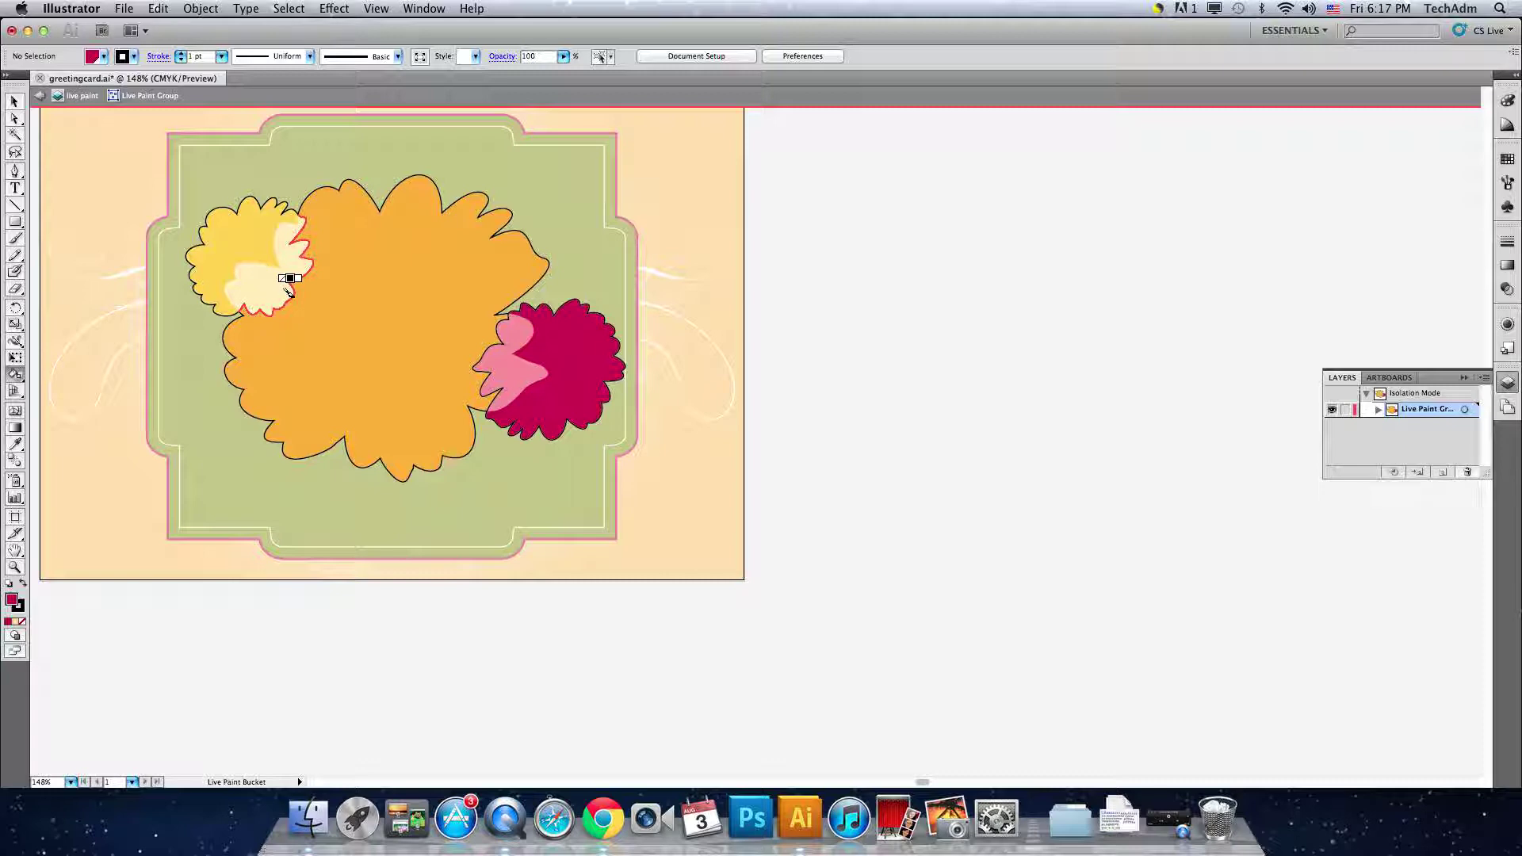
# Set the strokes to none where the yellow and dark pink flowers overlap the large flower, and exit isolation mode.
pyautogui.press('/')
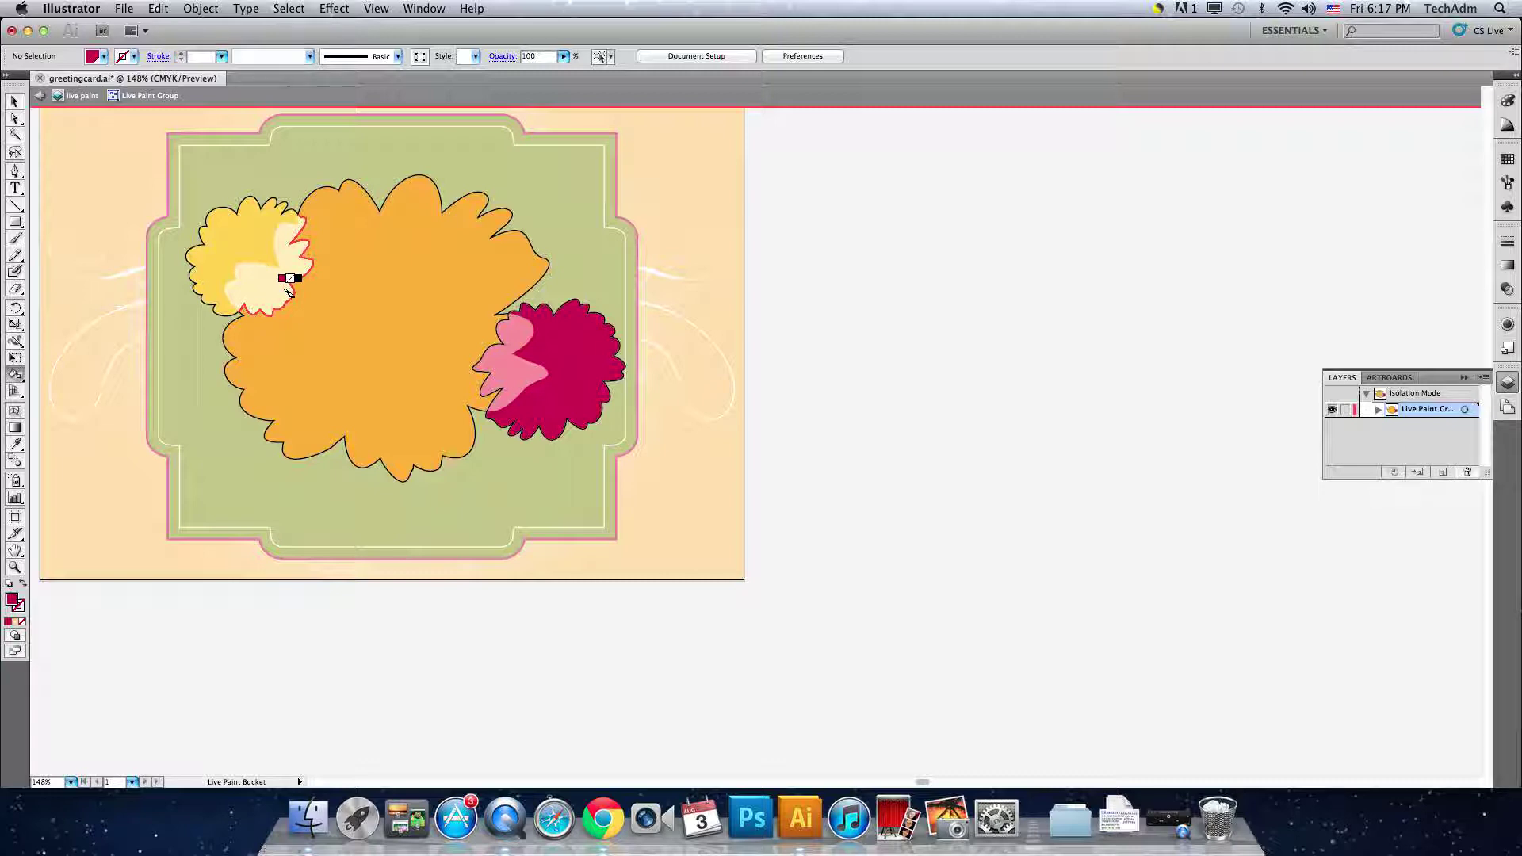
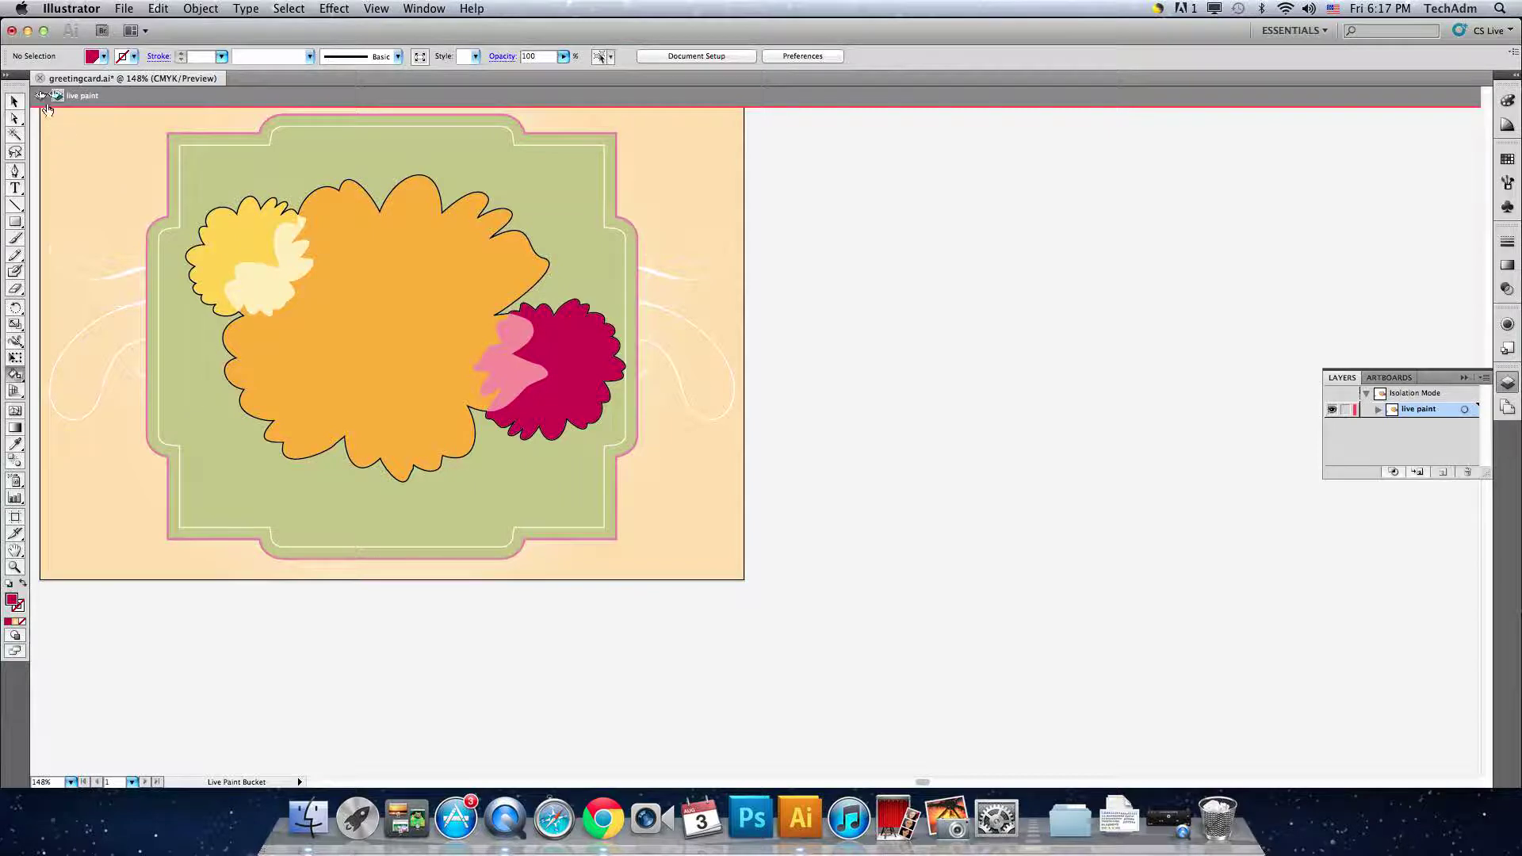
pyautogui.click(39, 95)
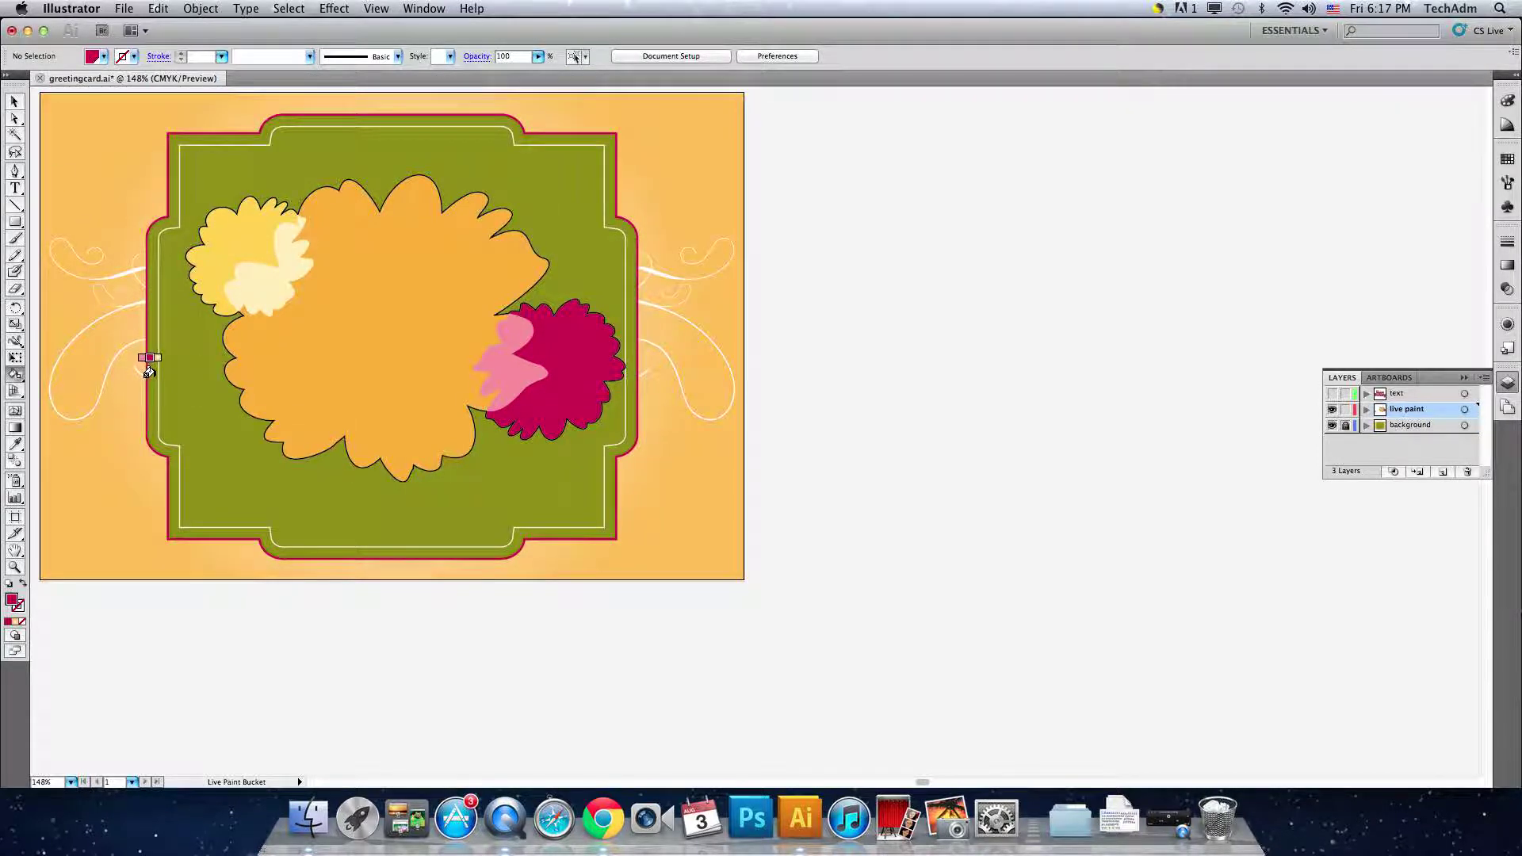
# Copy the small white flower lying outside the artboard's left edge.
pyautogui.press('space')
pyautogui.moveTo(143, 382)
pyautogui.mouseDown()
pyautogui.moveTo(230, 421)
pyautogui.moveTo(404, 414)
pyautogui.moveTo(360, 411)
pyautogui.mouseUp()
pyautogui.press('space')
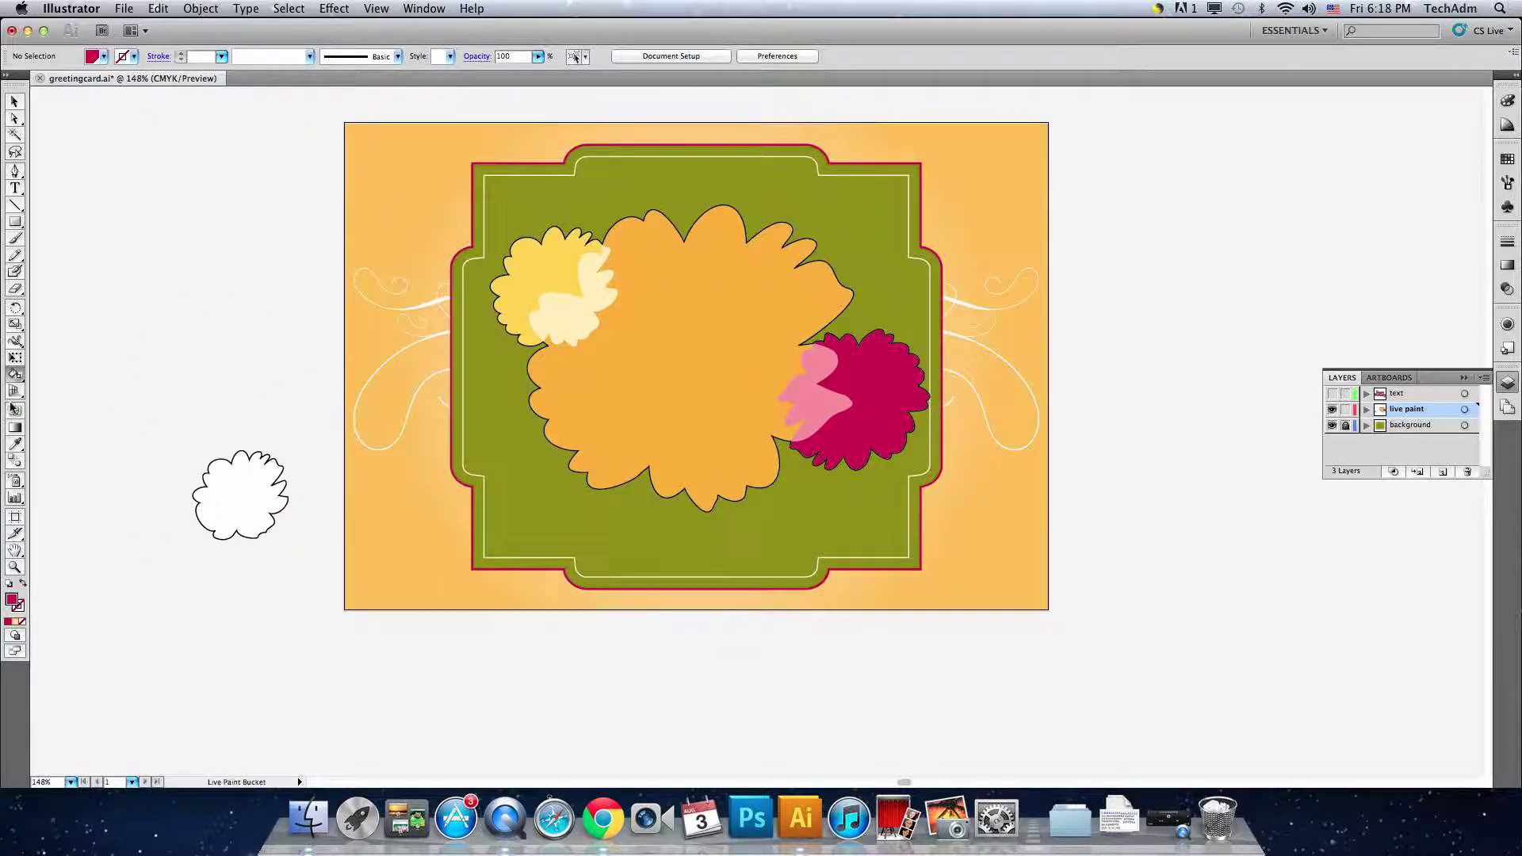
pyautogui.click(12, 103)
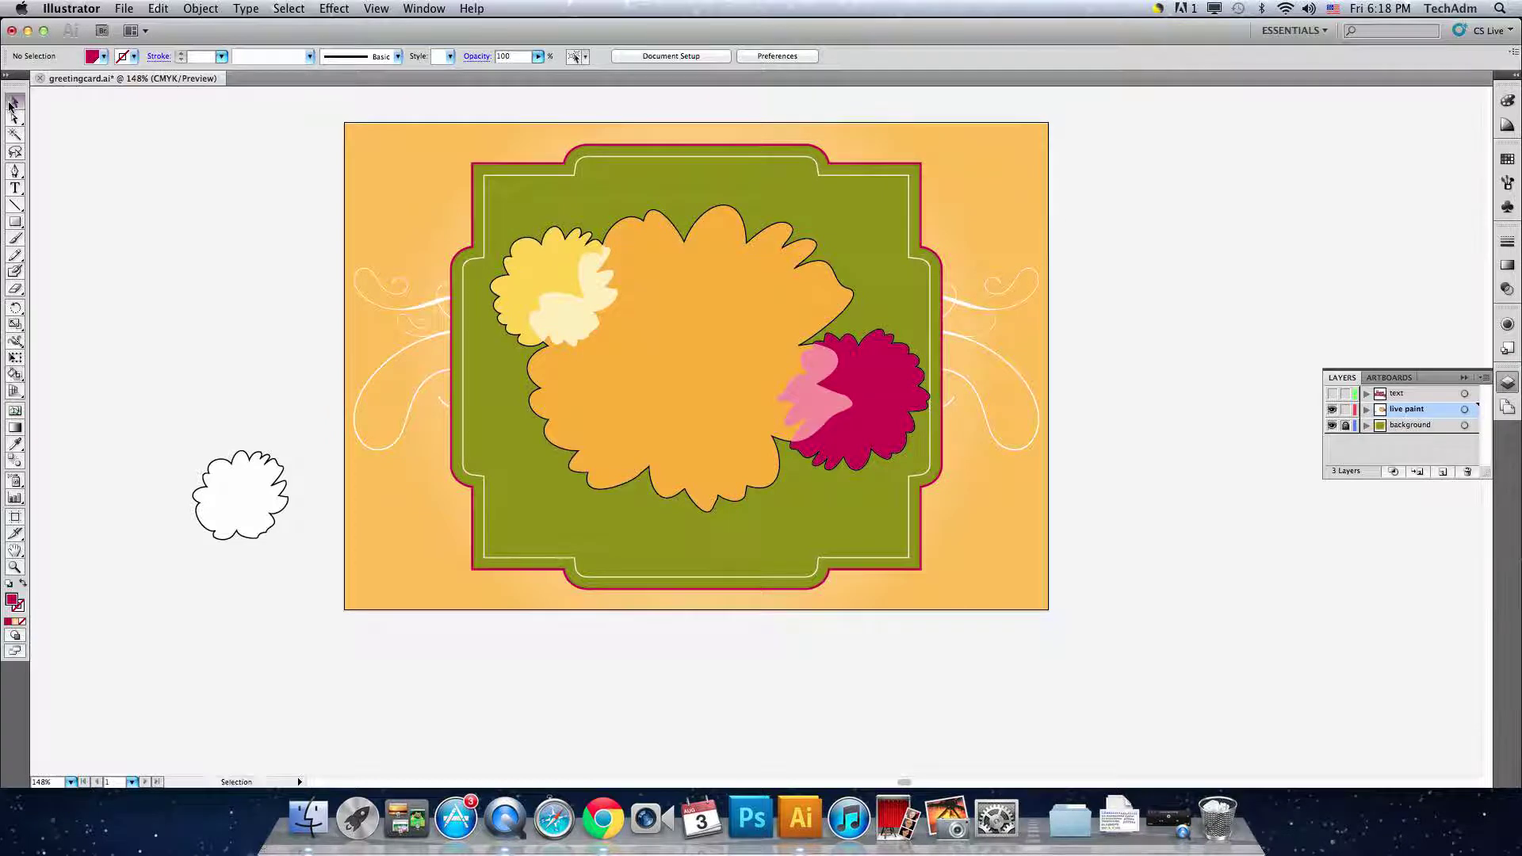
pyautogui.click(224, 517)
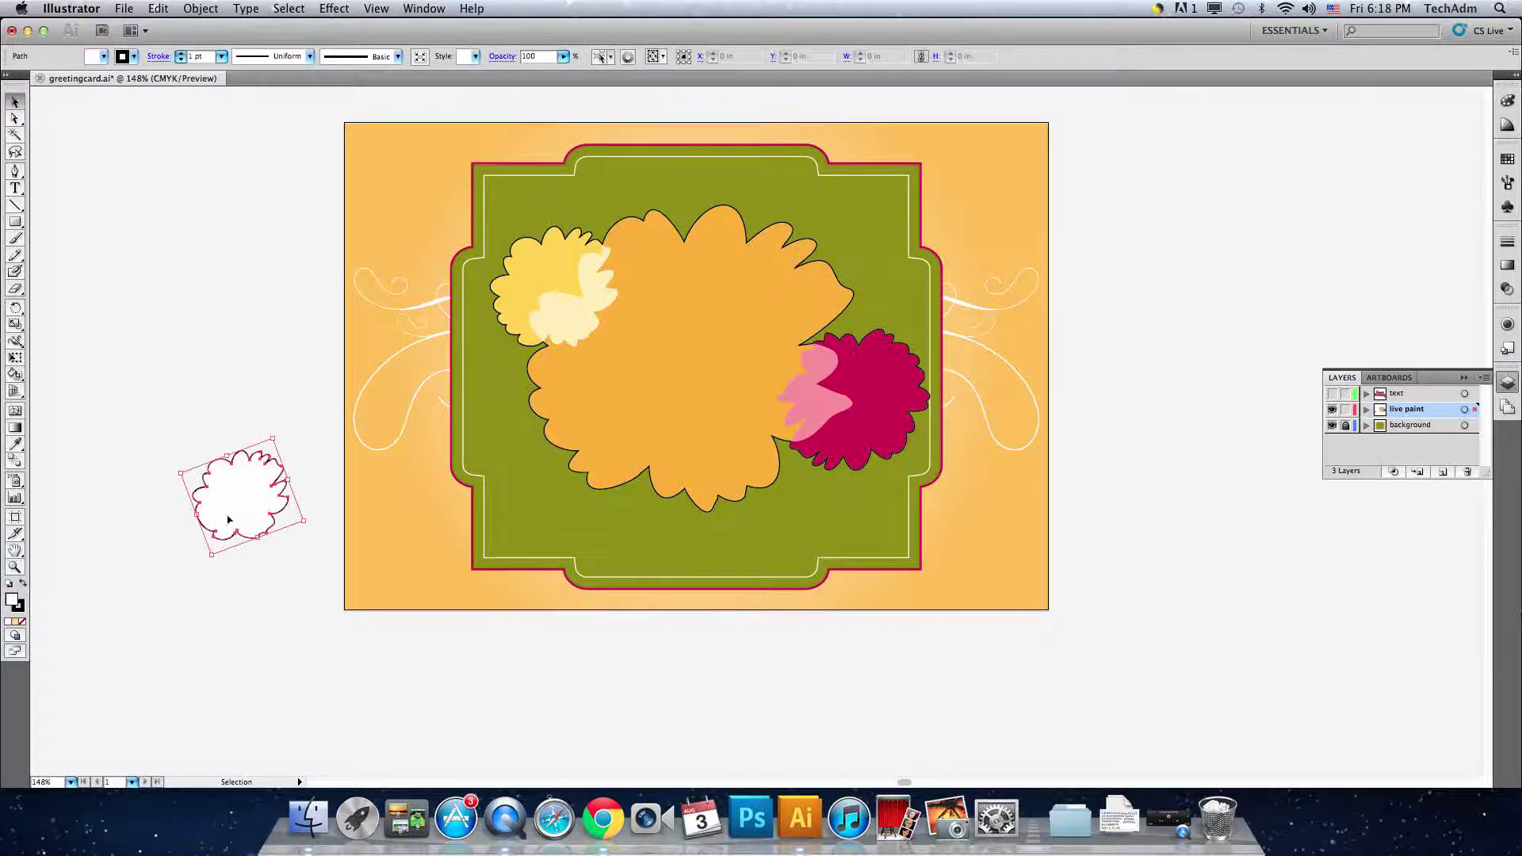
pyautogui.click(158, 8)
pyautogui.click(170, 78)
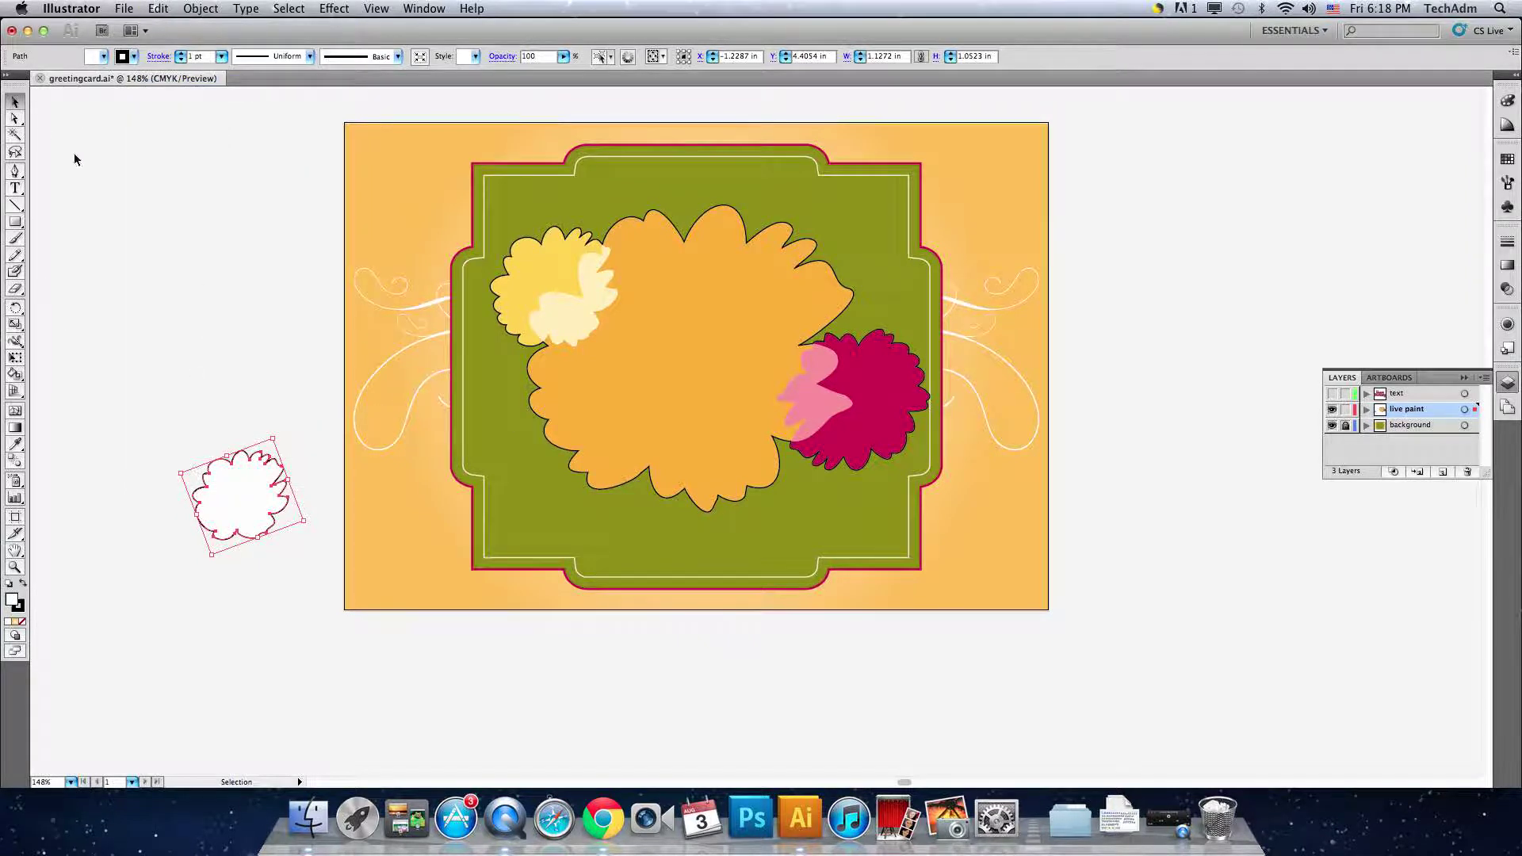
# Paste the white flower inside the isolated Live Paint group and place it over the large flower's lower-left edge.
pyautogui.doubleClick(645, 361)
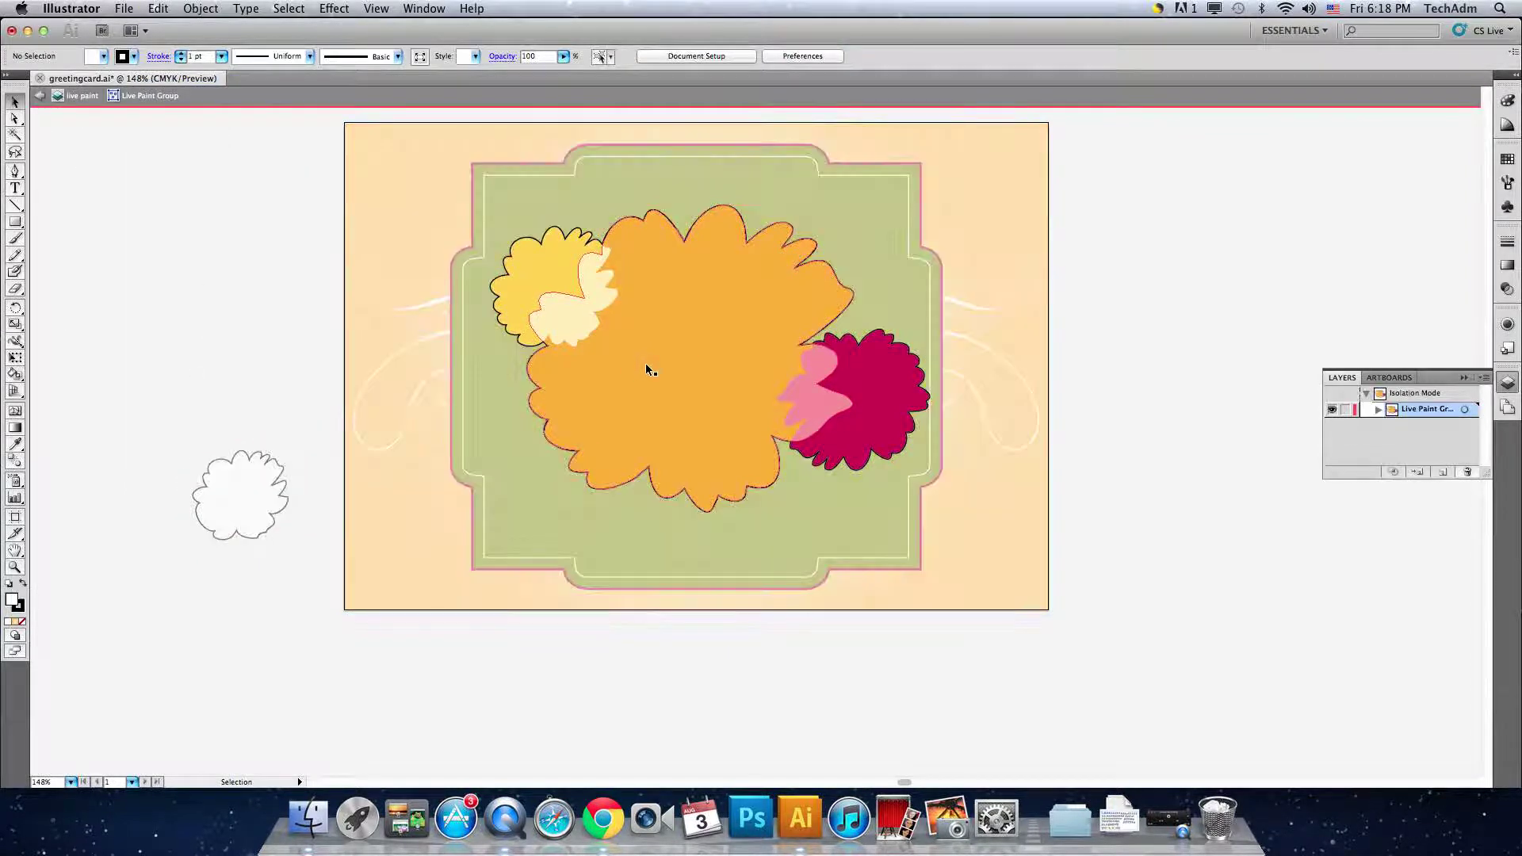
pyautogui.click(158, 9)
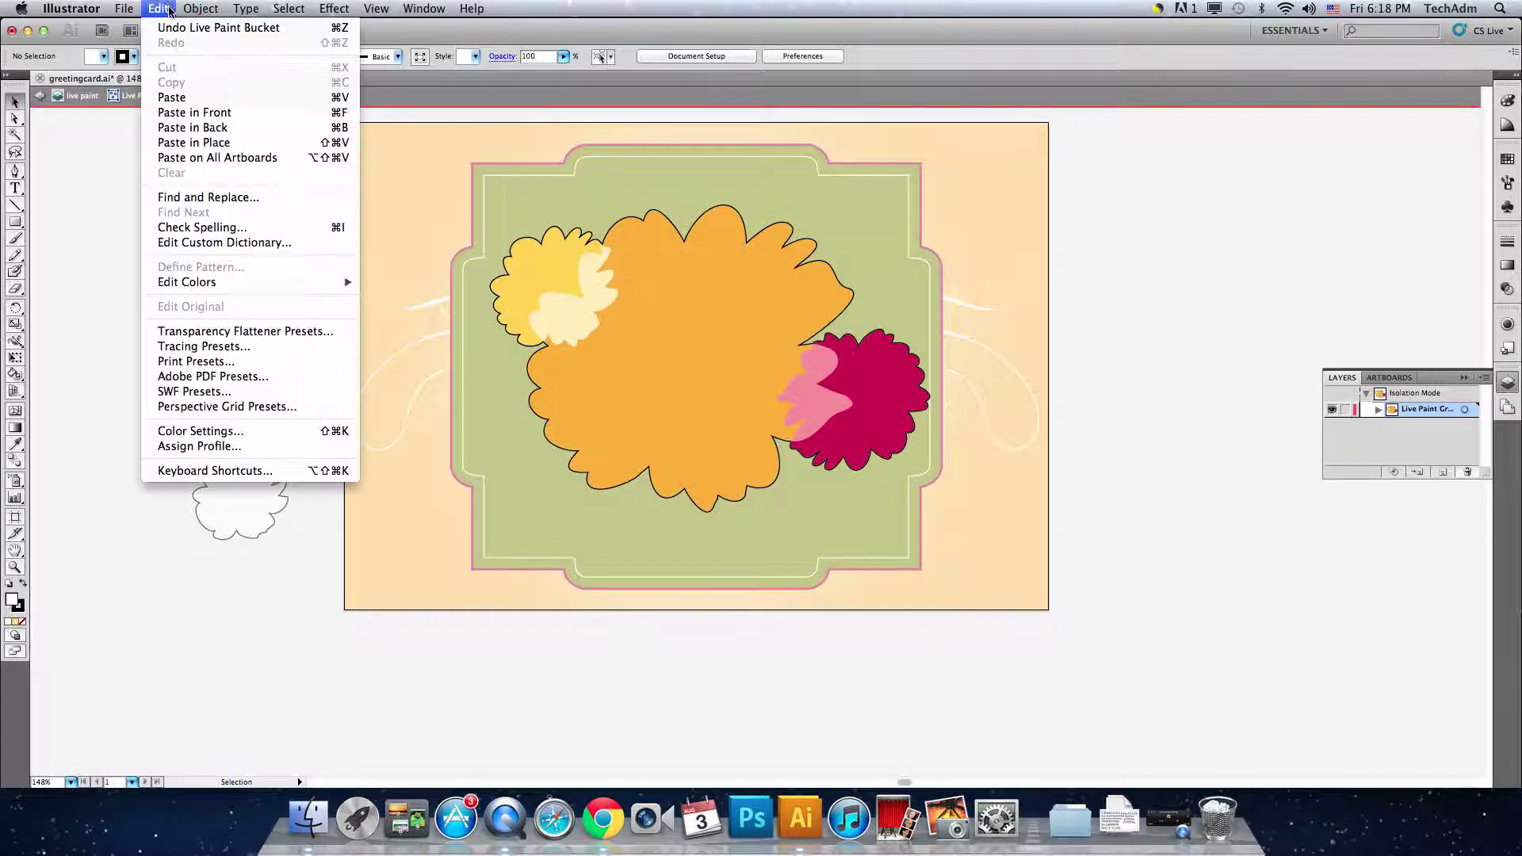
pyautogui.click(187, 96)
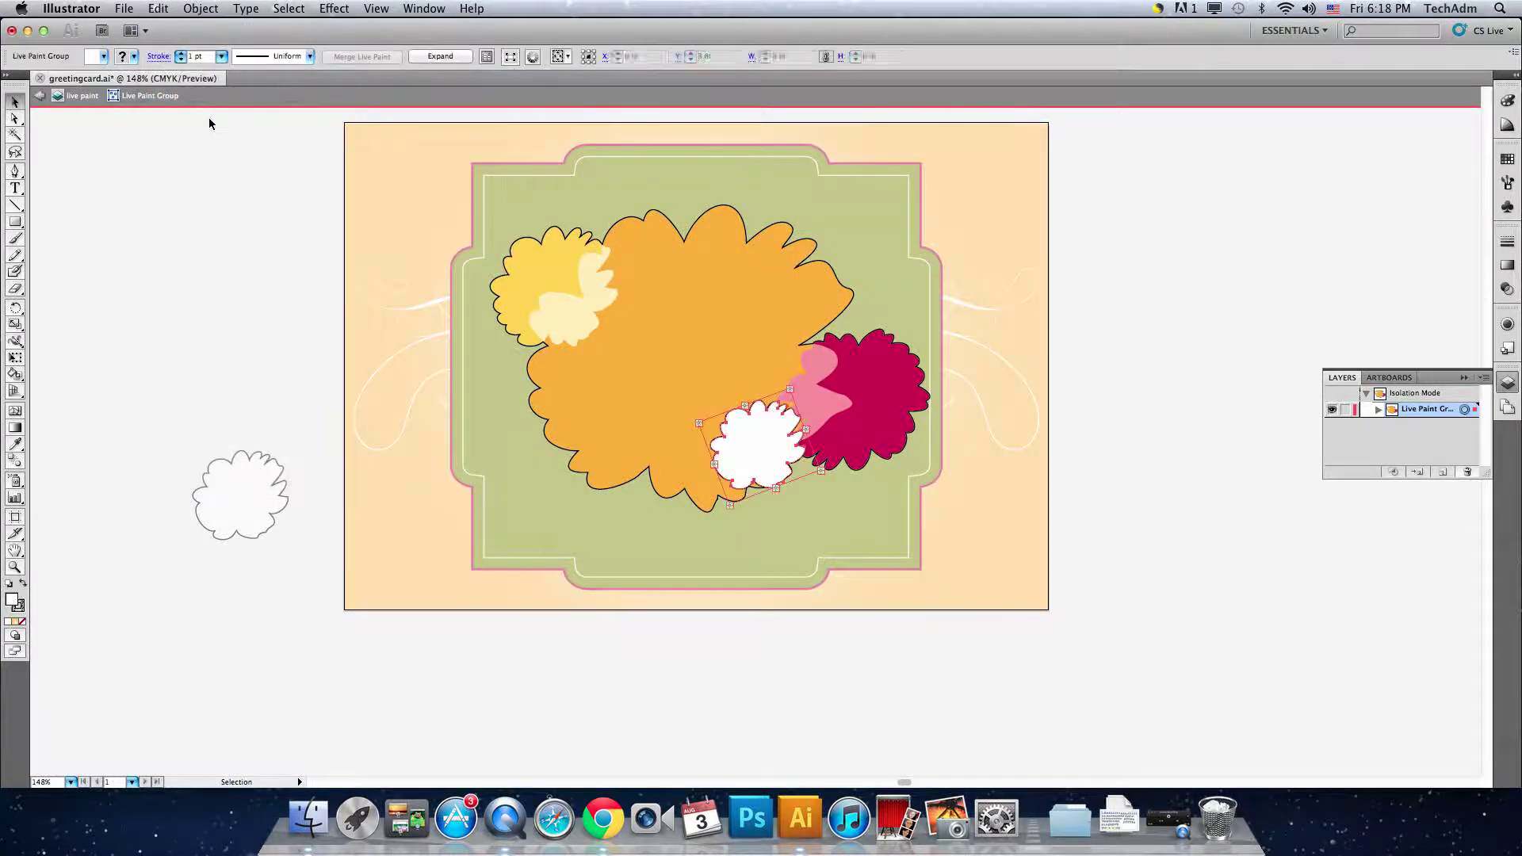
pyautogui.moveTo(766, 444); pyautogui.dragTo(552, 487)
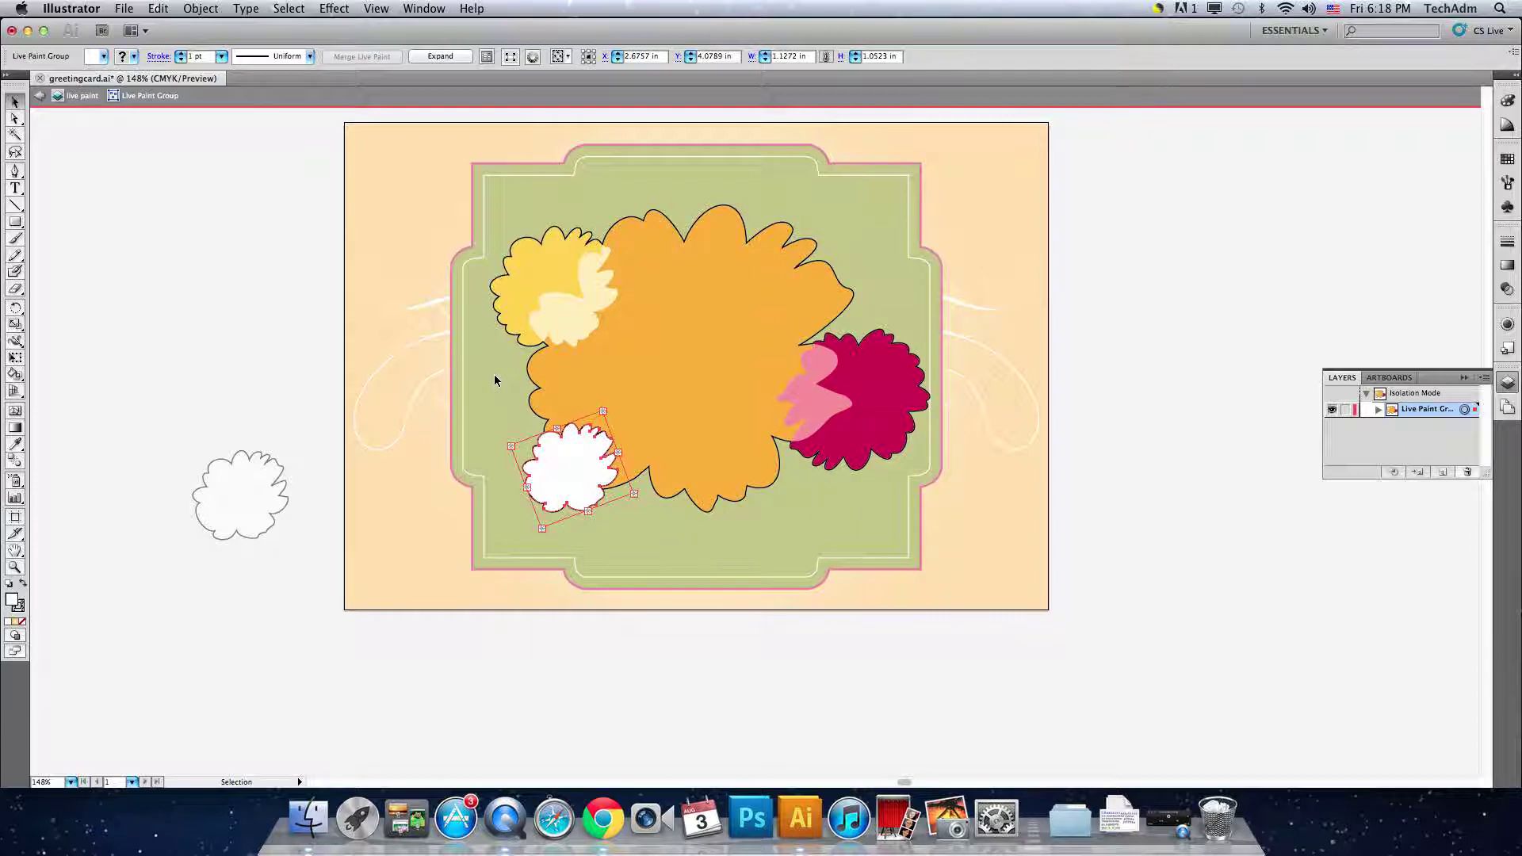
pyautogui.click(494, 345)
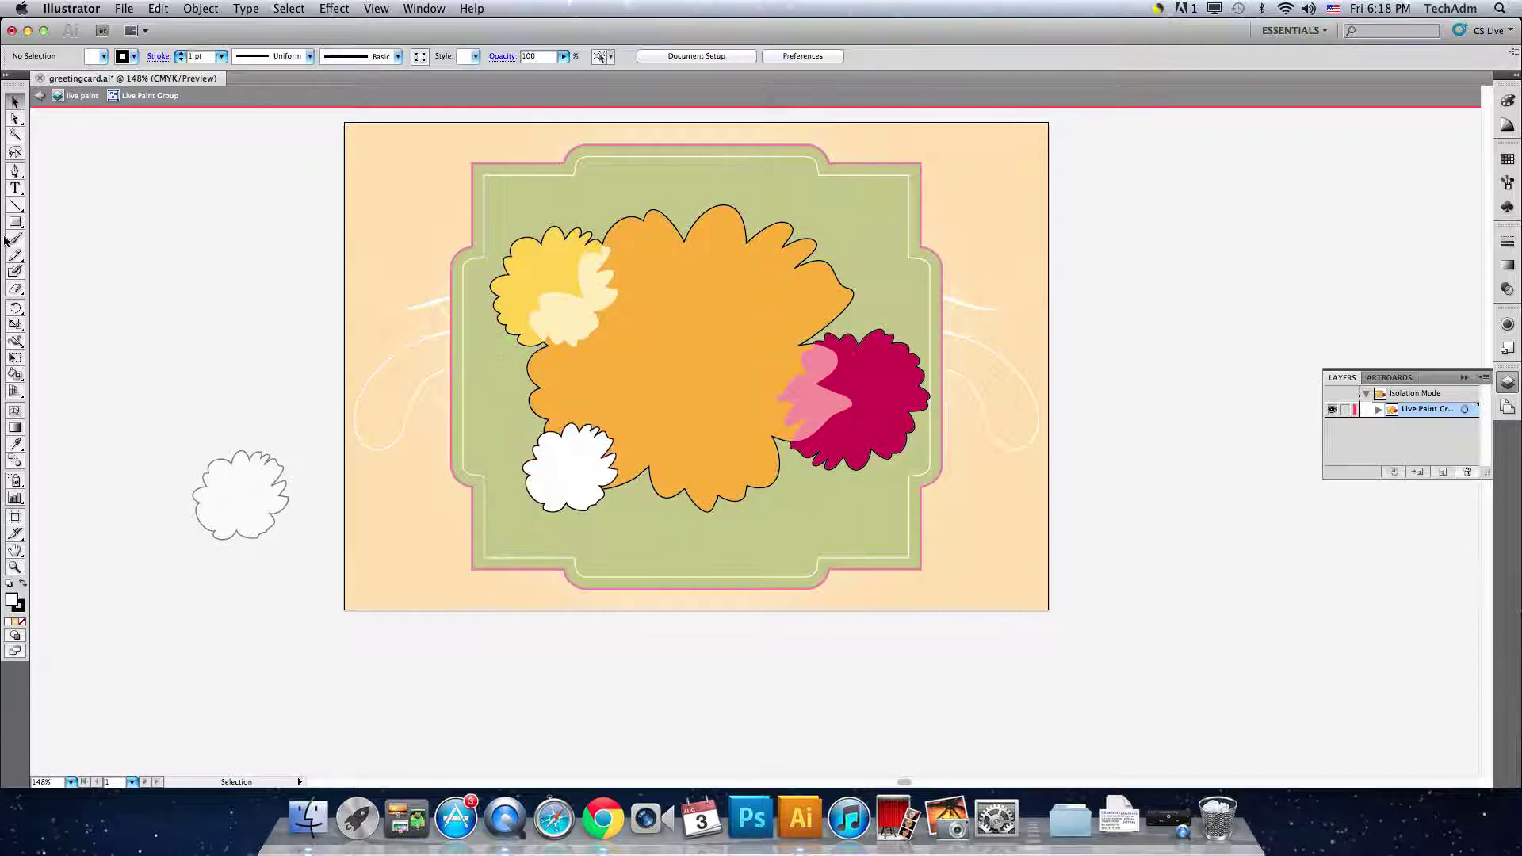
# Live paint the pasted flower green on the overlapping part and darker green on the rest, and remove its stroke over the large flower.
pyautogui.click(15, 373)
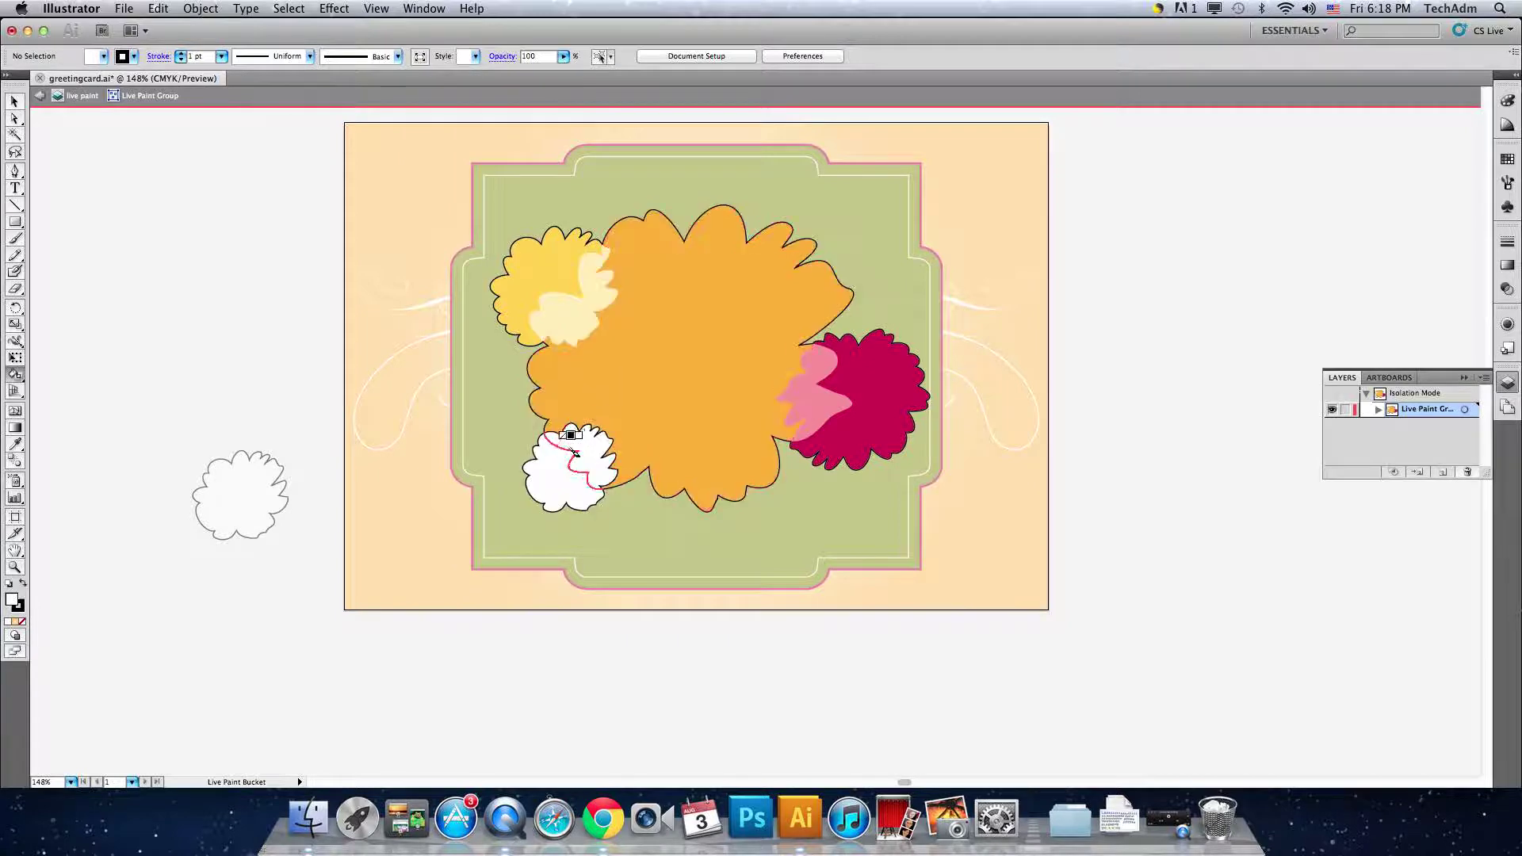
pyautogui.click(104, 56)
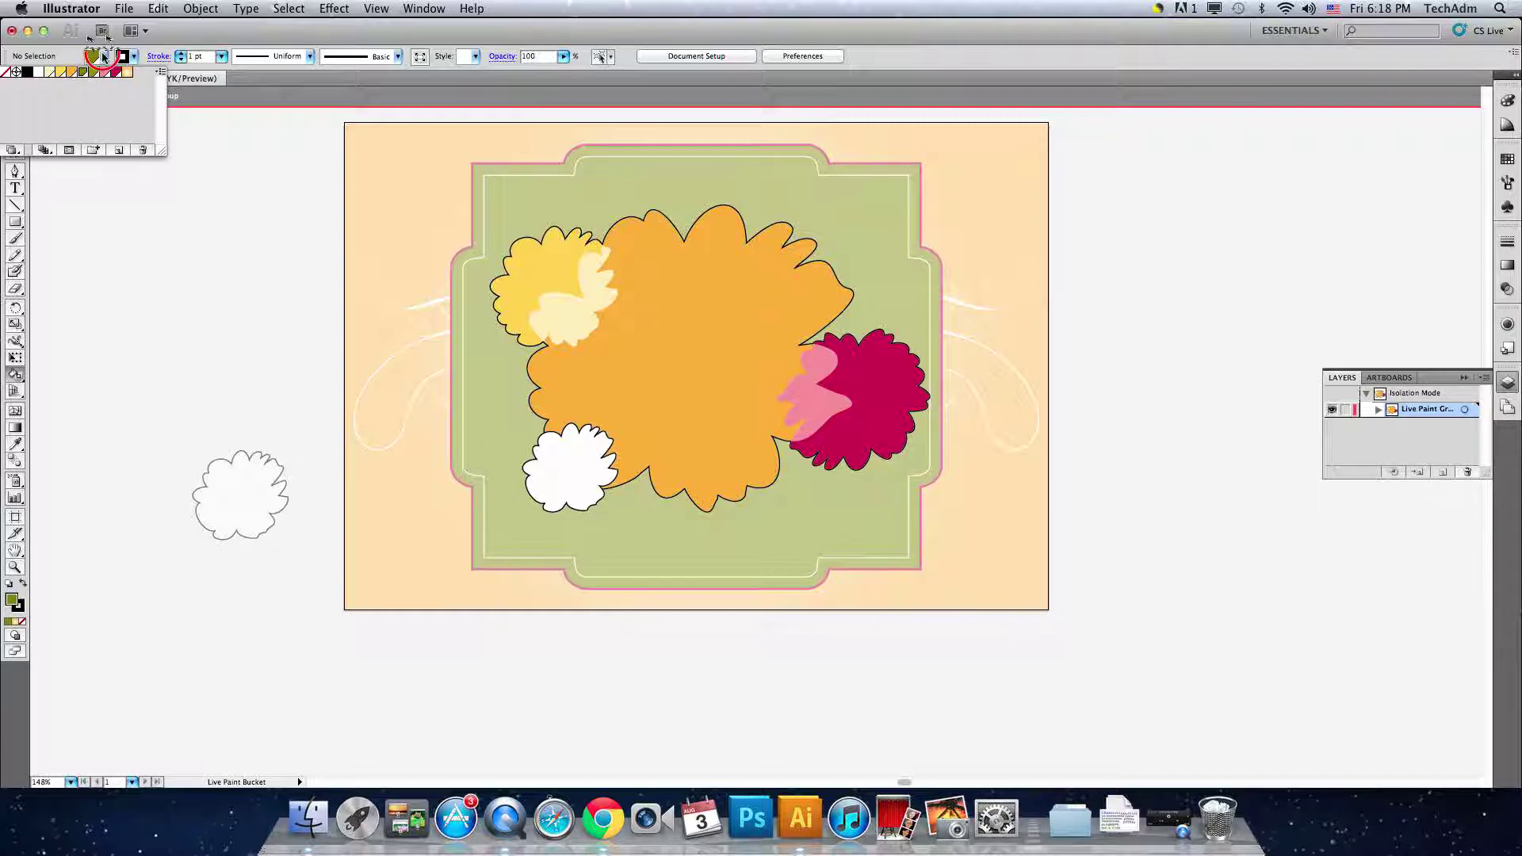
pyautogui.click(94, 71)
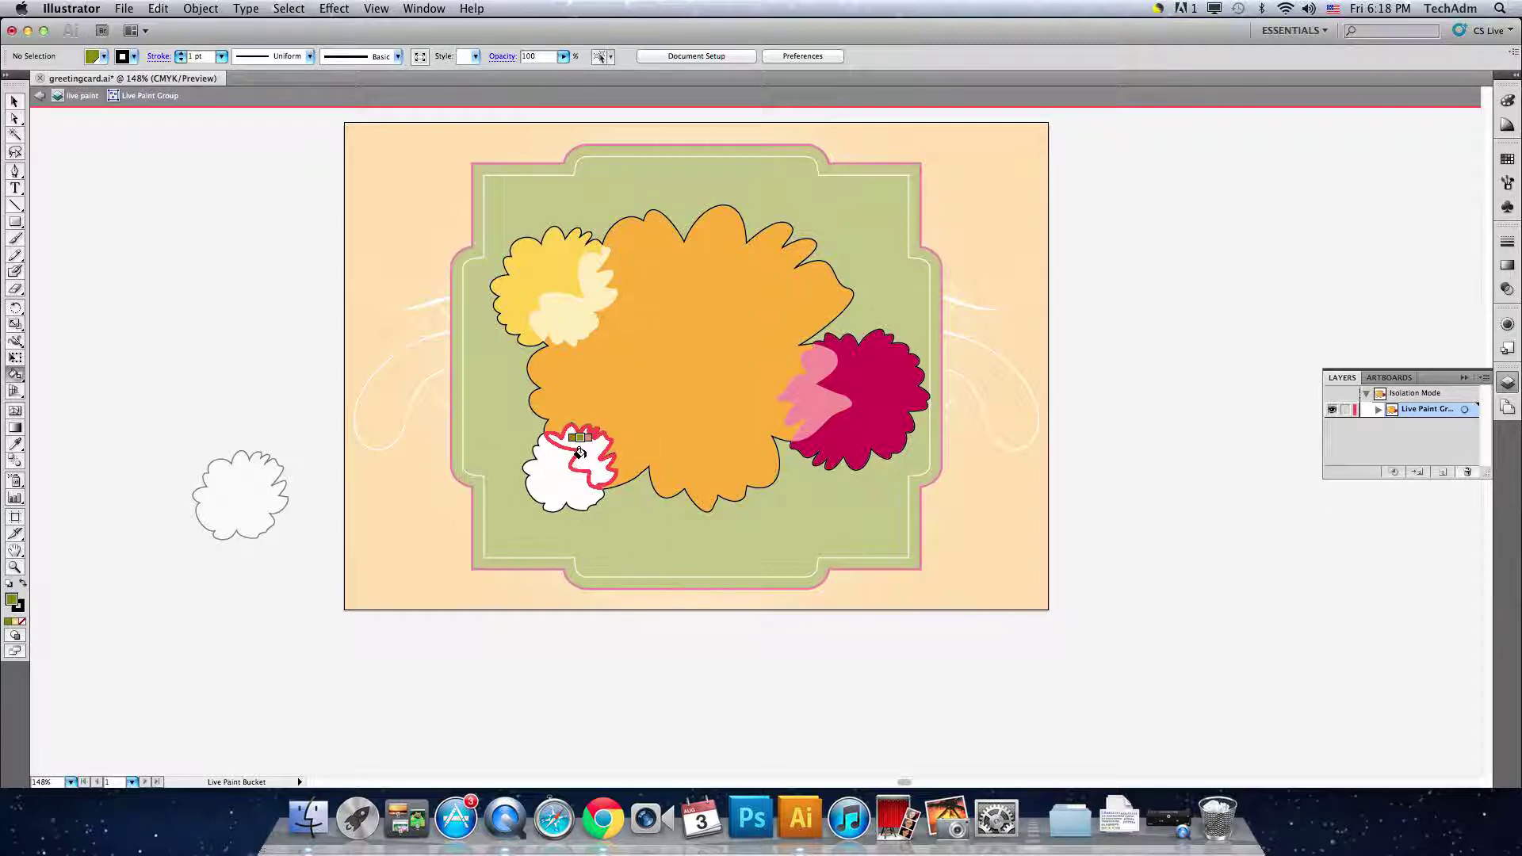
pyautogui.click(580, 452)
pyautogui.click(553, 479)
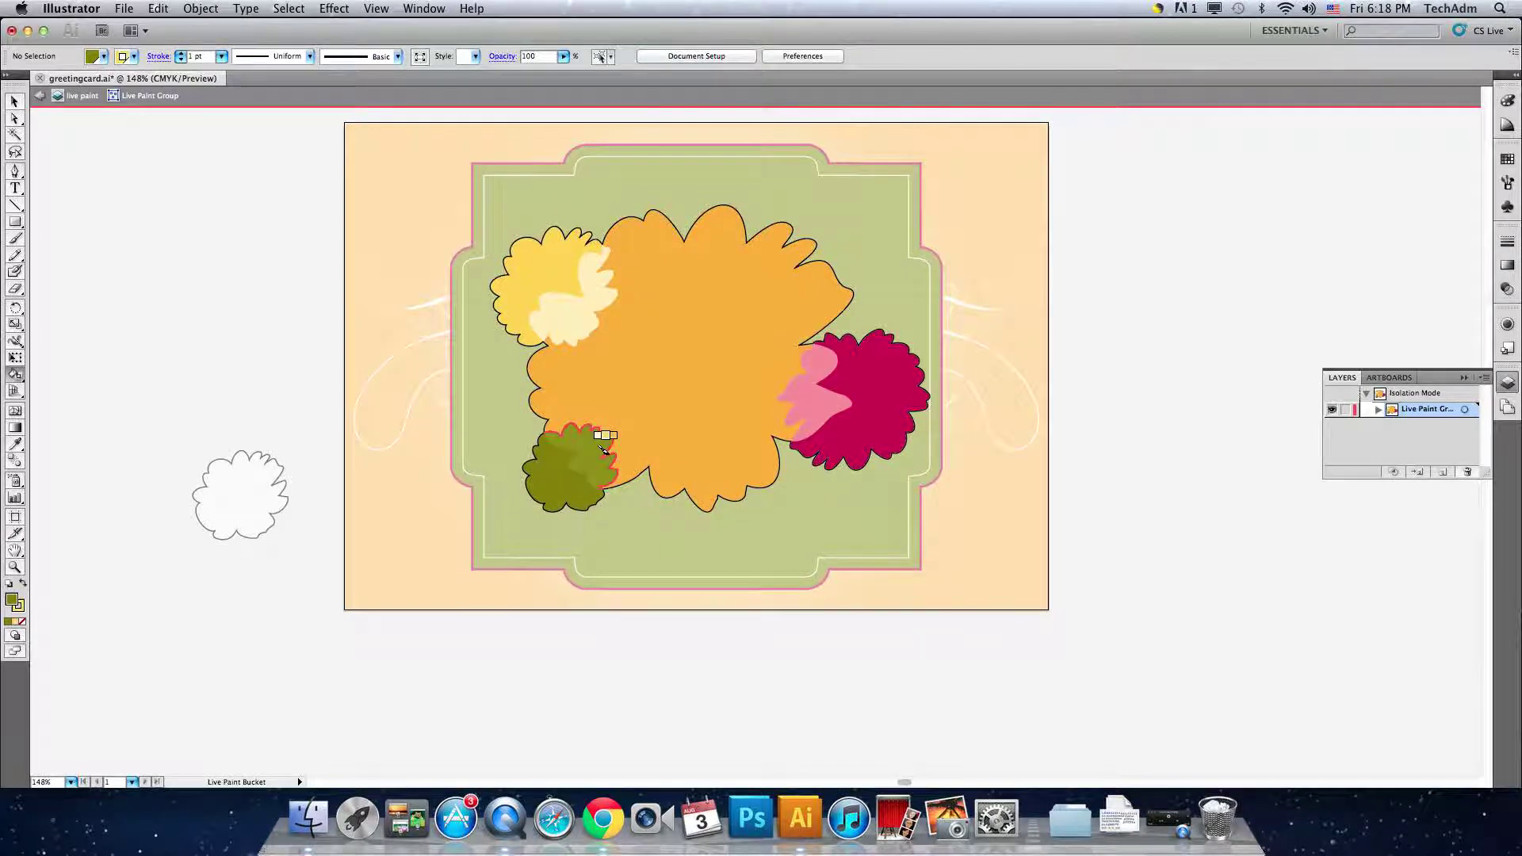
pyautogui.press('/')
pyautogui.click(602, 449)
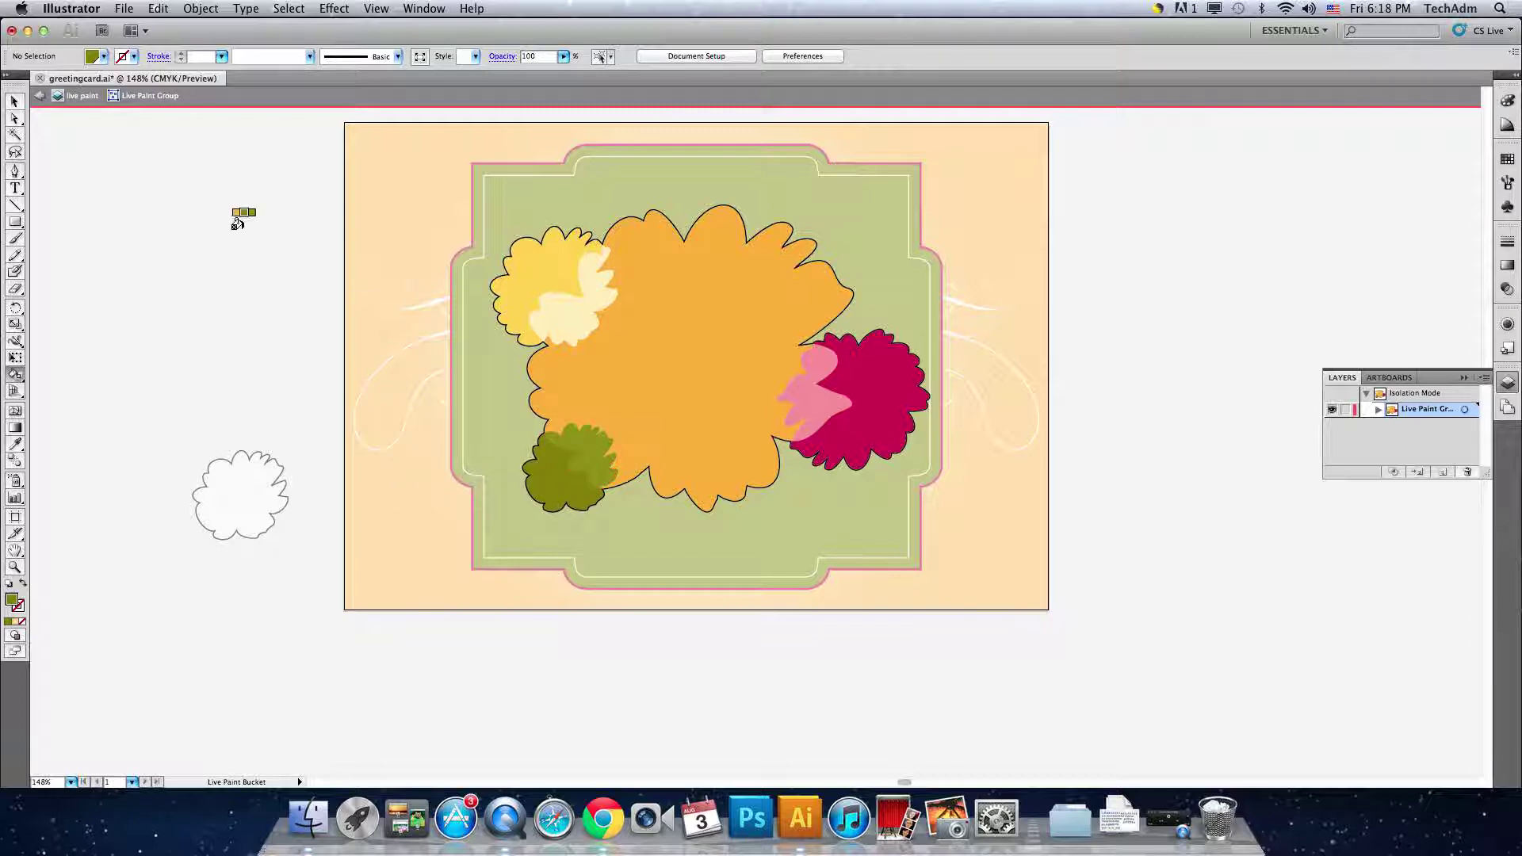
# Move the green flower slightly down and to the left within the Live Paint group.
pyautogui.click(15, 103)
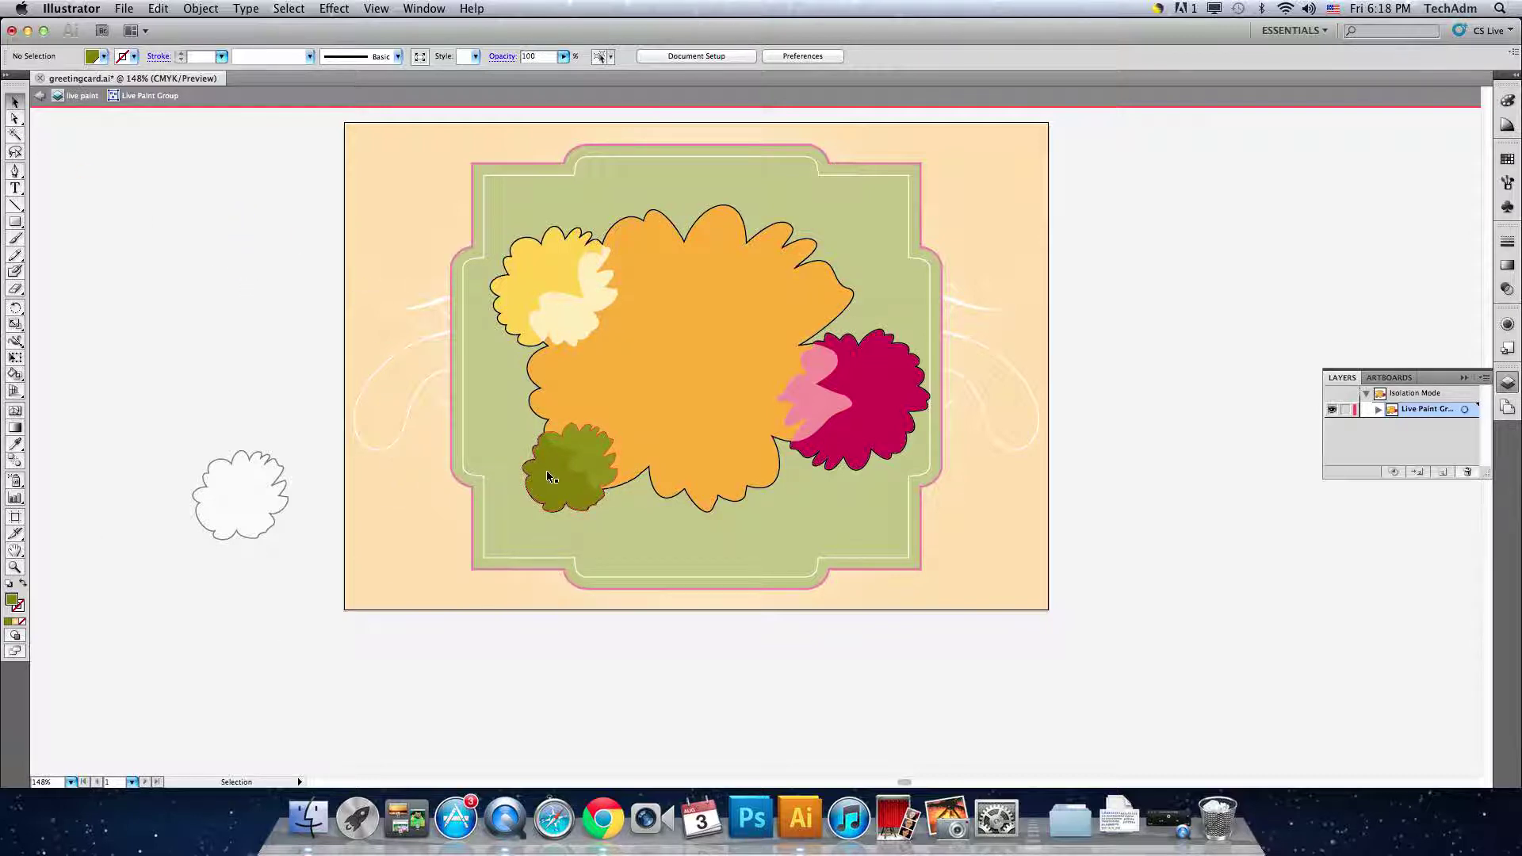
pyautogui.moveTo(553, 478); pyautogui.dragTo(554, 490)
# Reshape the large flower's edge inside the yellow flower by moving its inner anchor point slightly up and left with Direct Selection.
pyautogui.click(15, 119)
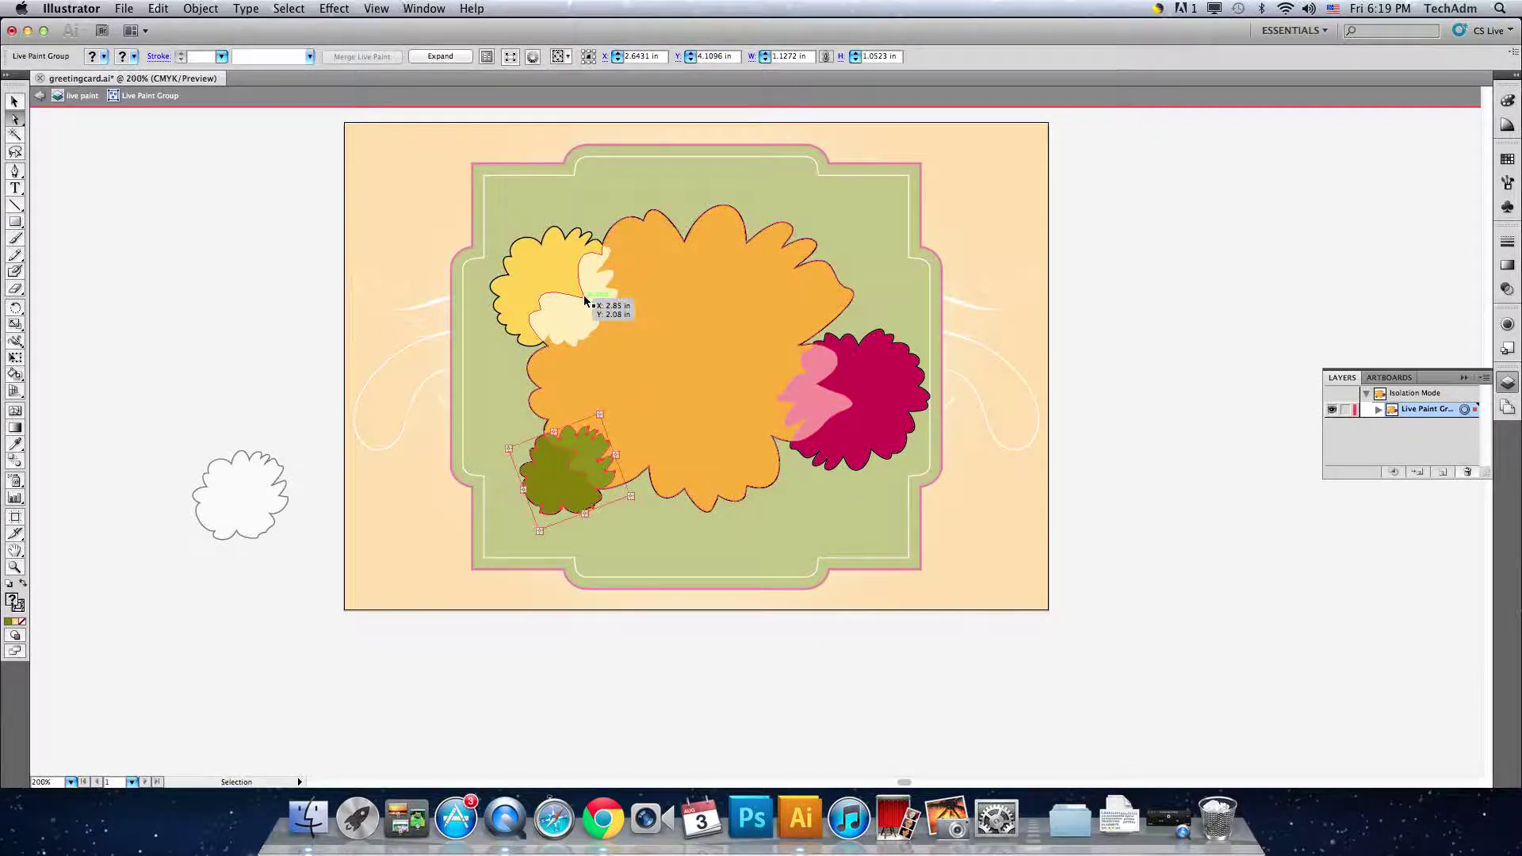
pyautogui.press('super+equal')
pyautogui.press('super+equal')
pyautogui.press('super+equal')
pyautogui.press('space')
pyautogui.moveTo(550, 261); pyautogui.dragTo(677, 523)
pyautogui.click(544, 414)
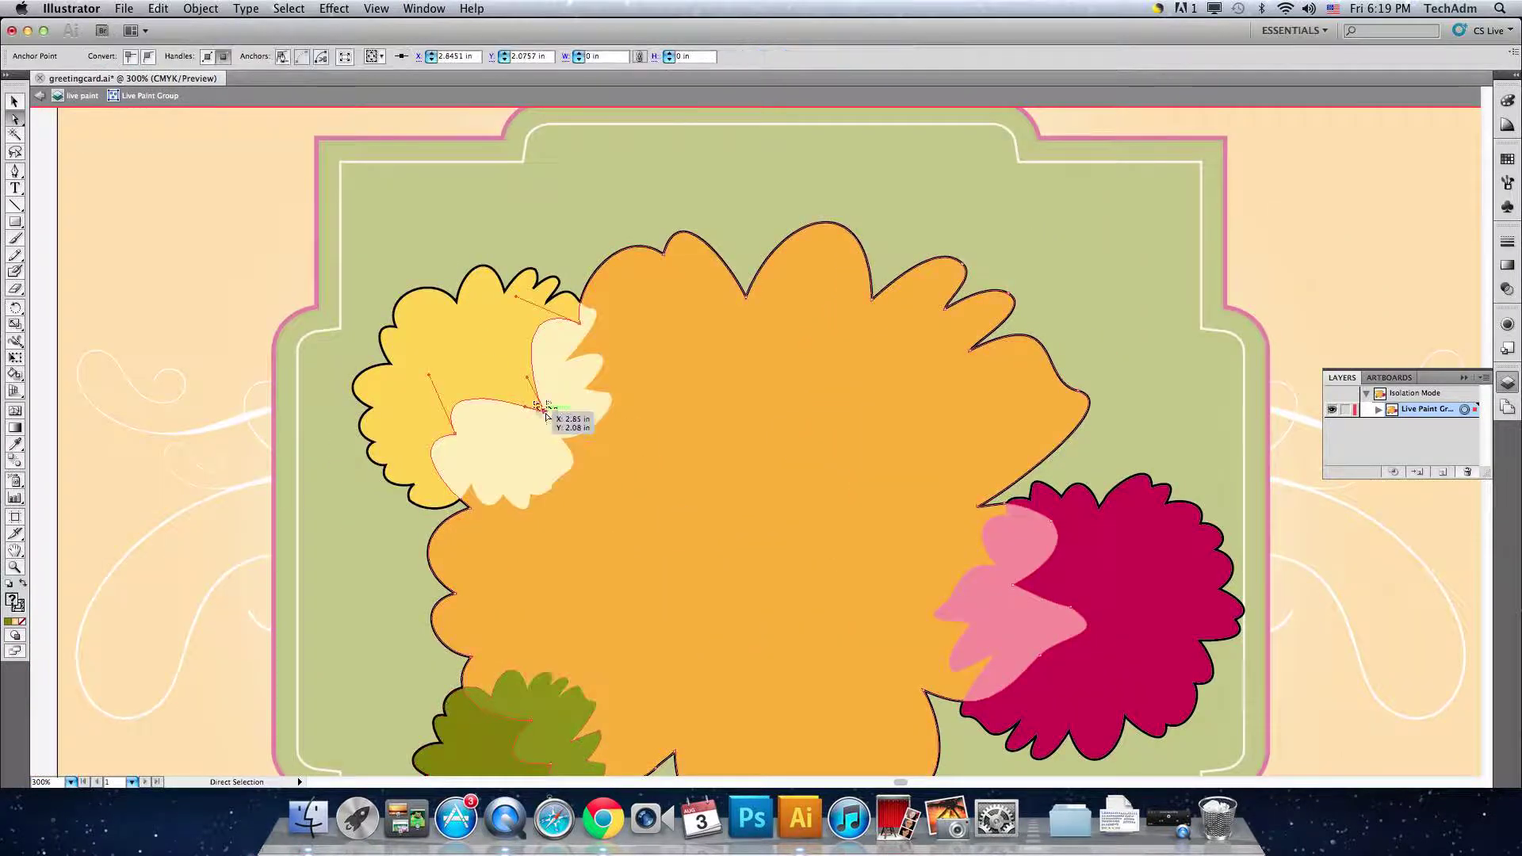
pyautogui.moveTo(543, 414)
pyautogui.mouseDown()
pyautogui.moveTo(527, 399)
pyautogui.moveTo(539, 407)
pyautogui.mouseUp()
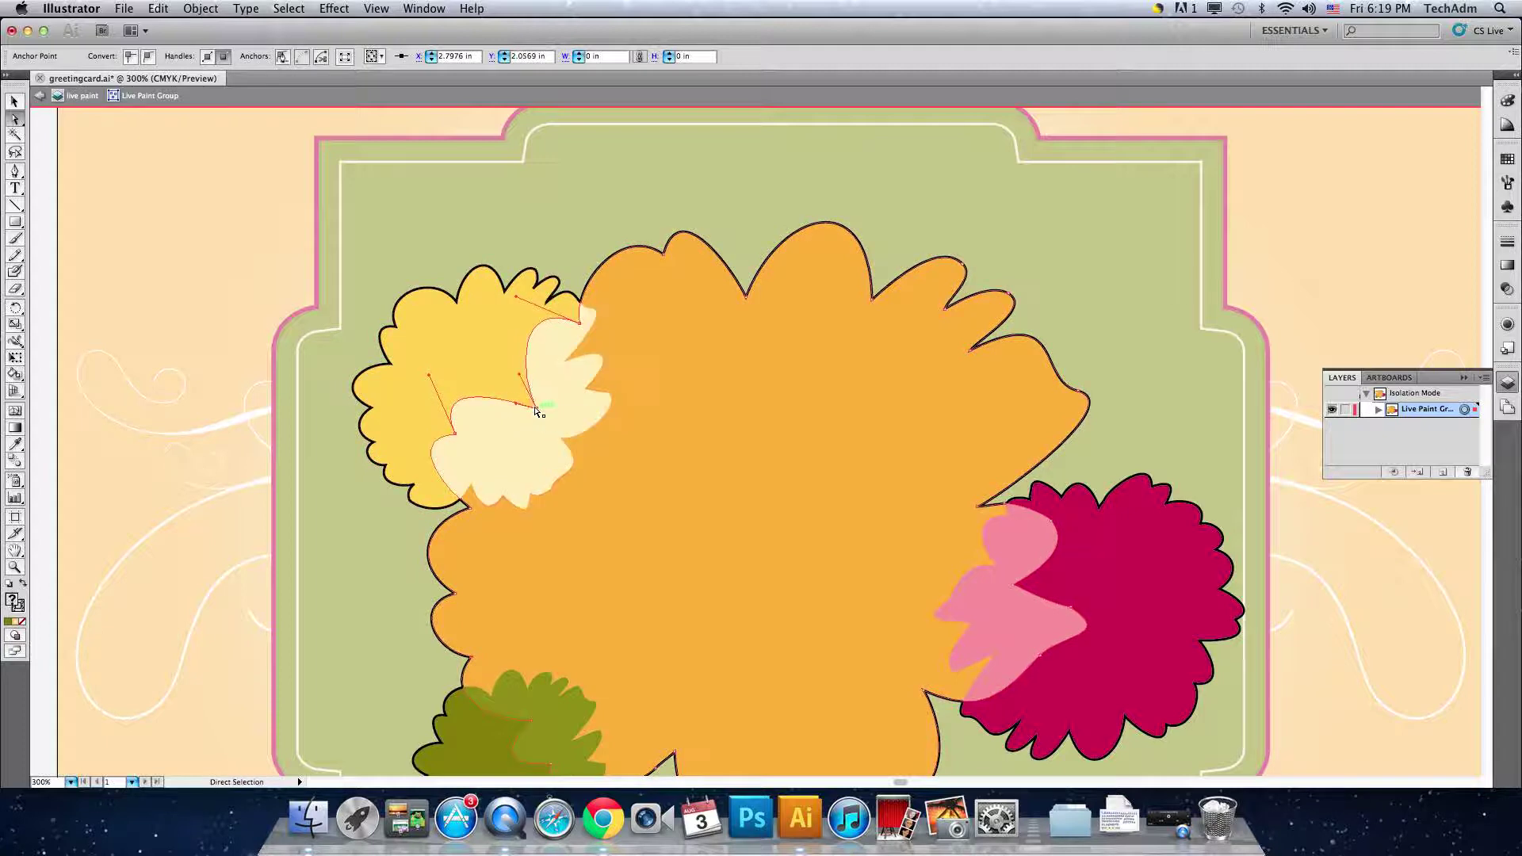
# Exit isolation mode and briefly show the text layer to preview the complete card, hiding the layer again.
pyautogui.press('super+minus')
pyautogui.press('super+minus')
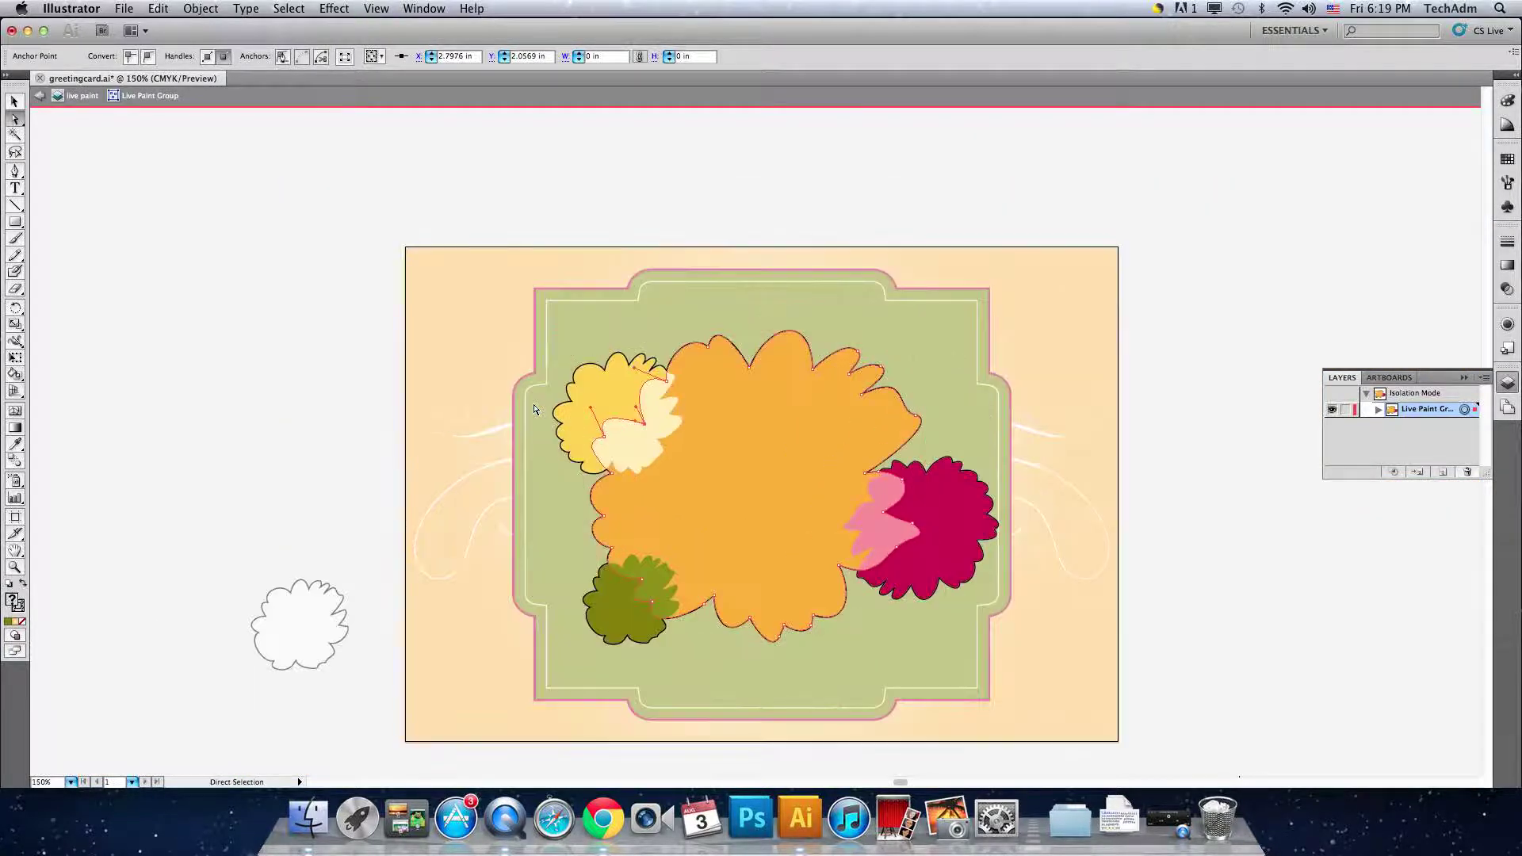
pyautogui.click(12, 101)
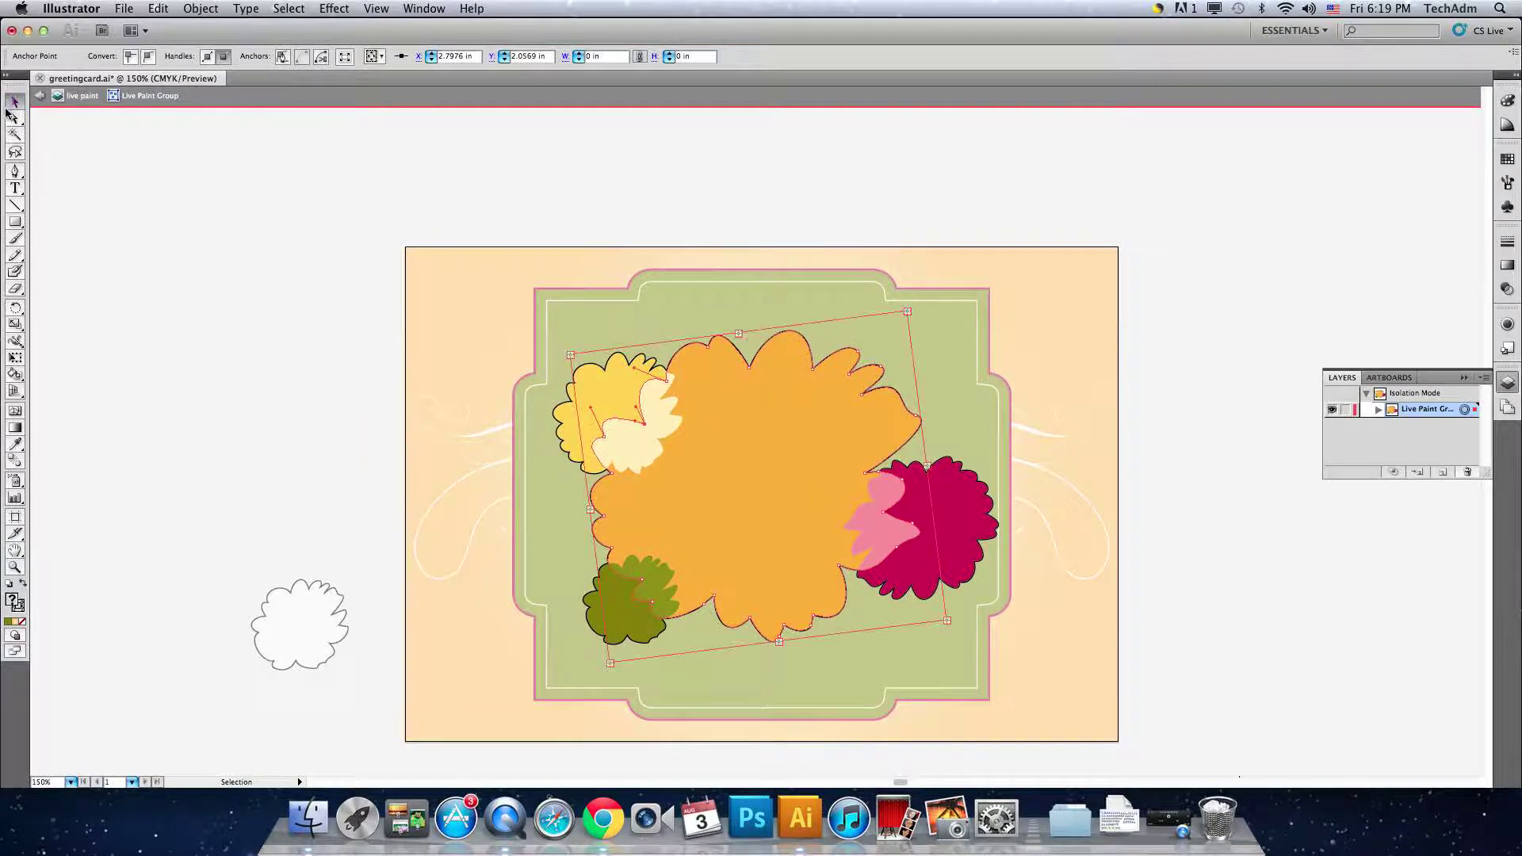
pyautogui.click(41, 96)
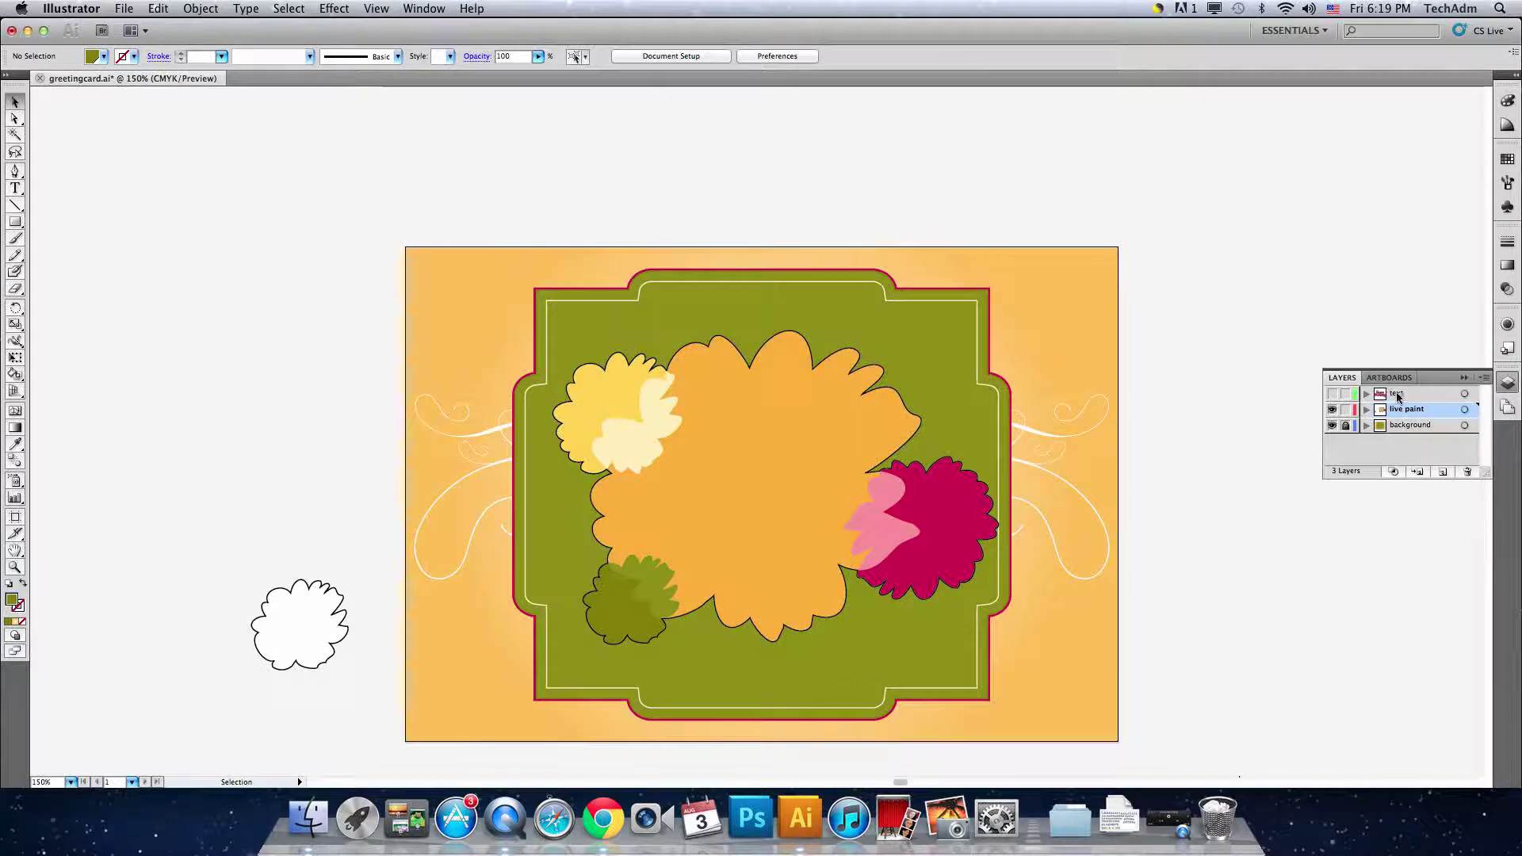
pyautogui.click(1332, 394)
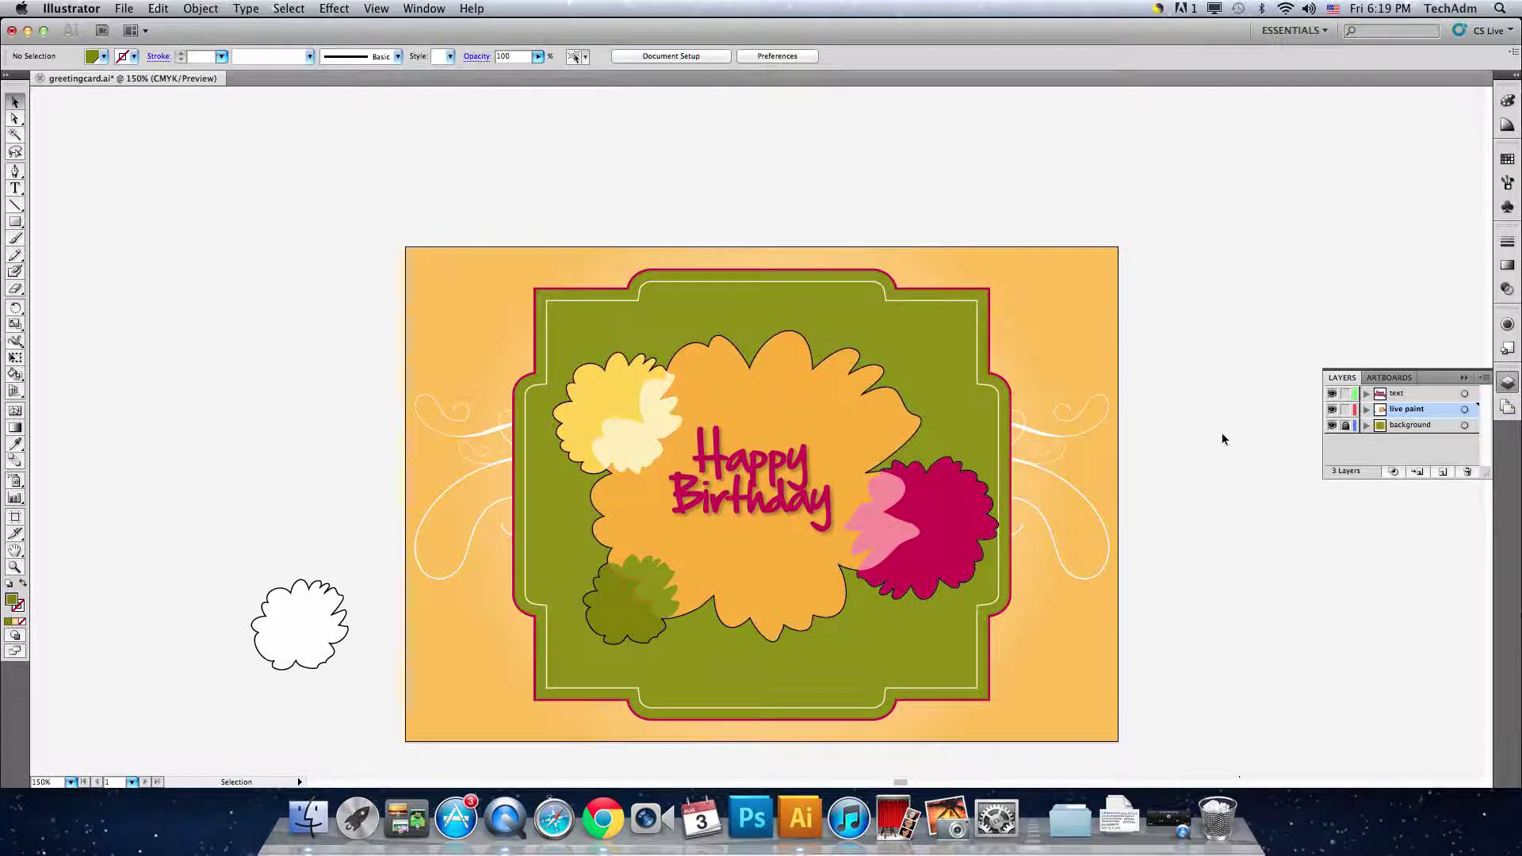
pyautogui.click(1331, 394)
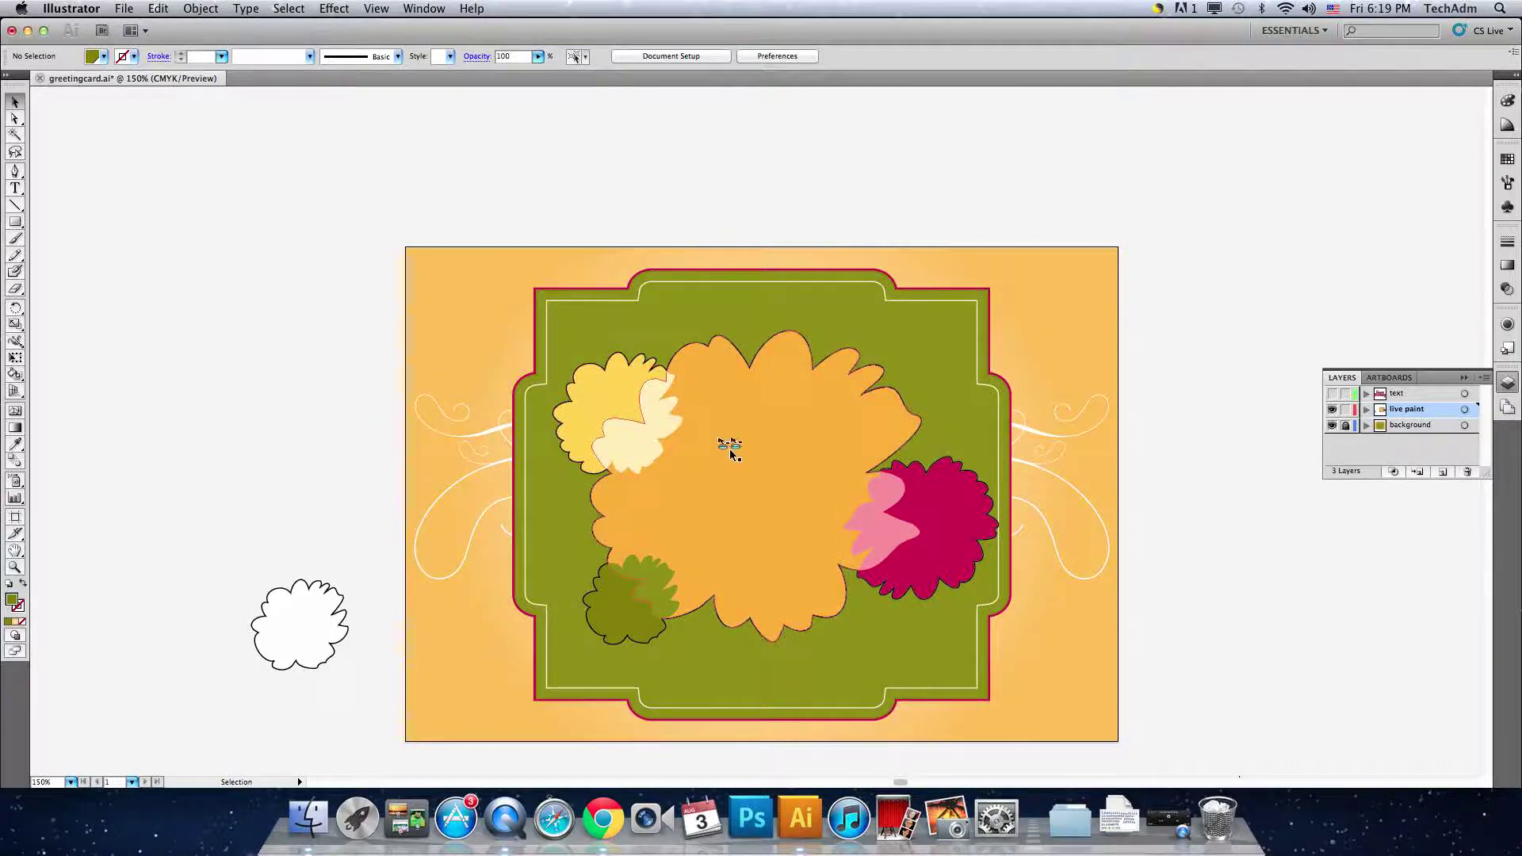
# Isolate the Live Paint group and draw a horizontal 1 pt white line about 2.6 in long from the yellow flower across the large flower.
pyautogui.click(729, 448)
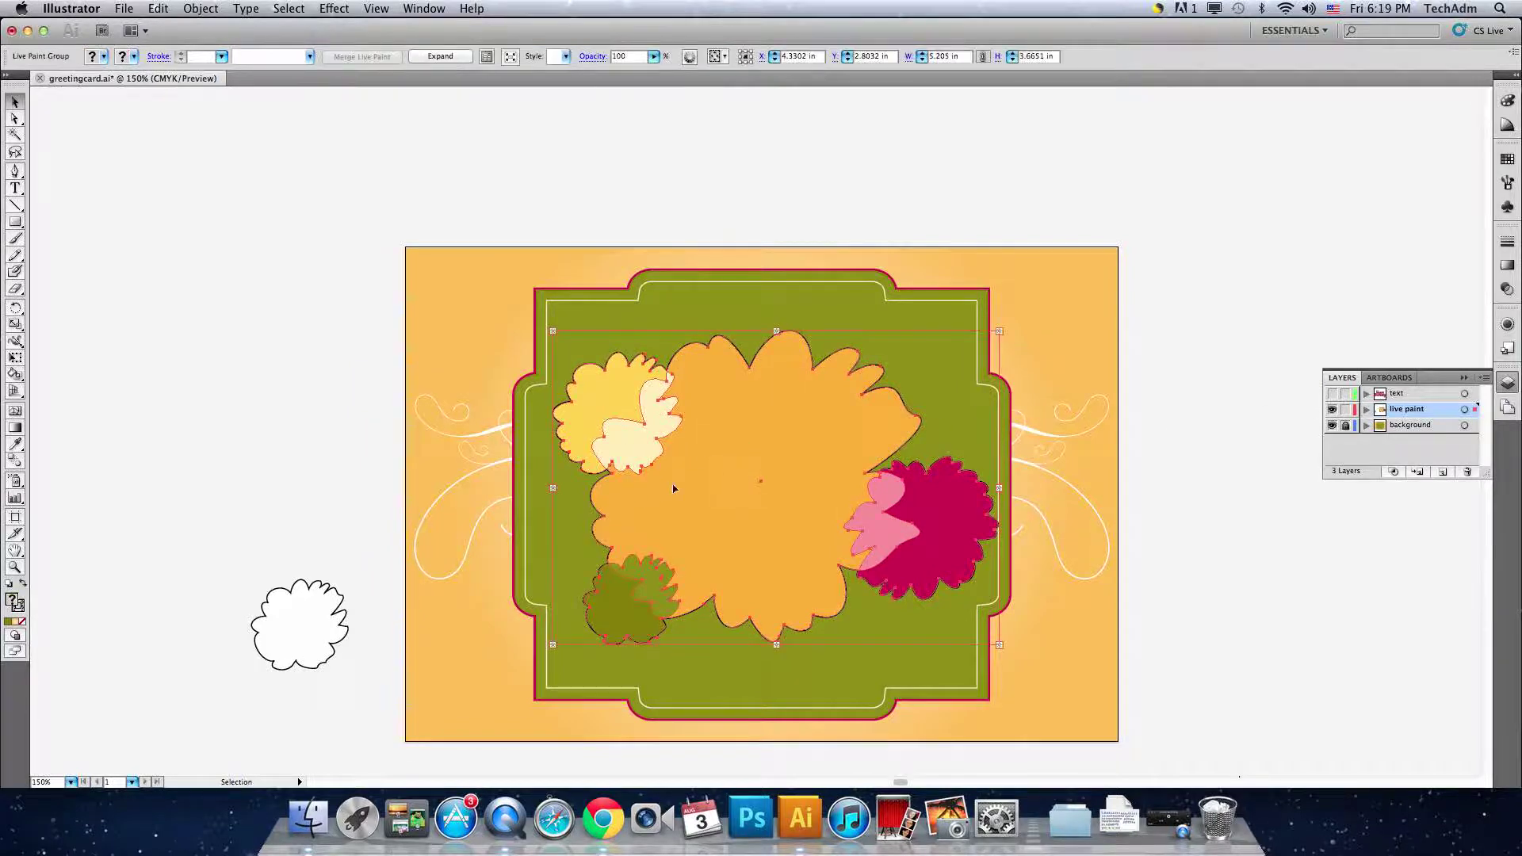
pyautogui.doubleClick(735, 481)
pyautogui.click(15, 205)
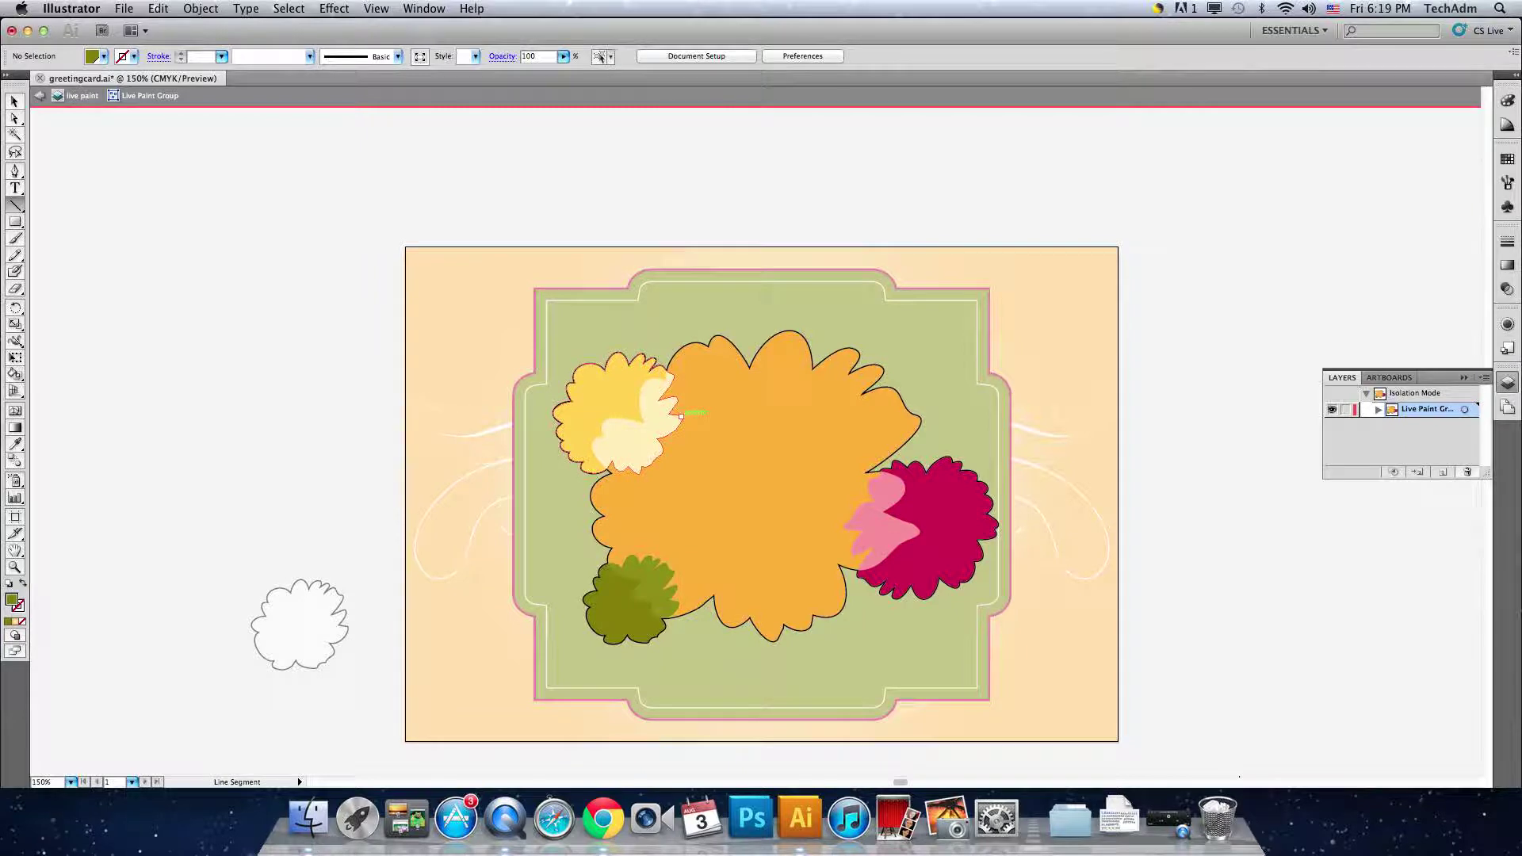
pyautogui.click(128, 57)
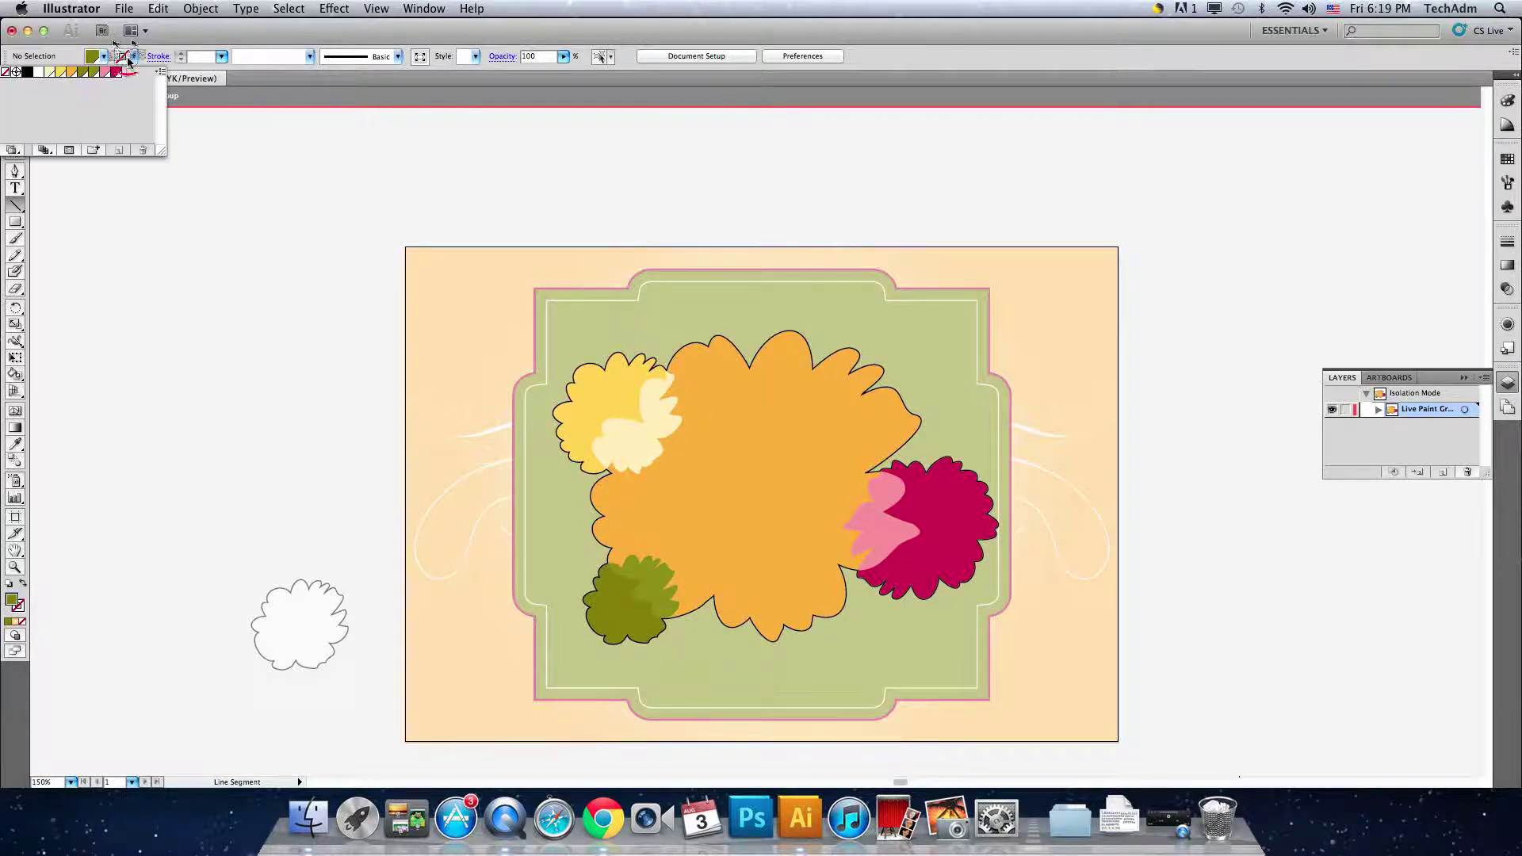
pyautogui.click(40, 72)
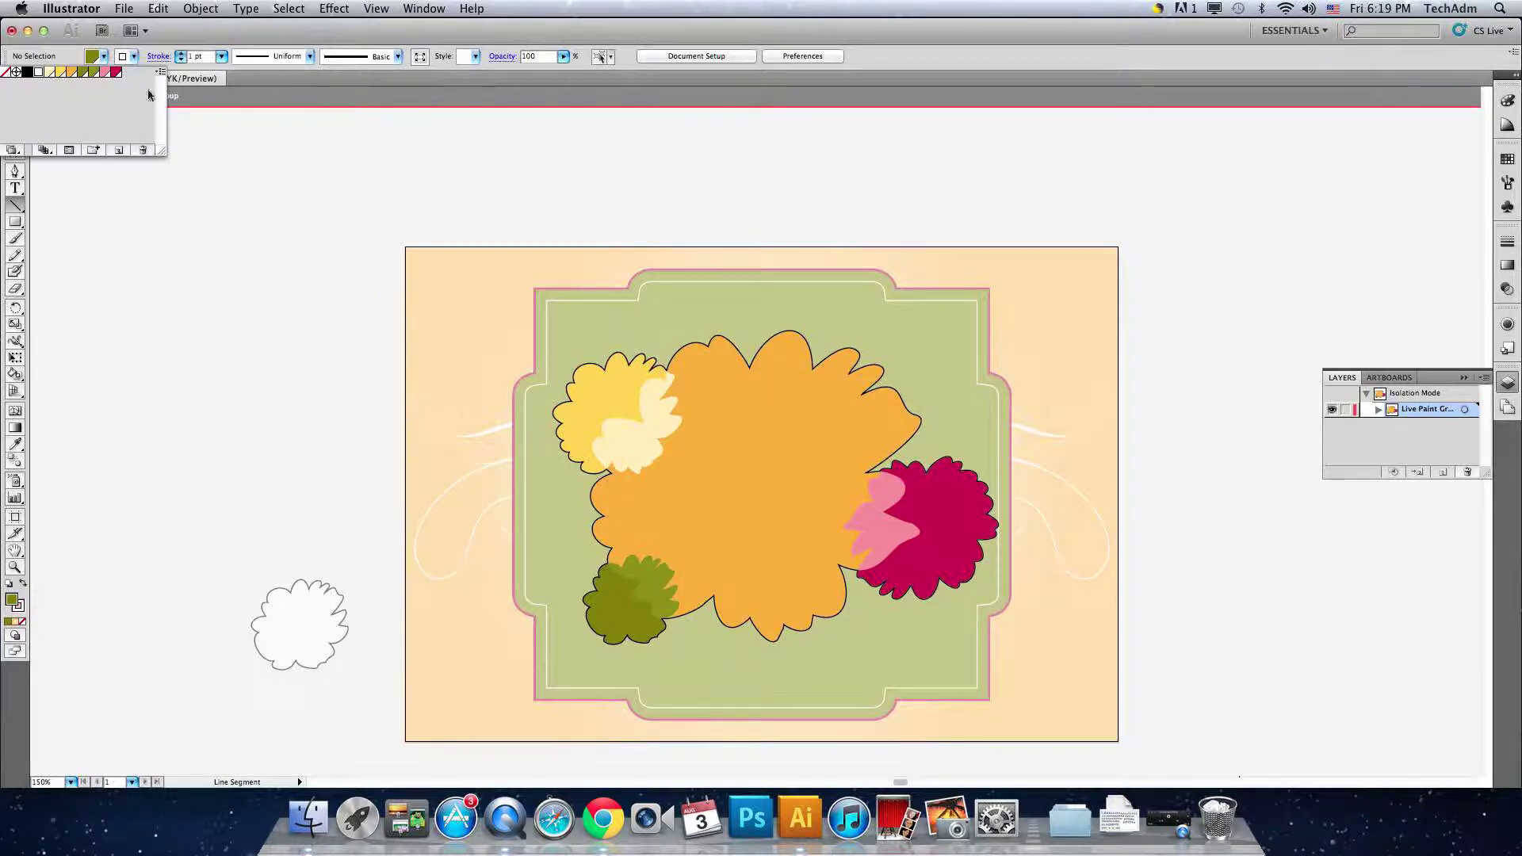
pyautogui.click(134, 64)
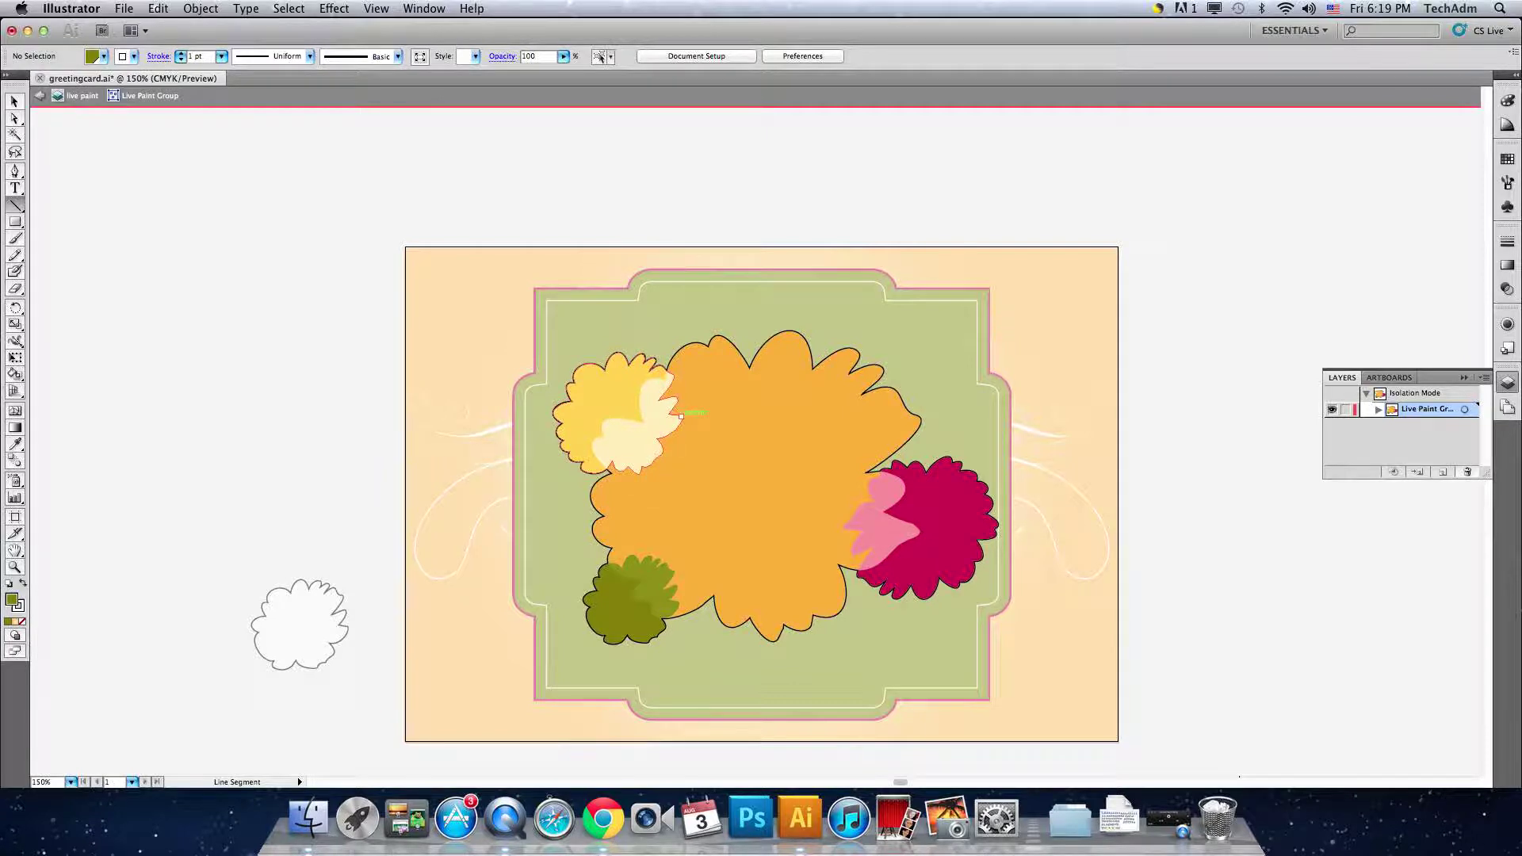
pyautogui.moveTo(680, 415); pyautogui.dragTo(903, 416)
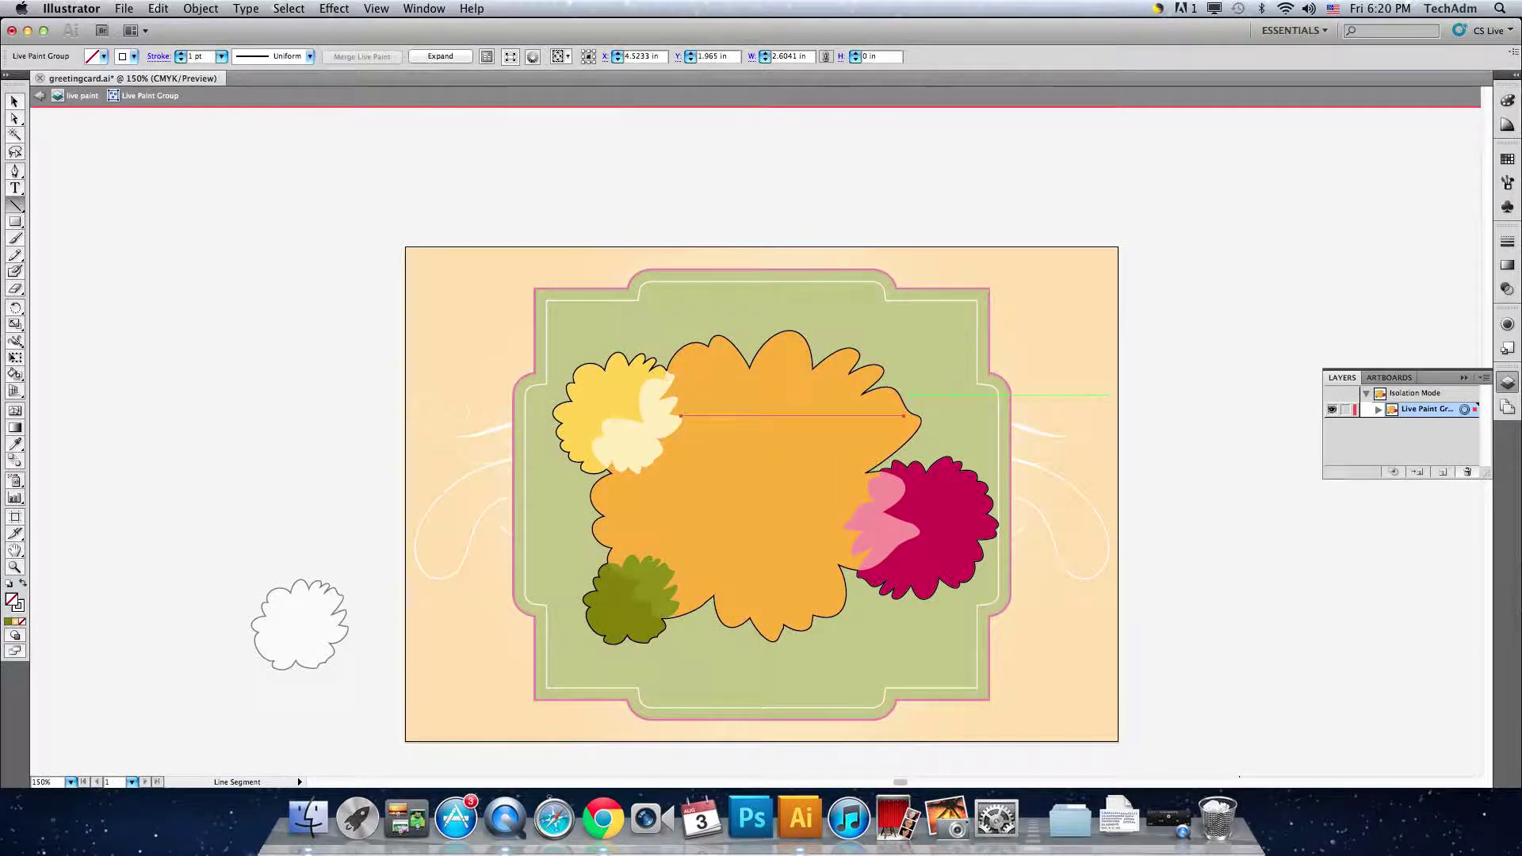
# Draw a second horizontal white line about 1.98 in long across the large flower's lower part, from the green flower to the opposite edge.
pyautogui.press('super+equal')
pyautogui.press('super+equal')
pyautogui.press('super+equal')
pyautogui.press('super+equal')
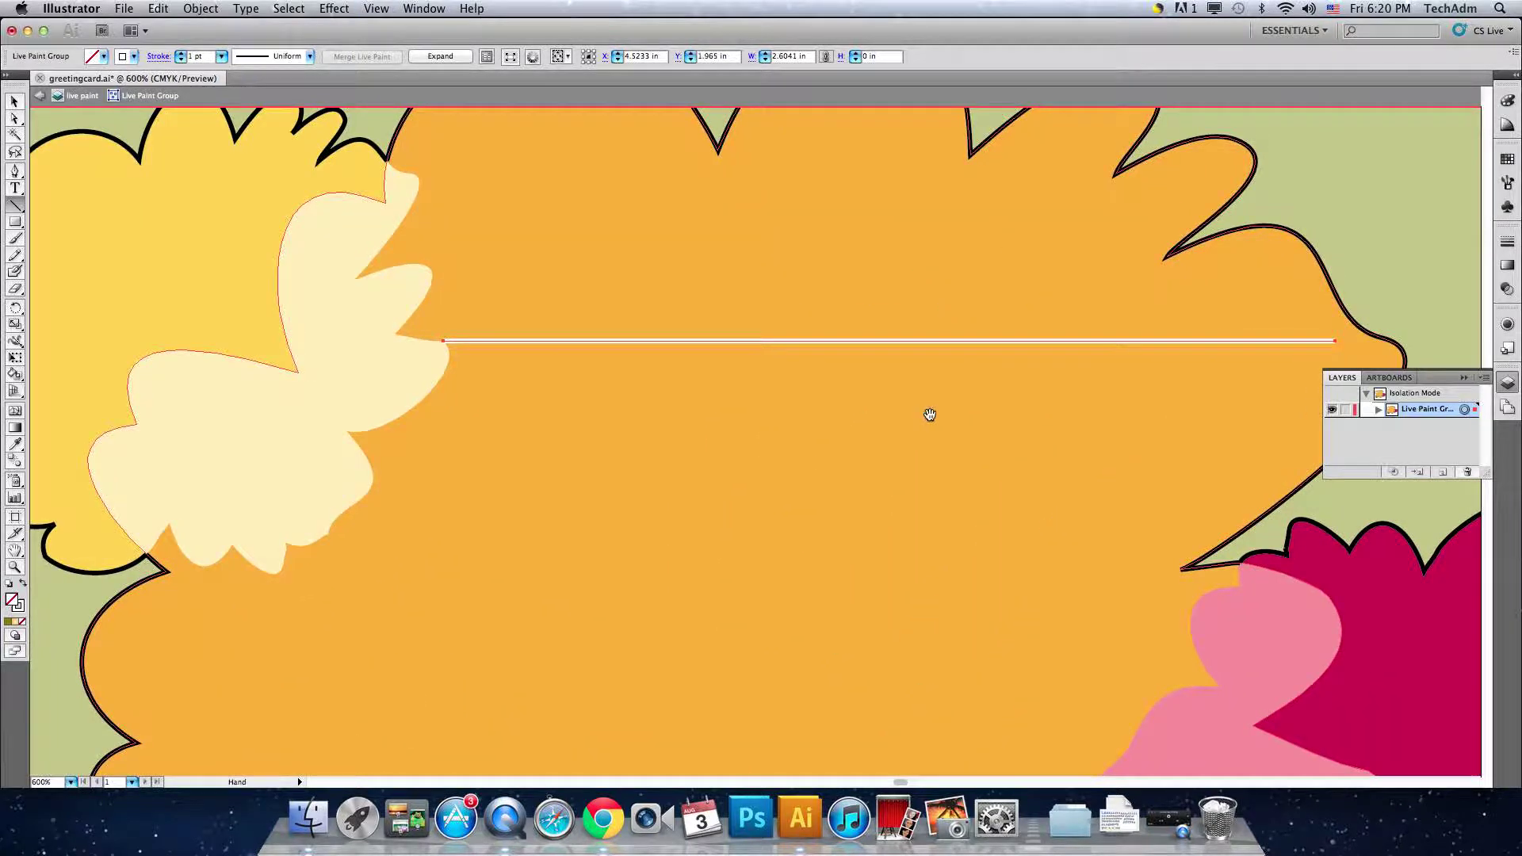
pyautogui.moveTo(890, 462); pyautogui.dragTo(842, 285)
pyautogui.moveTo(829, 469); pyautogui.dragTo(803, 265)
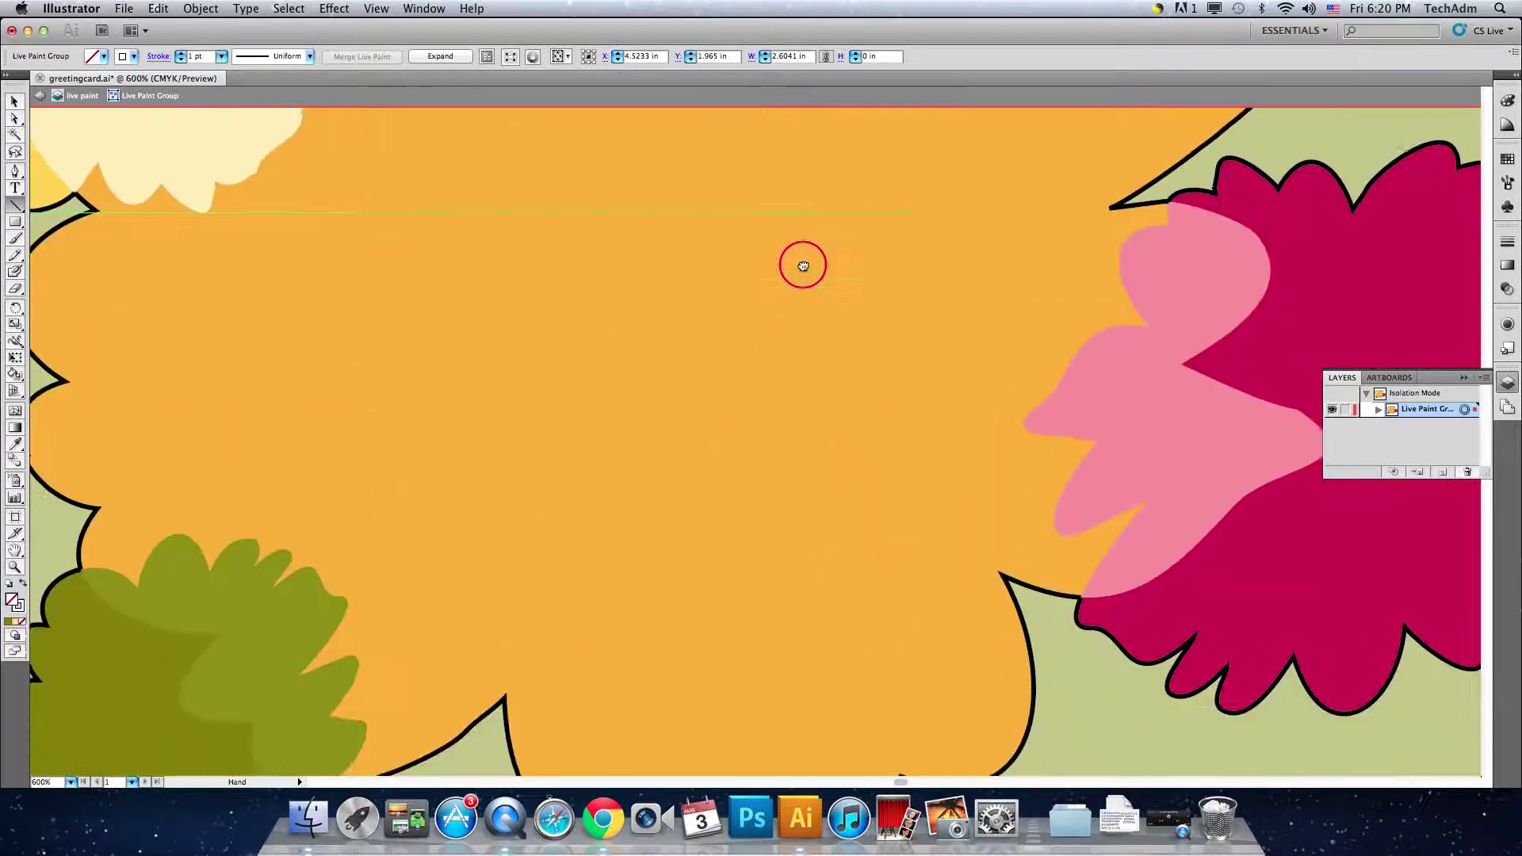
pyautogui.press('super+shift+a')
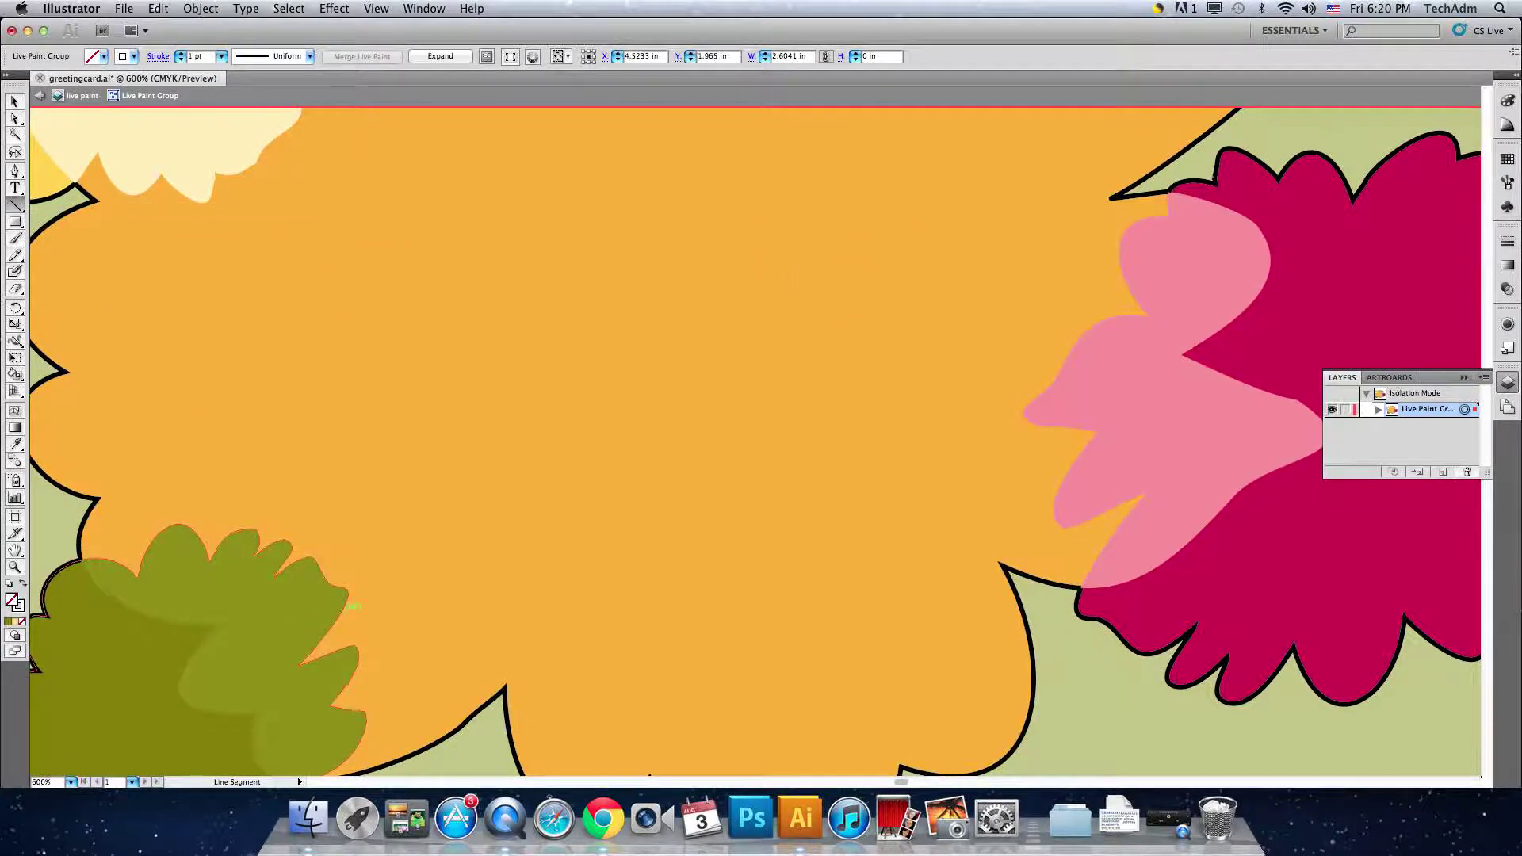
pyautogui.moveTo(343, 608); pyautogui.dragTo(1020, 609)
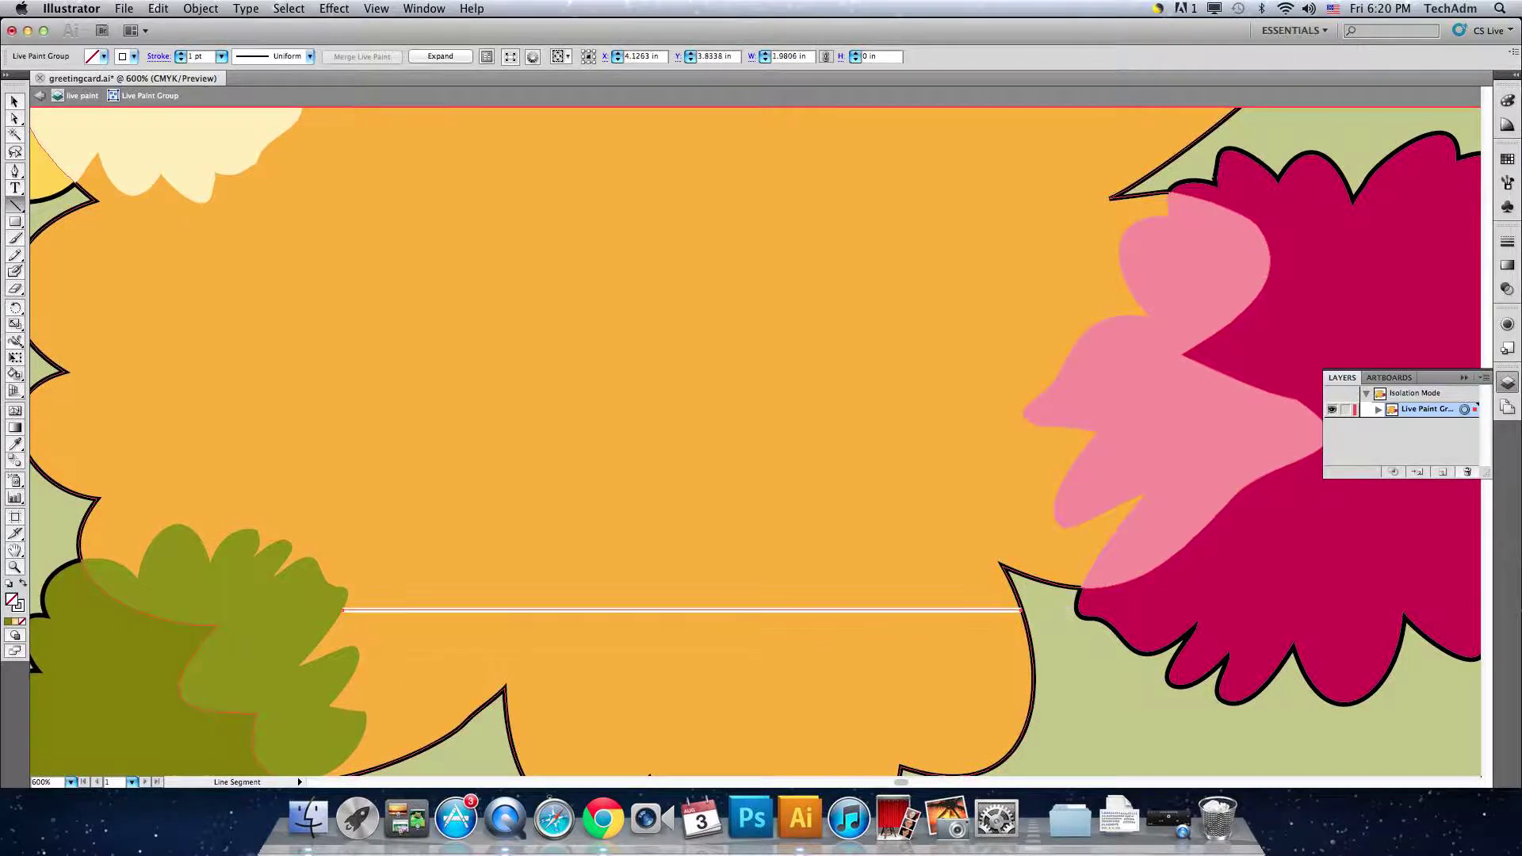
# Try to fill the large flower's middle area between the two lines with white using the Live Paint Bucket, and undo the fill.
pyautogui.press('super+minus')
pyautogui.press('super+minus')
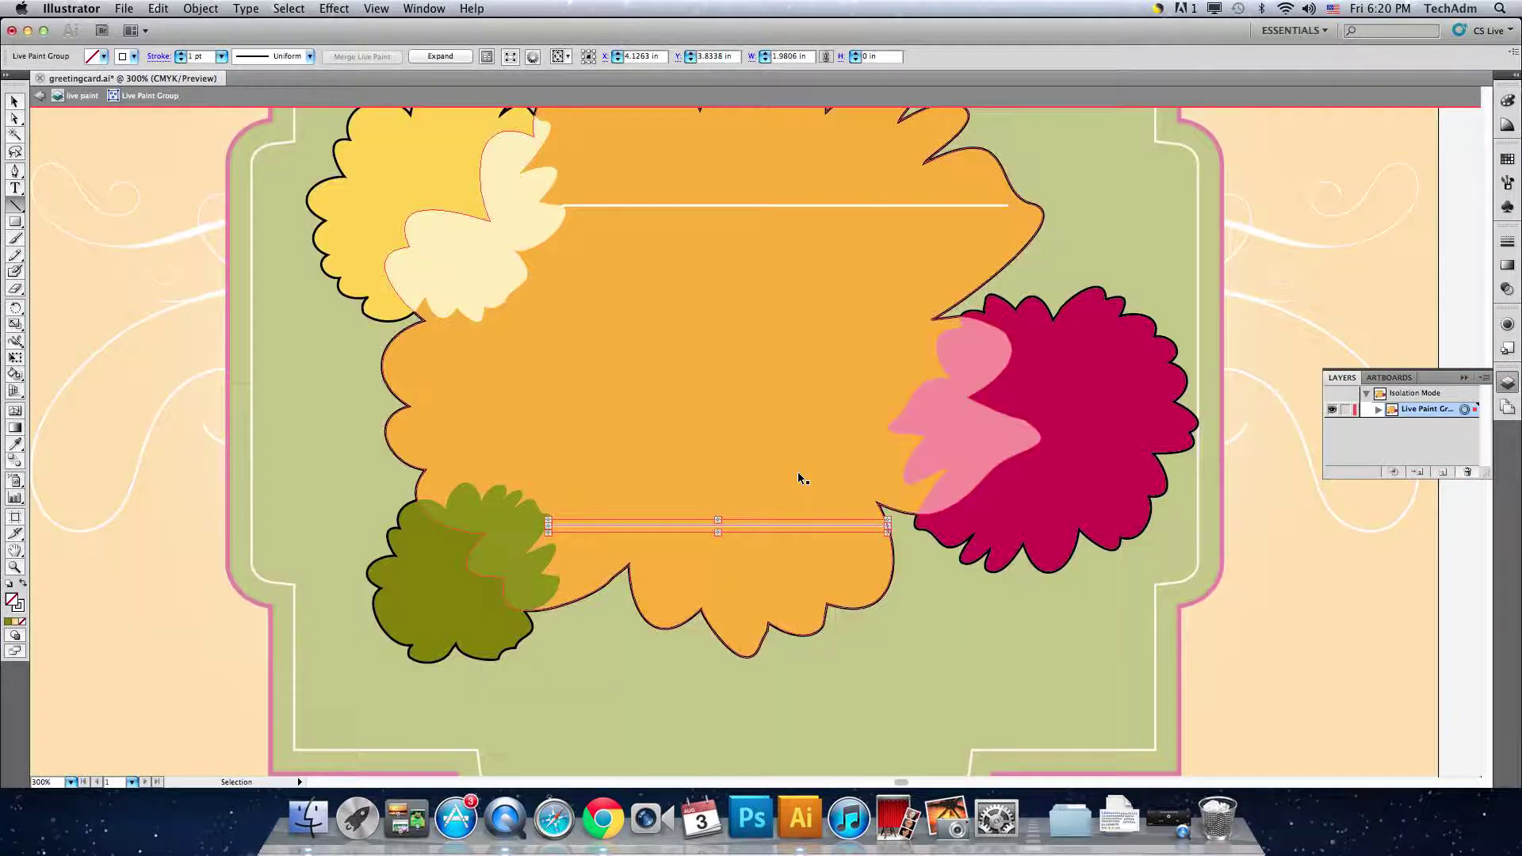
pyautogui.click(13, 374)
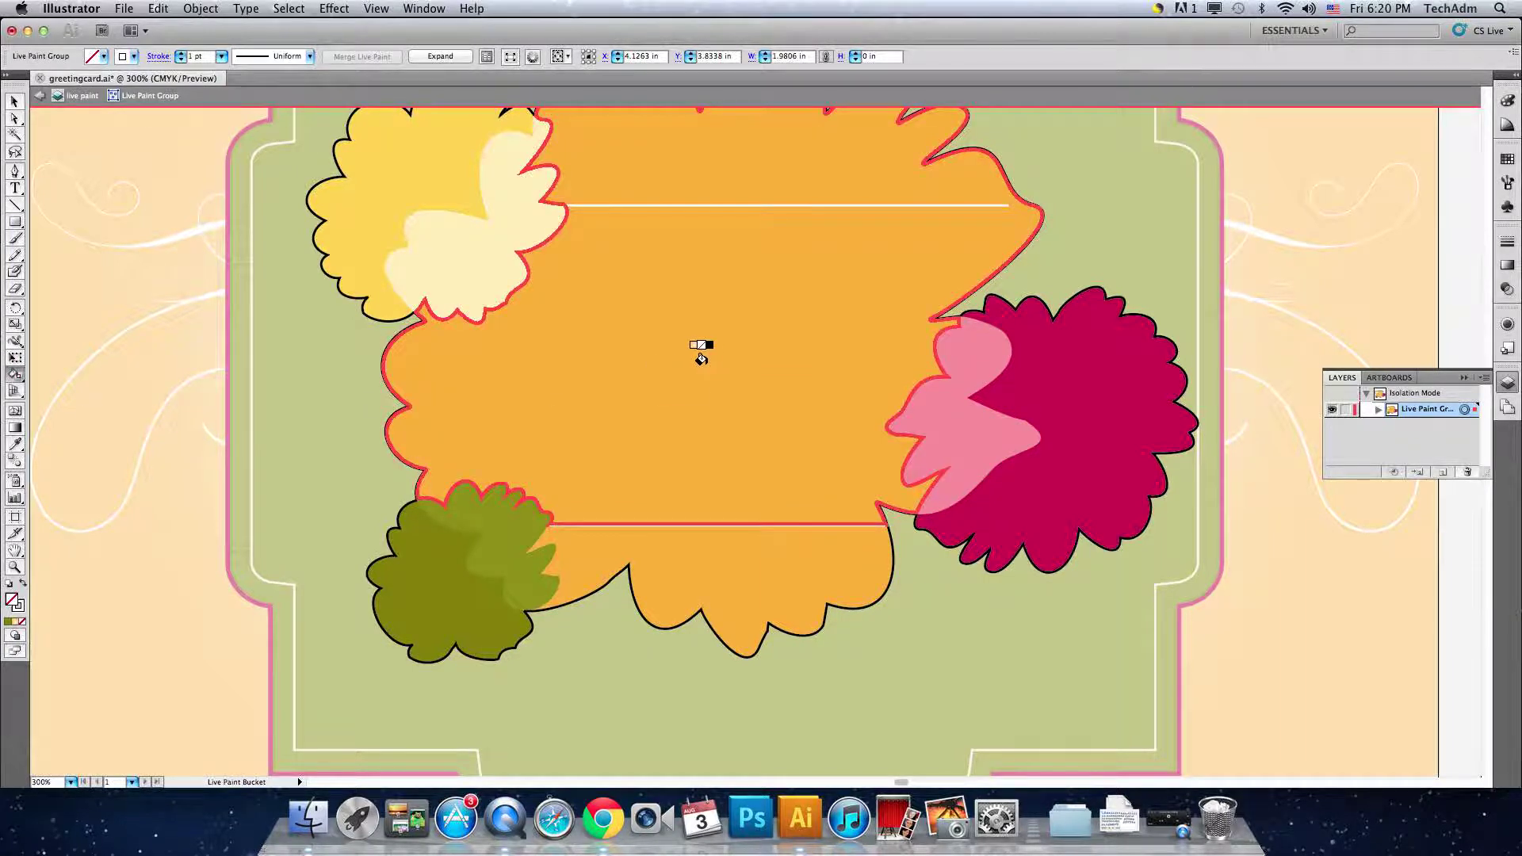
pyautogui.press('super+minus')
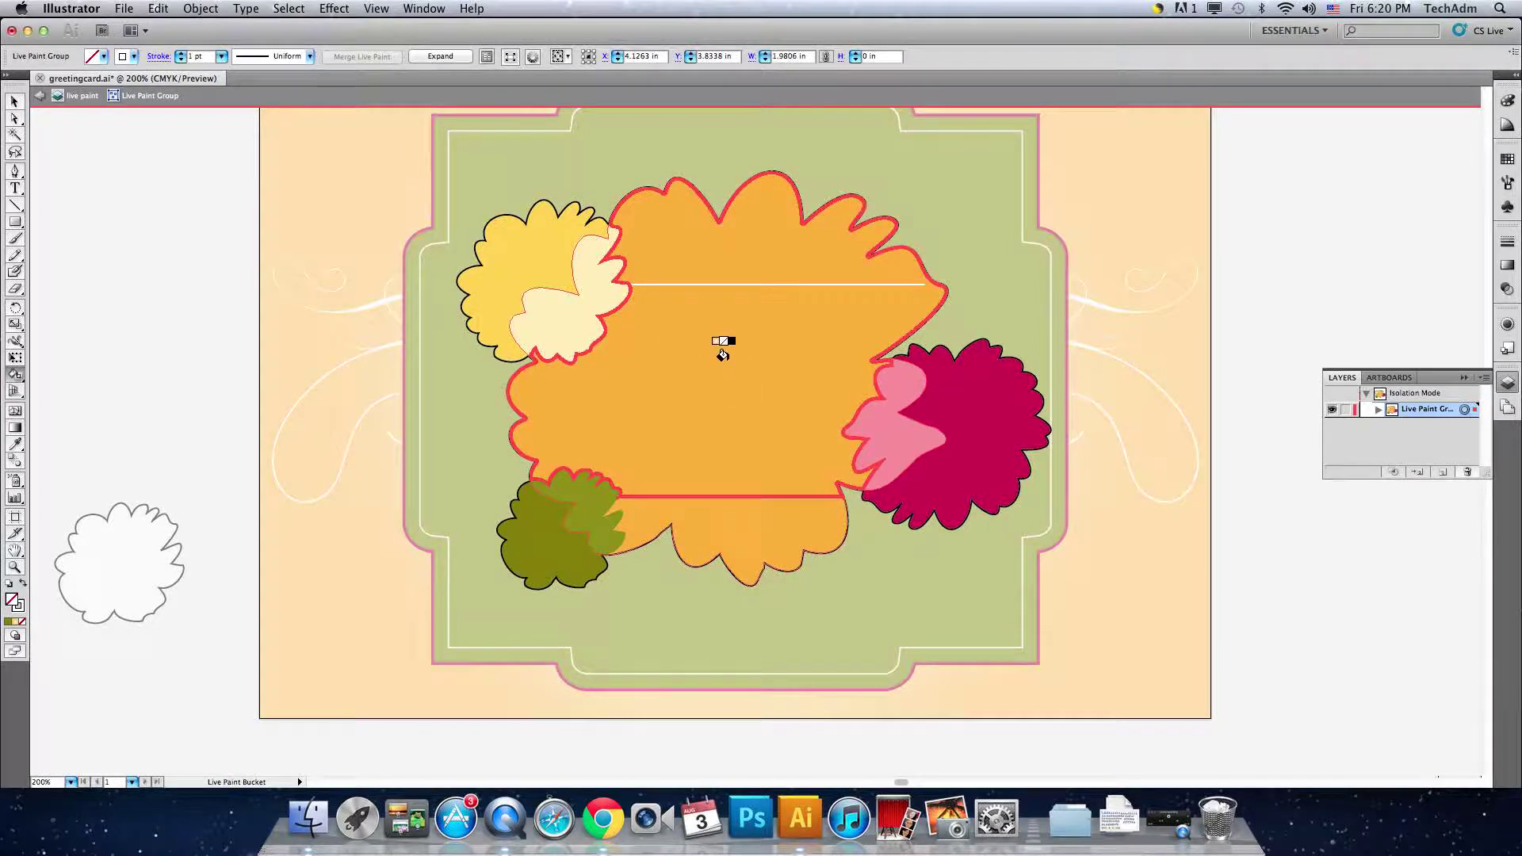
pyautogui.press('Left')
pyautogui.click(719, 356)
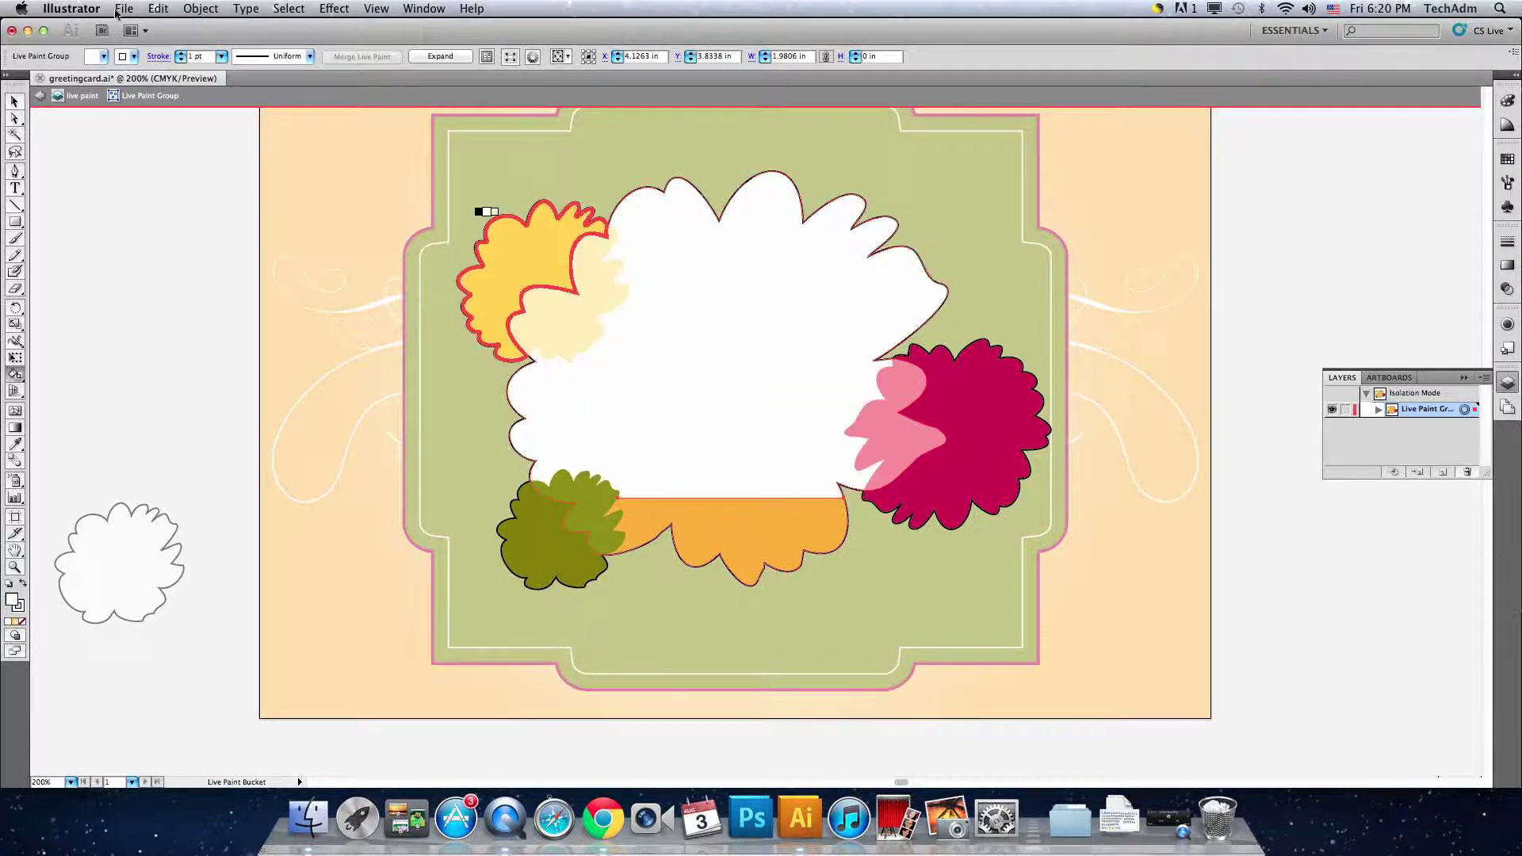
pyautogui.click(158, 8)
pyautogui.click(167, 32)
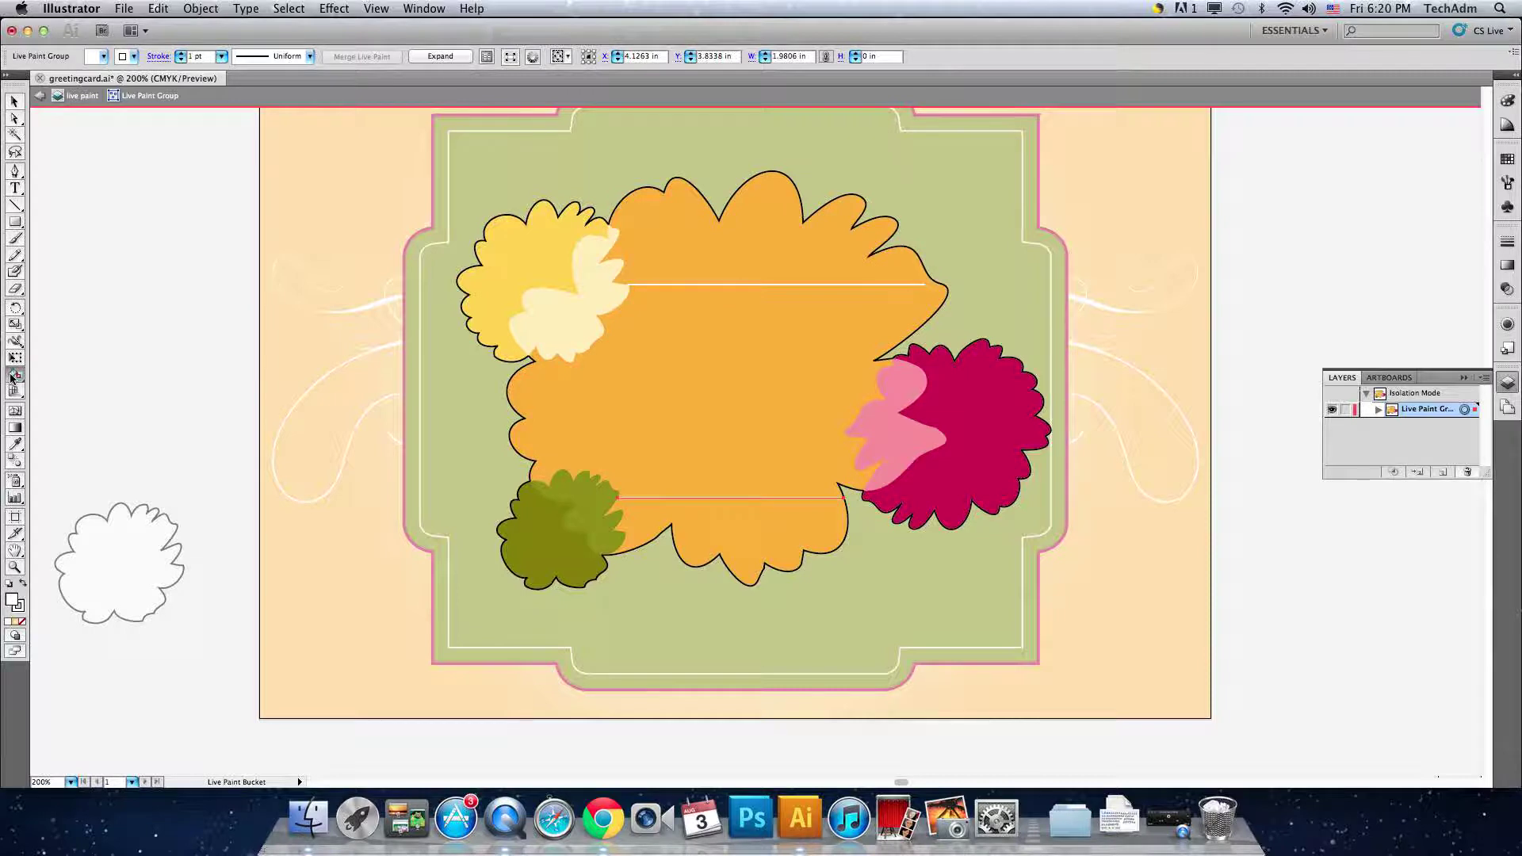
# Set the Live Paint gap options so that paint stops at Medium Gaps.
pyautogui.click(212, 10)
pyautogui.moveTo(231, 387)
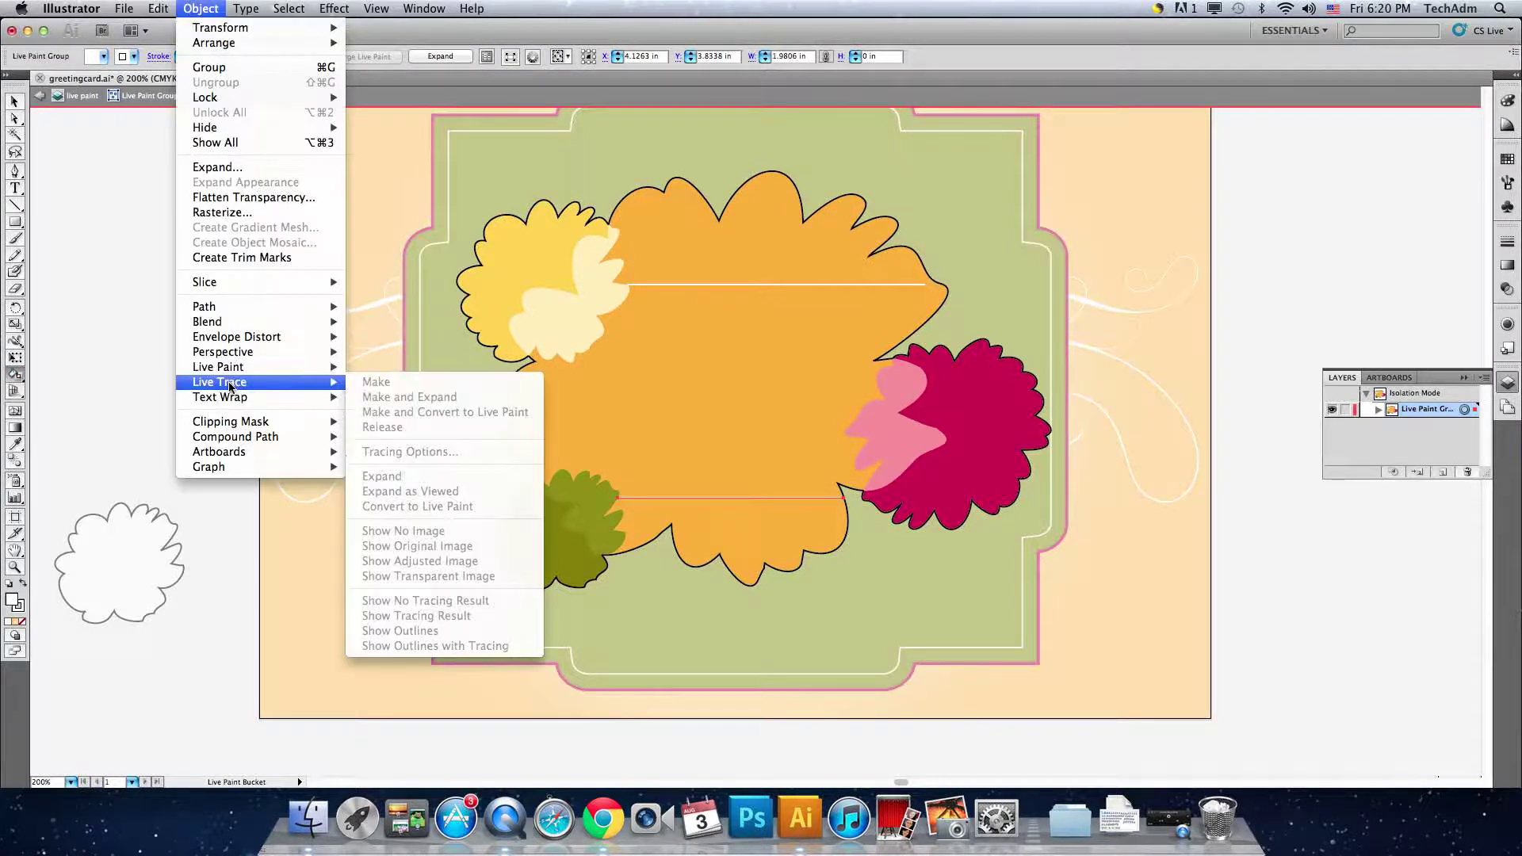
pyautogui.click(381, 421)
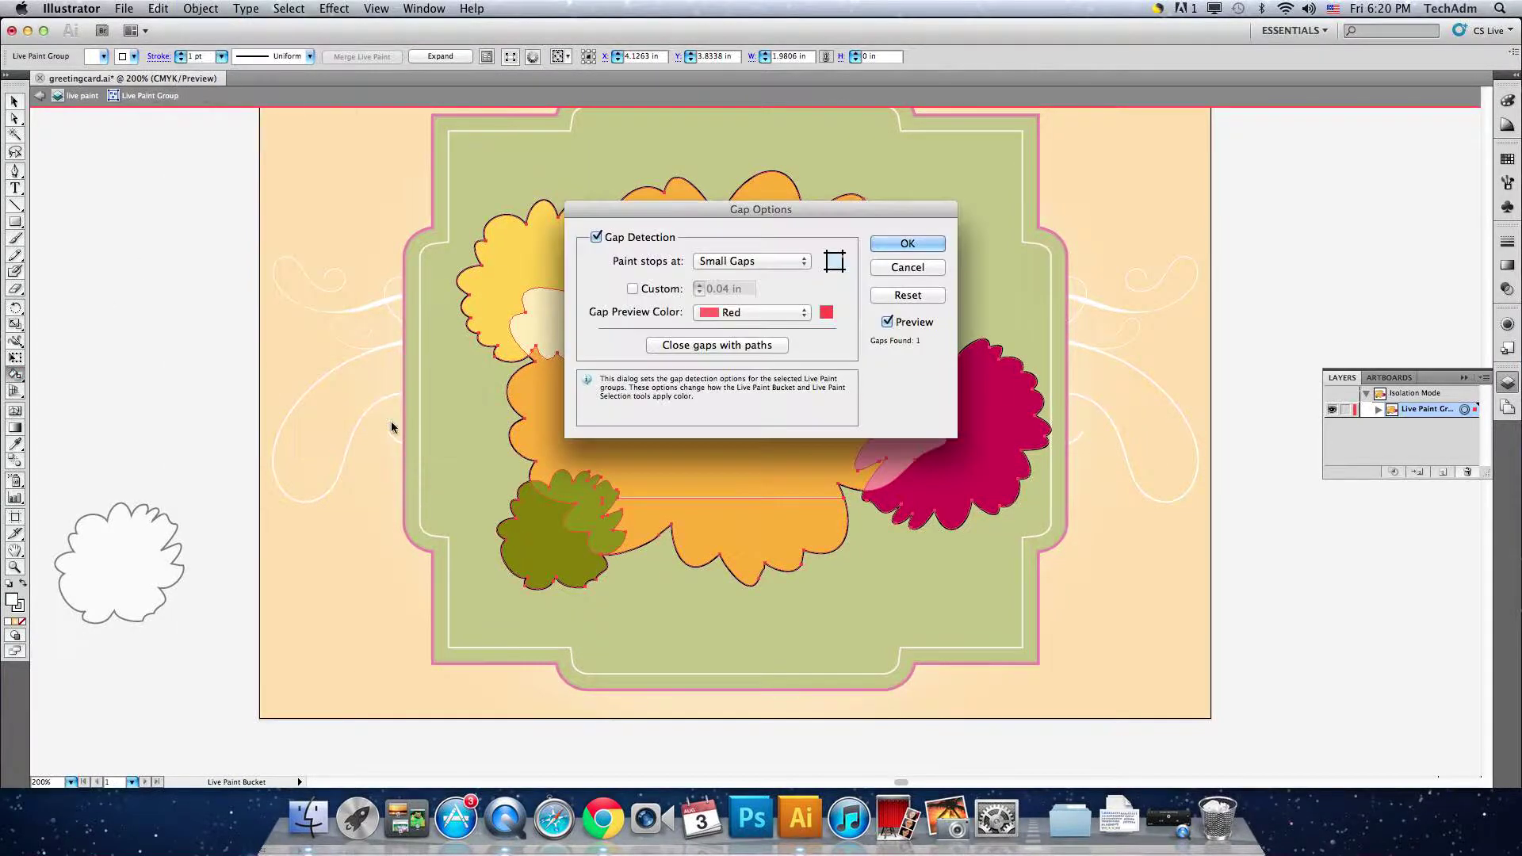
pyautogui.click(718, 260)
pyautogui.click(715, 278)
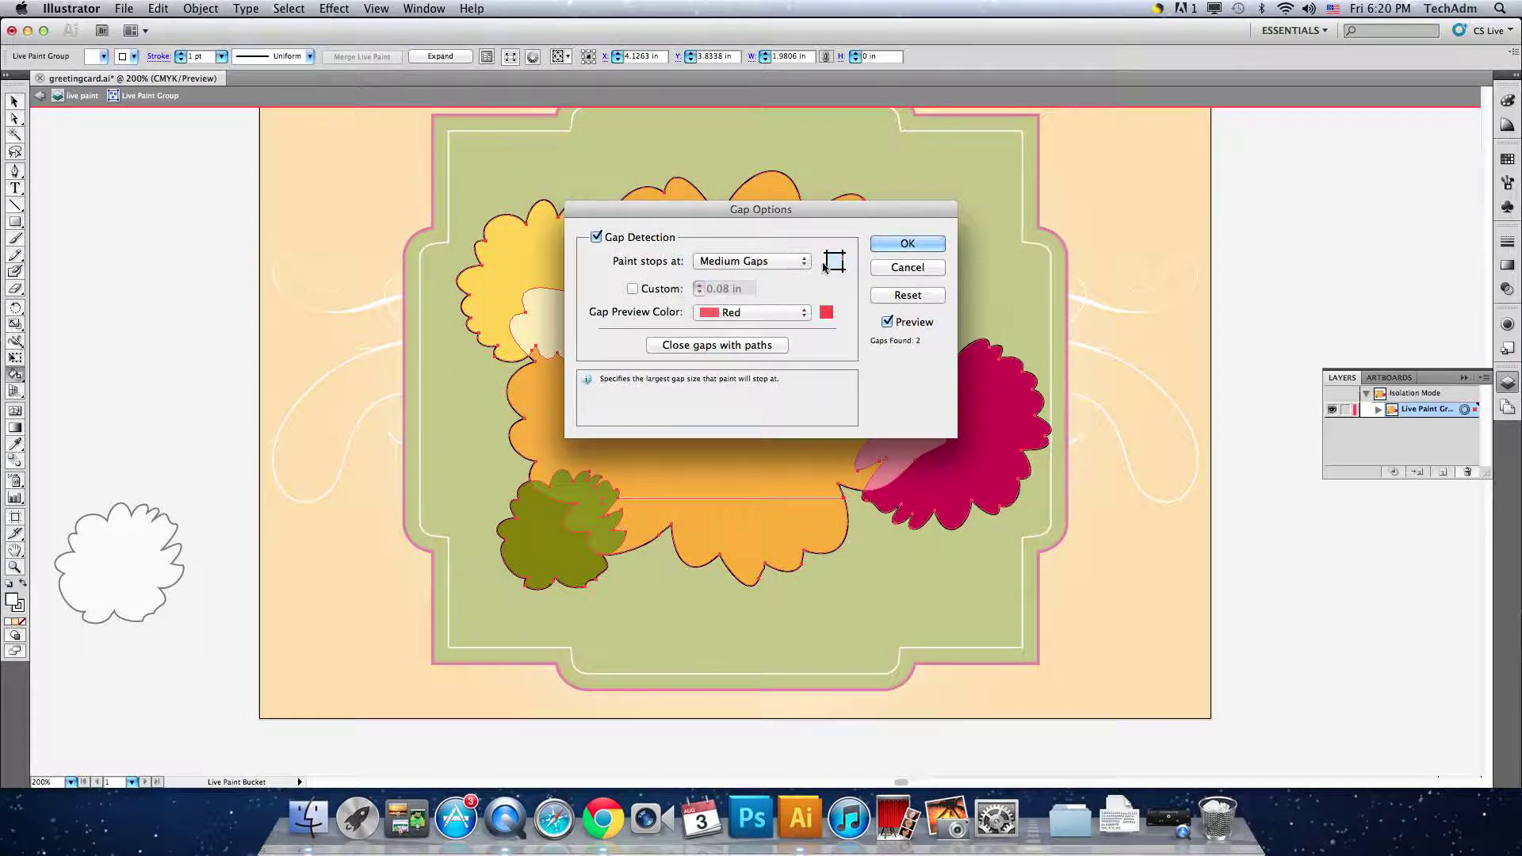
pyautogui.click(906, 244)
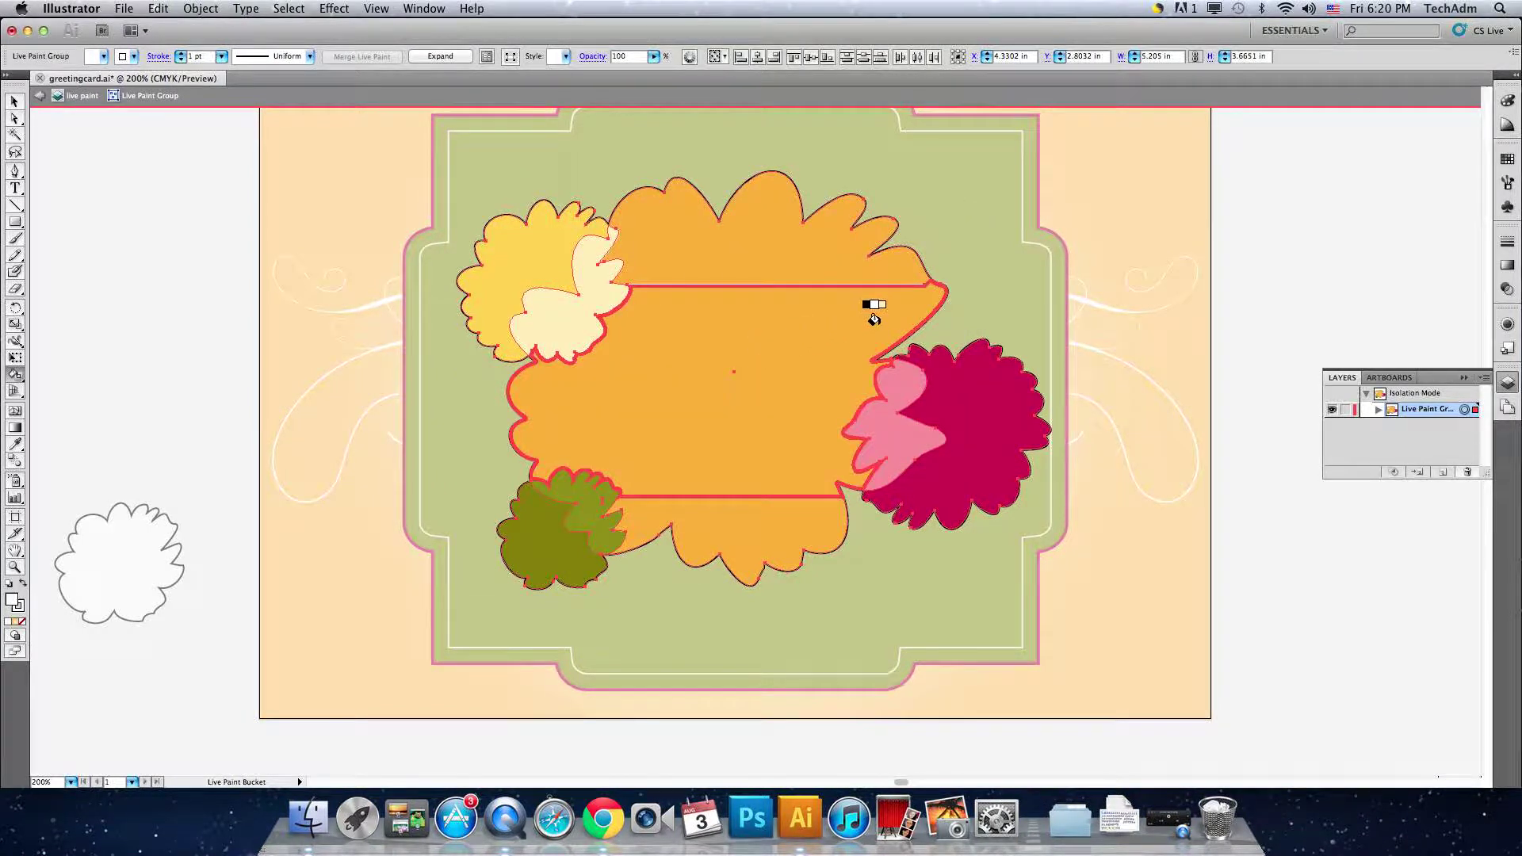
# Fill the large flower's middle band between the two lines with white using the Live Paint Bucket.
pyautogui.press('super+equal')
pyautogui.press('super+equal')
pyautogui.press('super+equal')
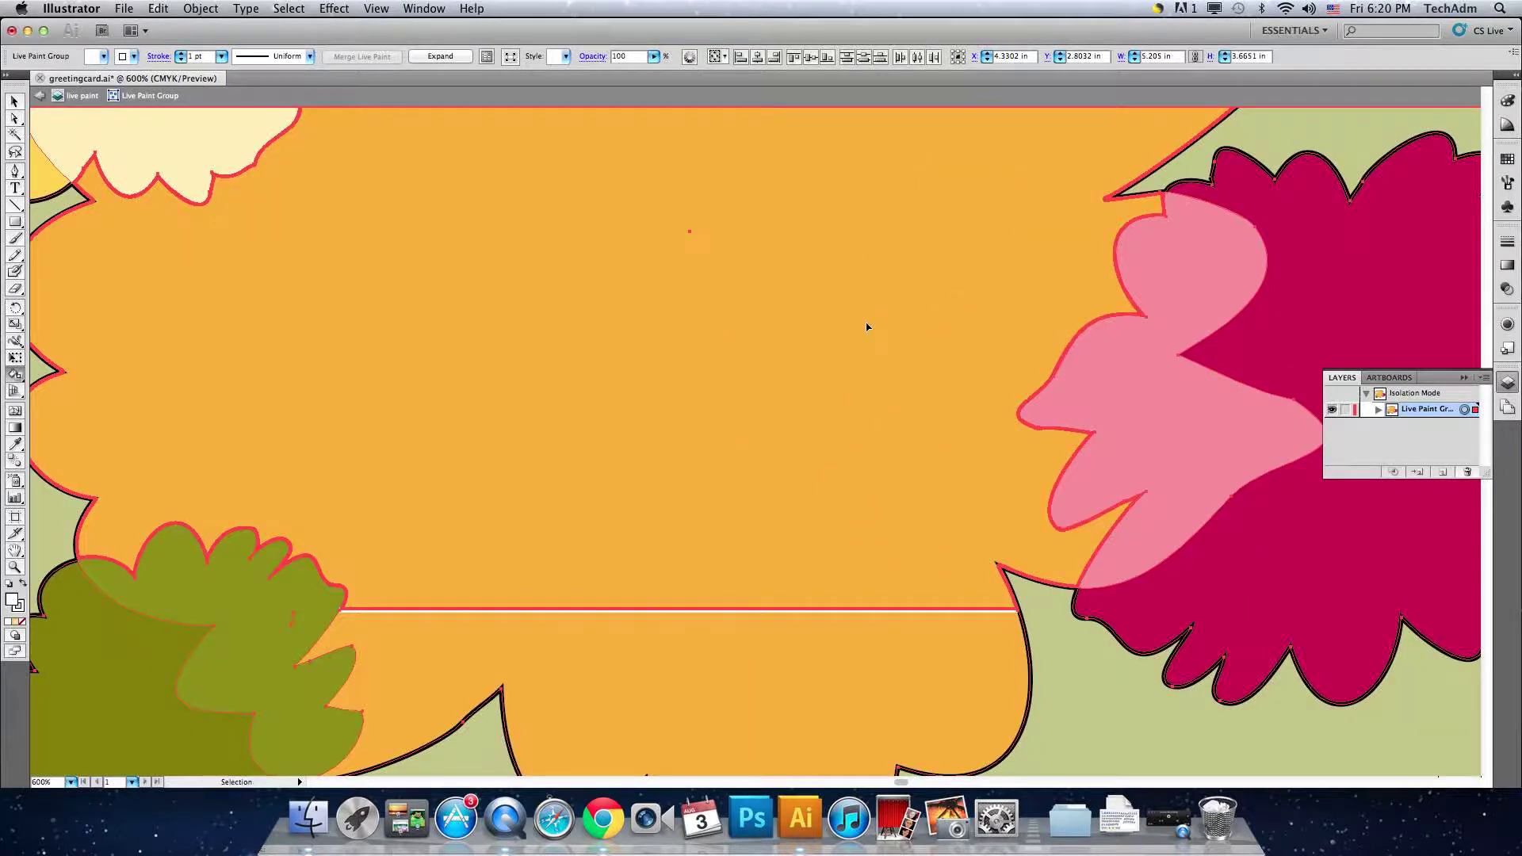
pyautogui.press('super+minus')
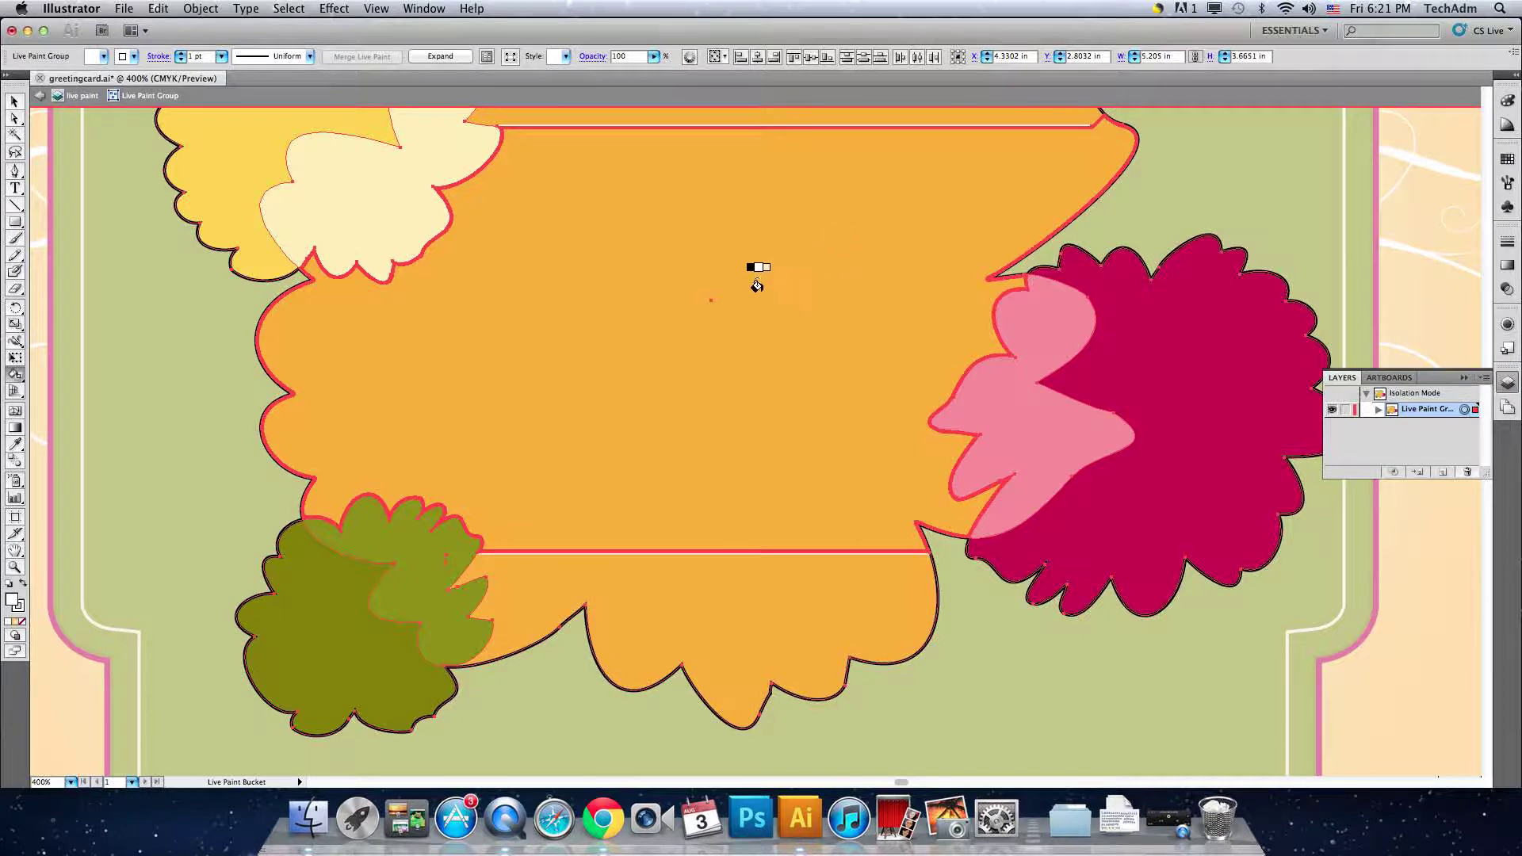
pyautogui.click(699, 286)
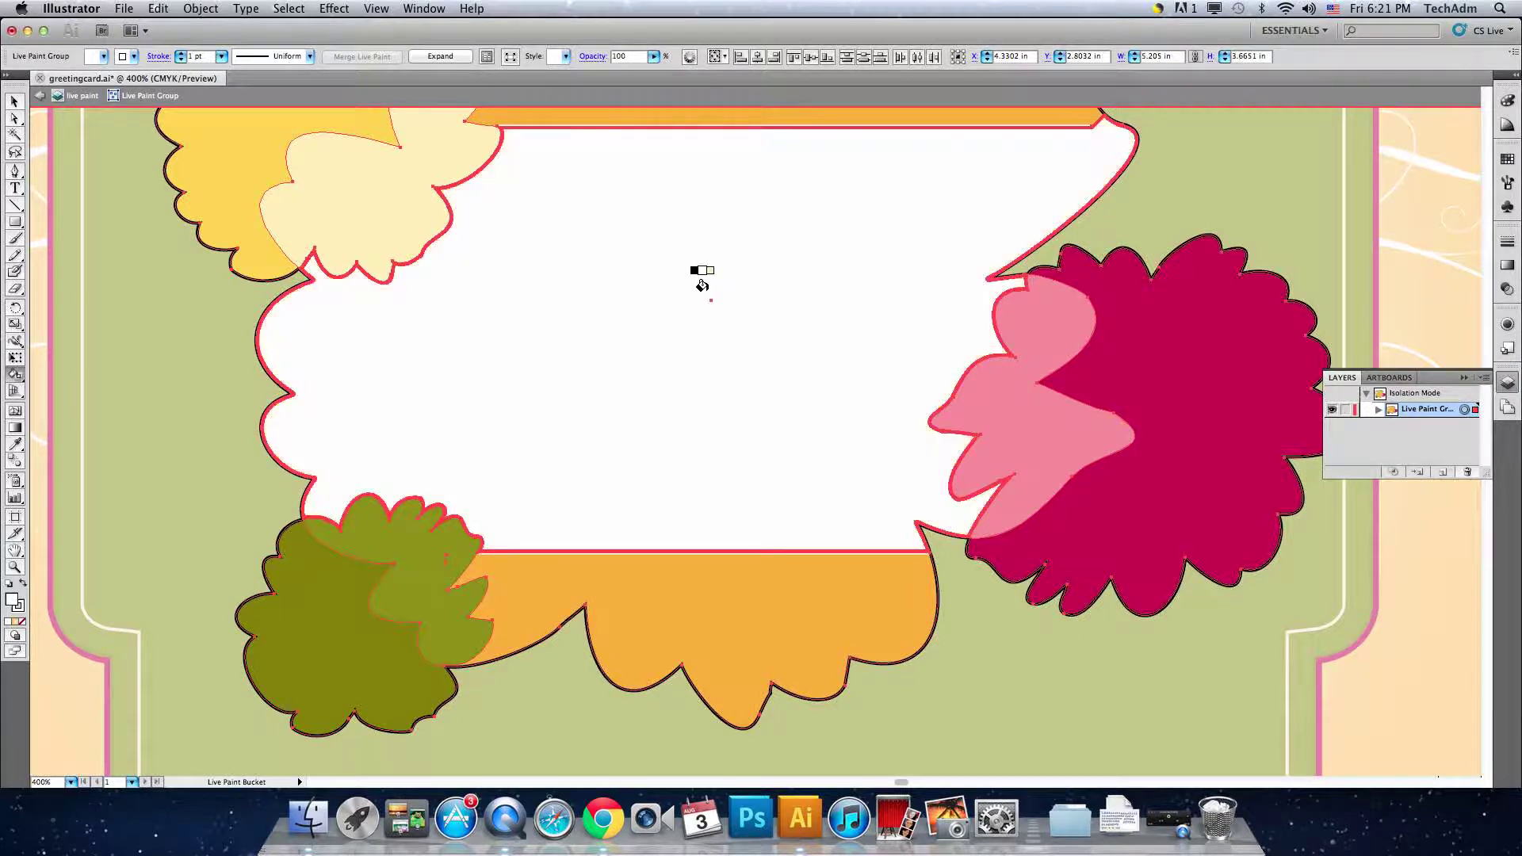
# Select the large flower's orange areas above and below the white band with Live Paint Selection and fill both with the light orange gradient swatch.
pyautogui.press('super+minus')
pyautogui.press('super+minus')
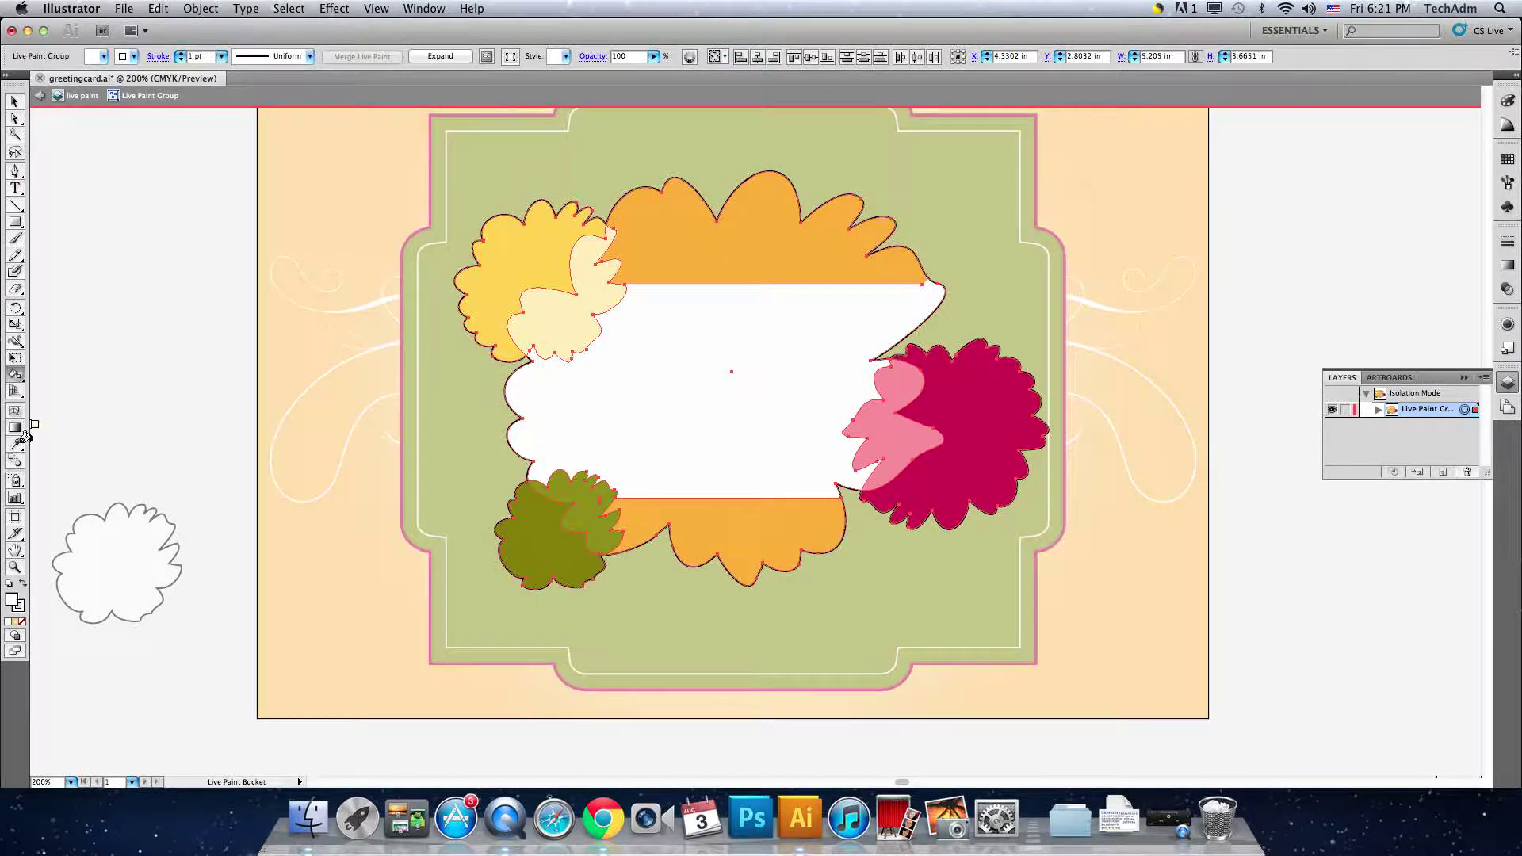
pyautogui.click(16, 379)
pyautogui.moveTo(16, 380); pyautogui.dragTo(54, 412)
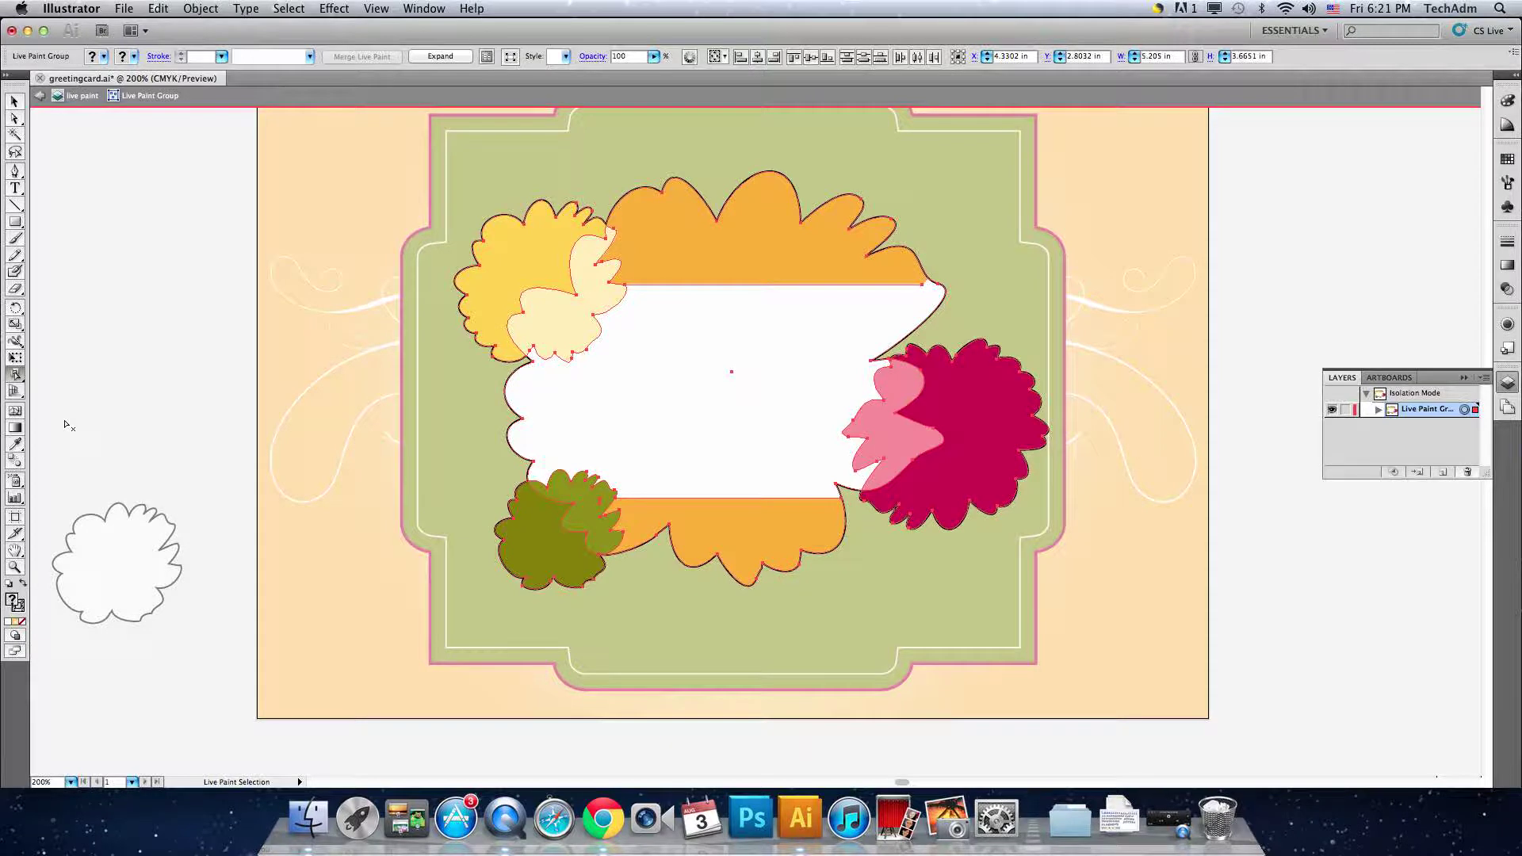
pyautogui.click(289, 10)
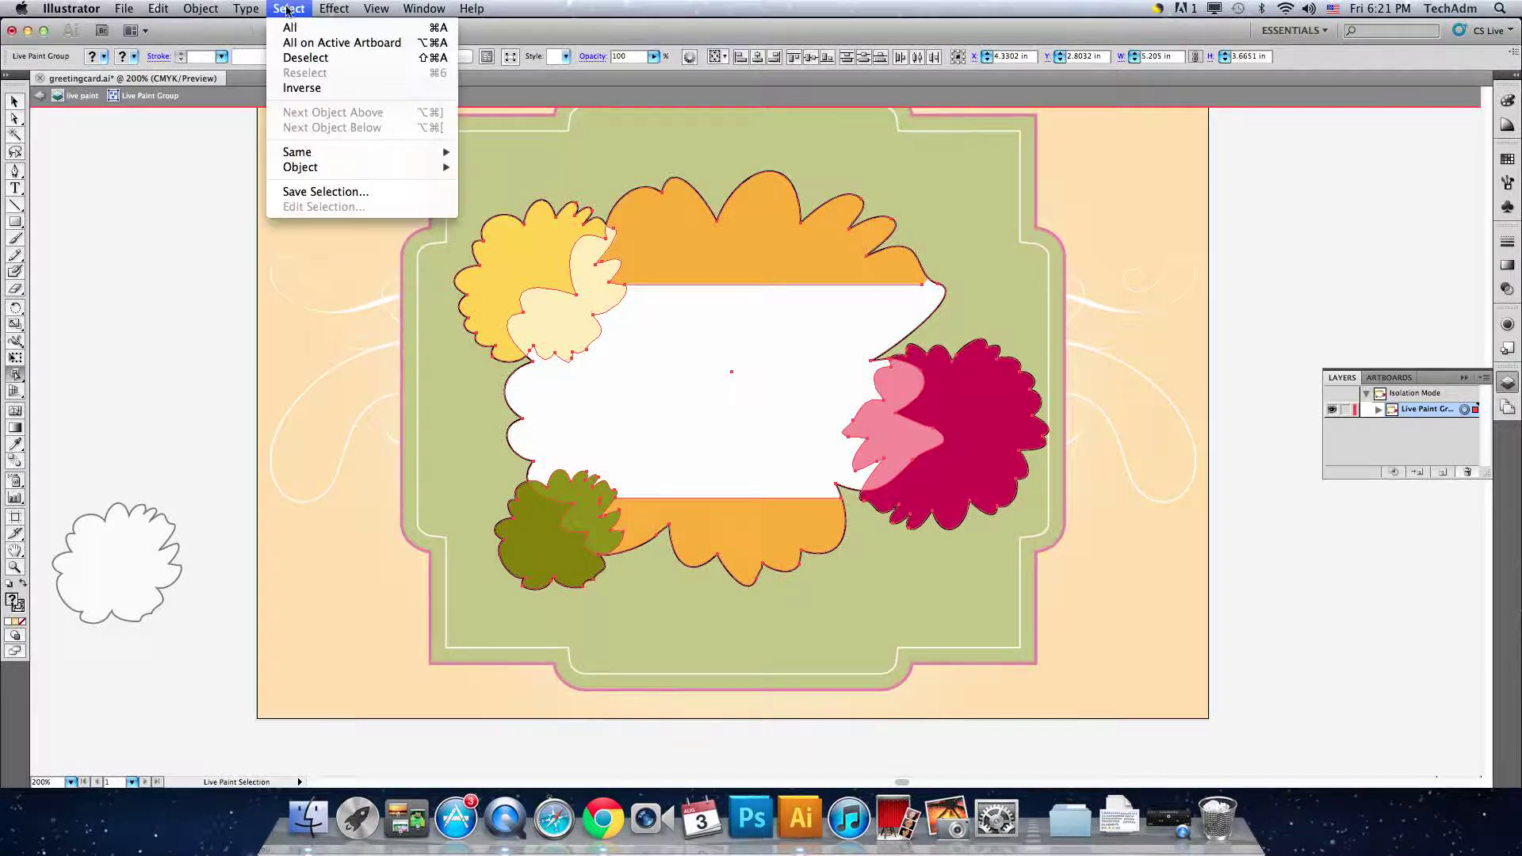
pyautogui.click(305, 59)
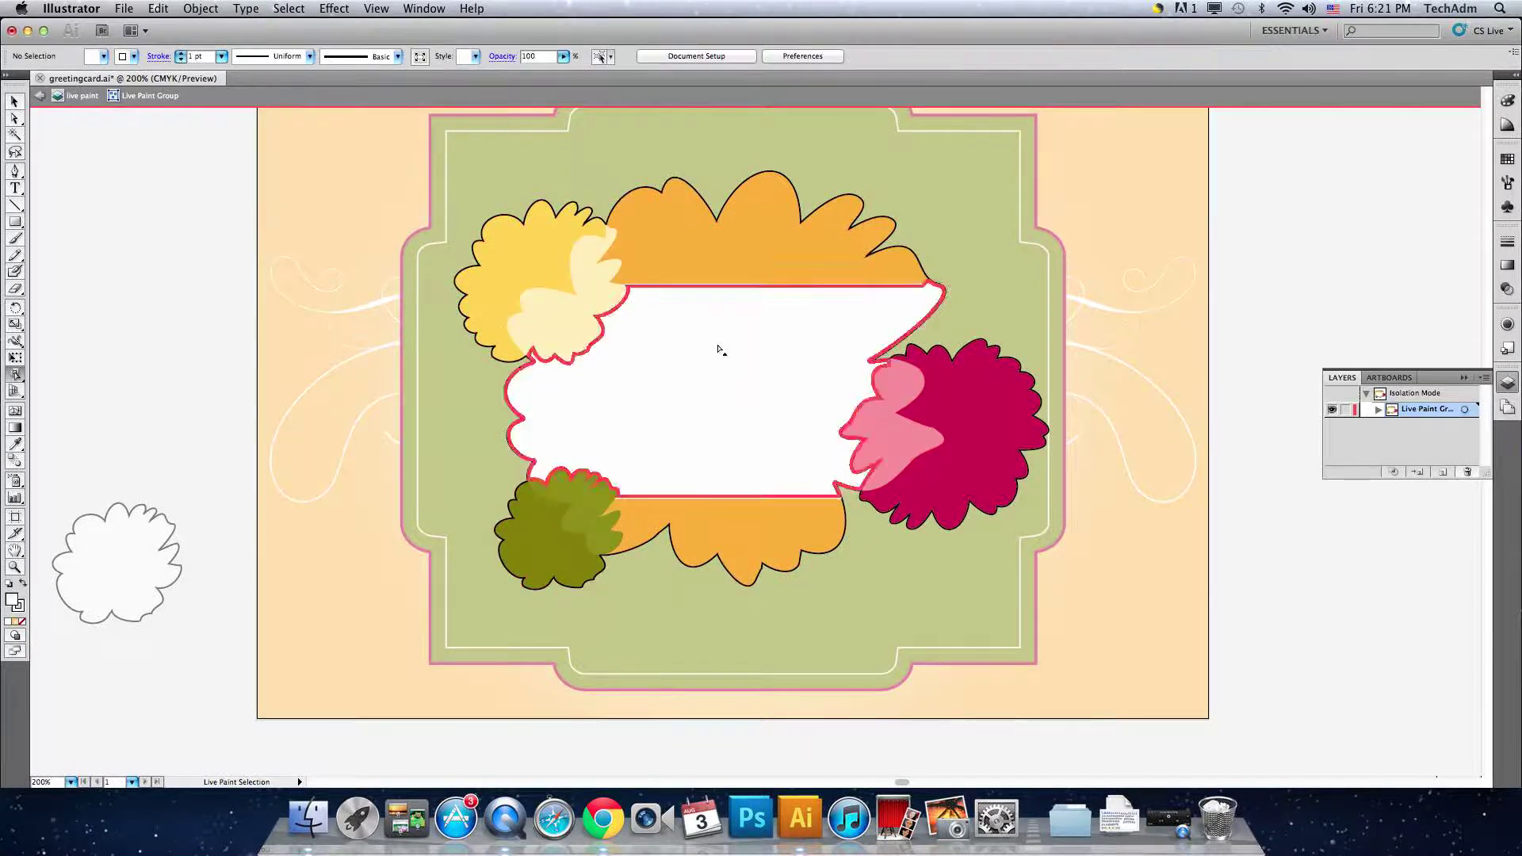
pyautogui.click(739, 252)
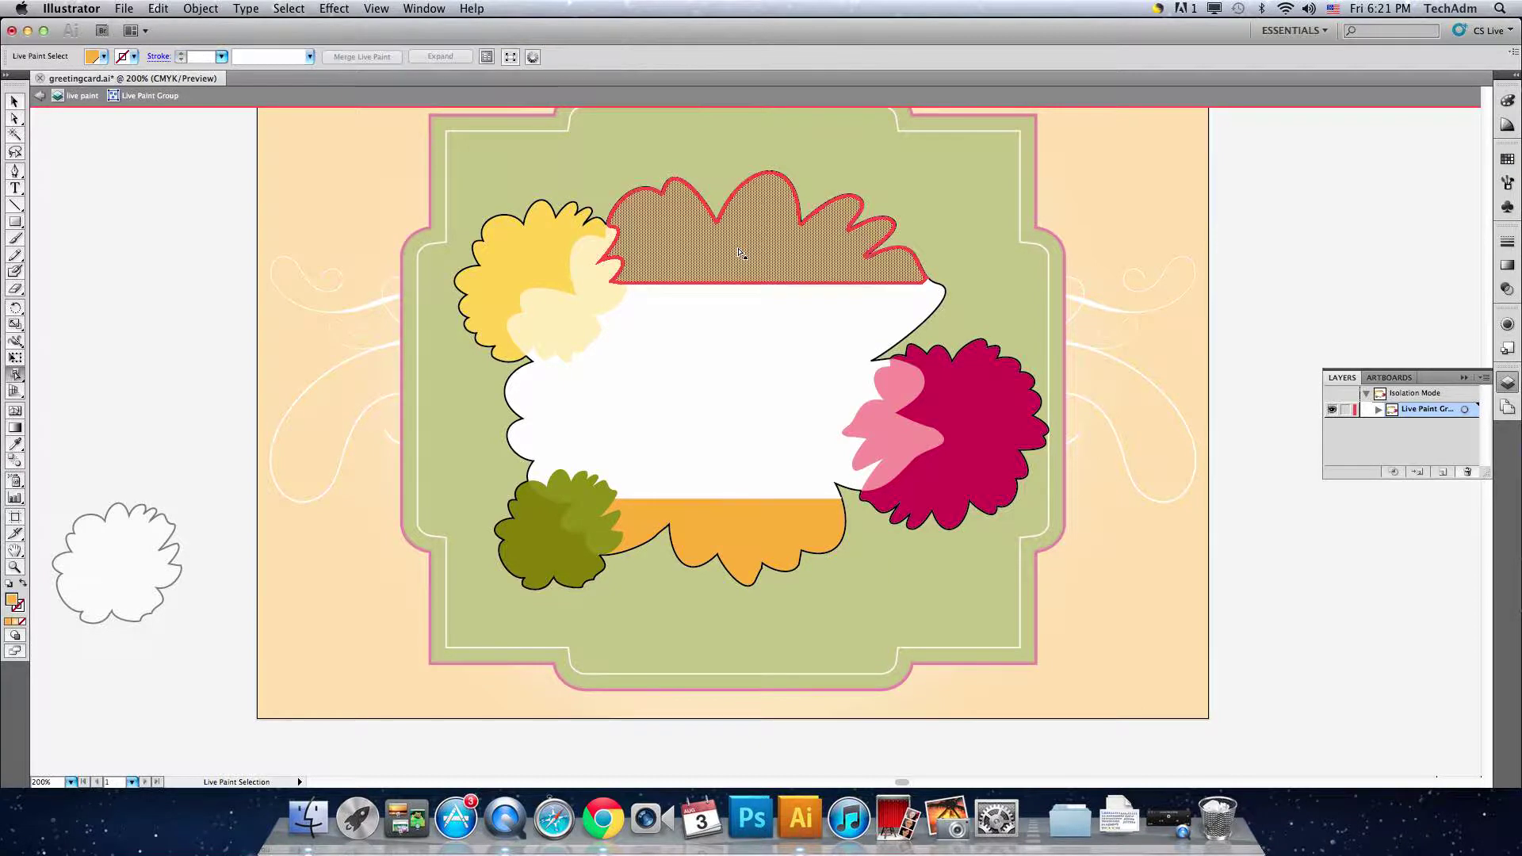
pyautogui.keyDown('shift'); pyautogui.click(739, 533); pyautogui.keyUp('shift')
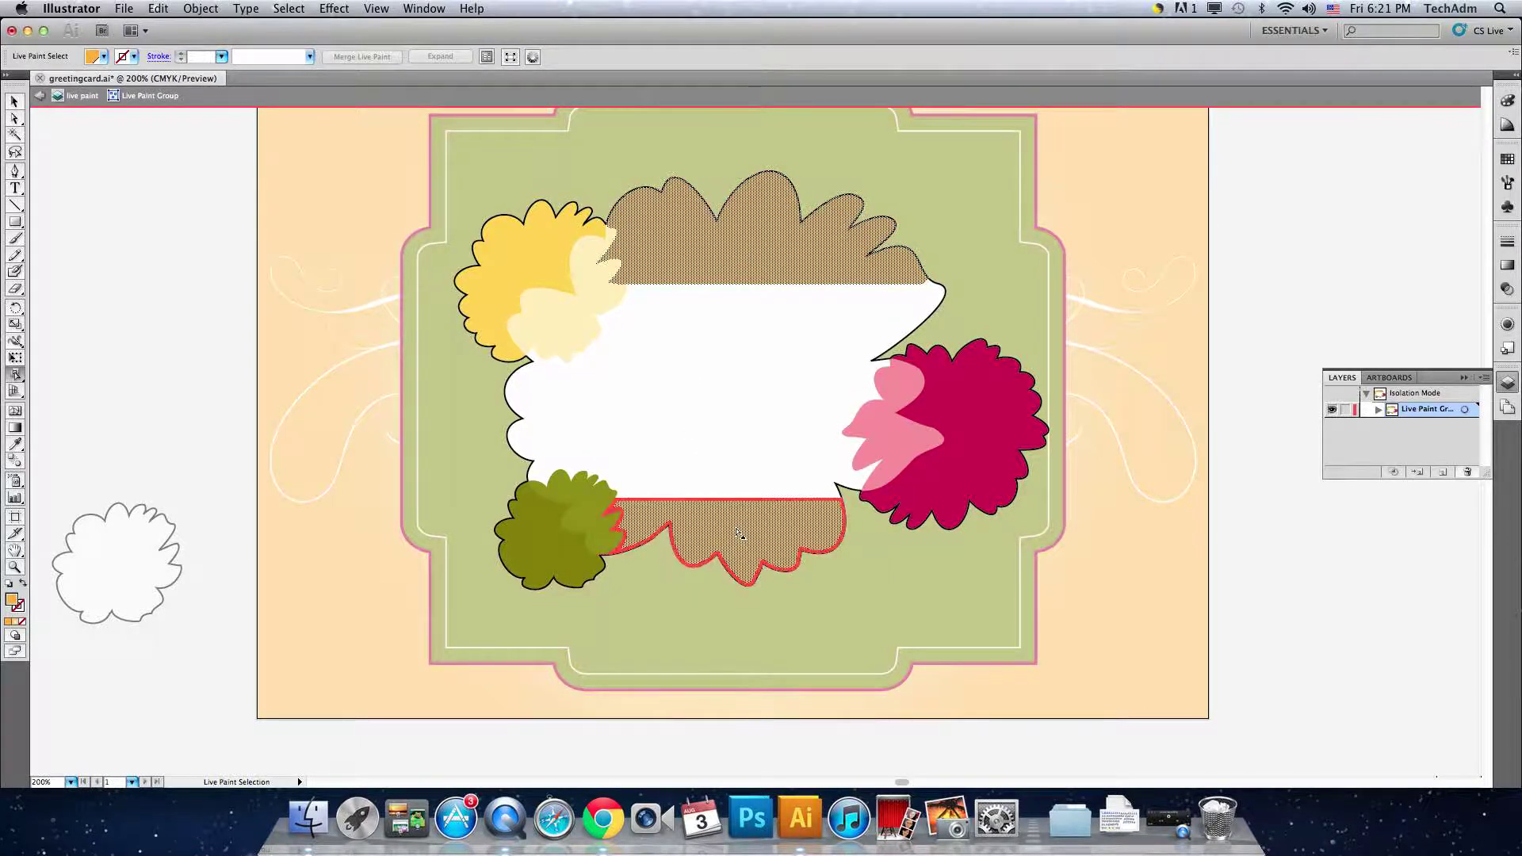
pyautogui.click(103, 57)
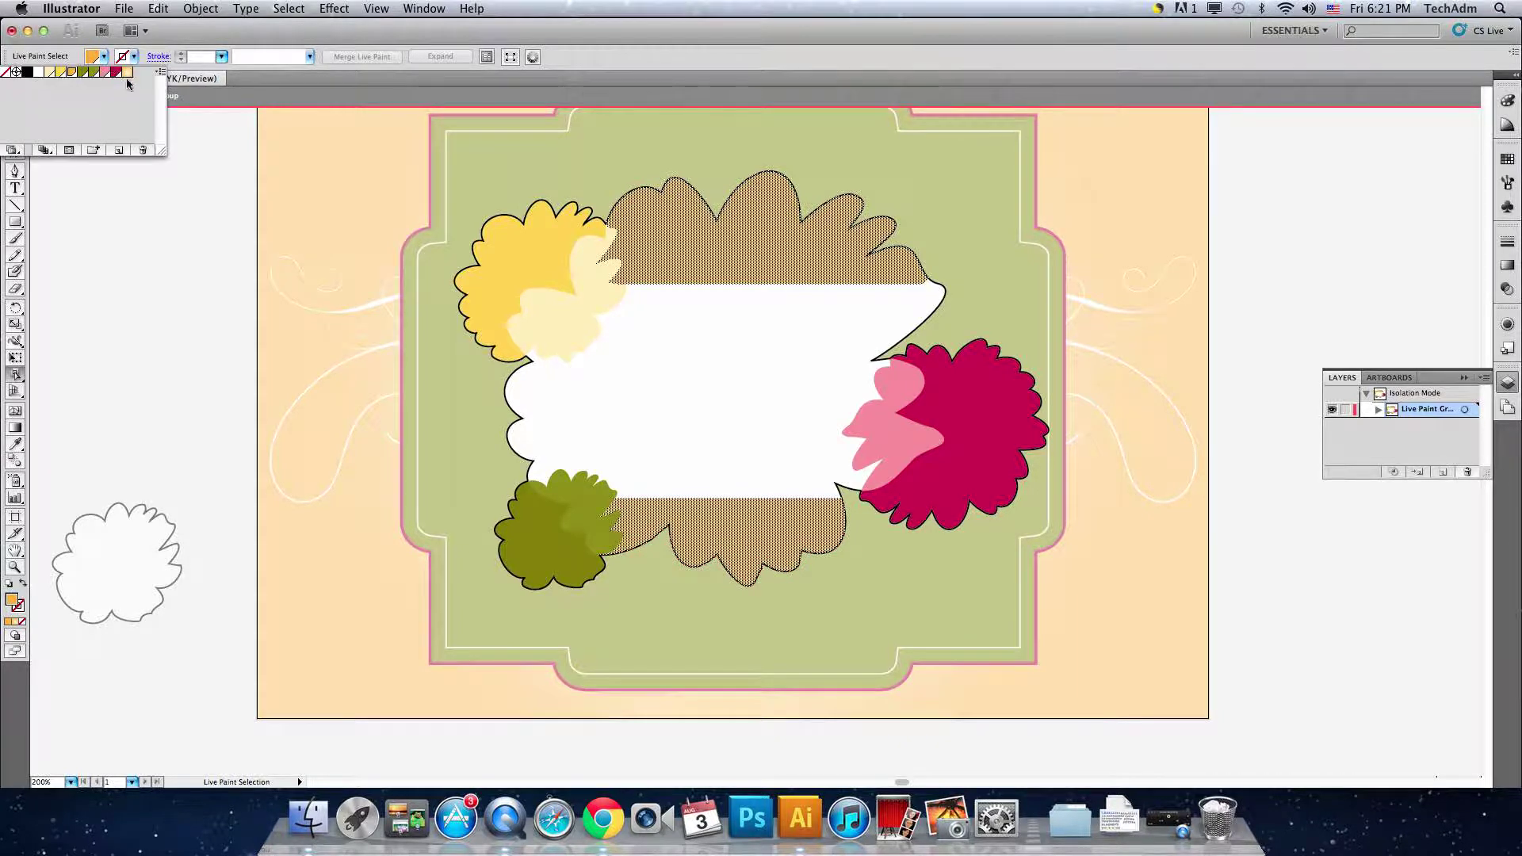
pyautogui.click(127, 73)
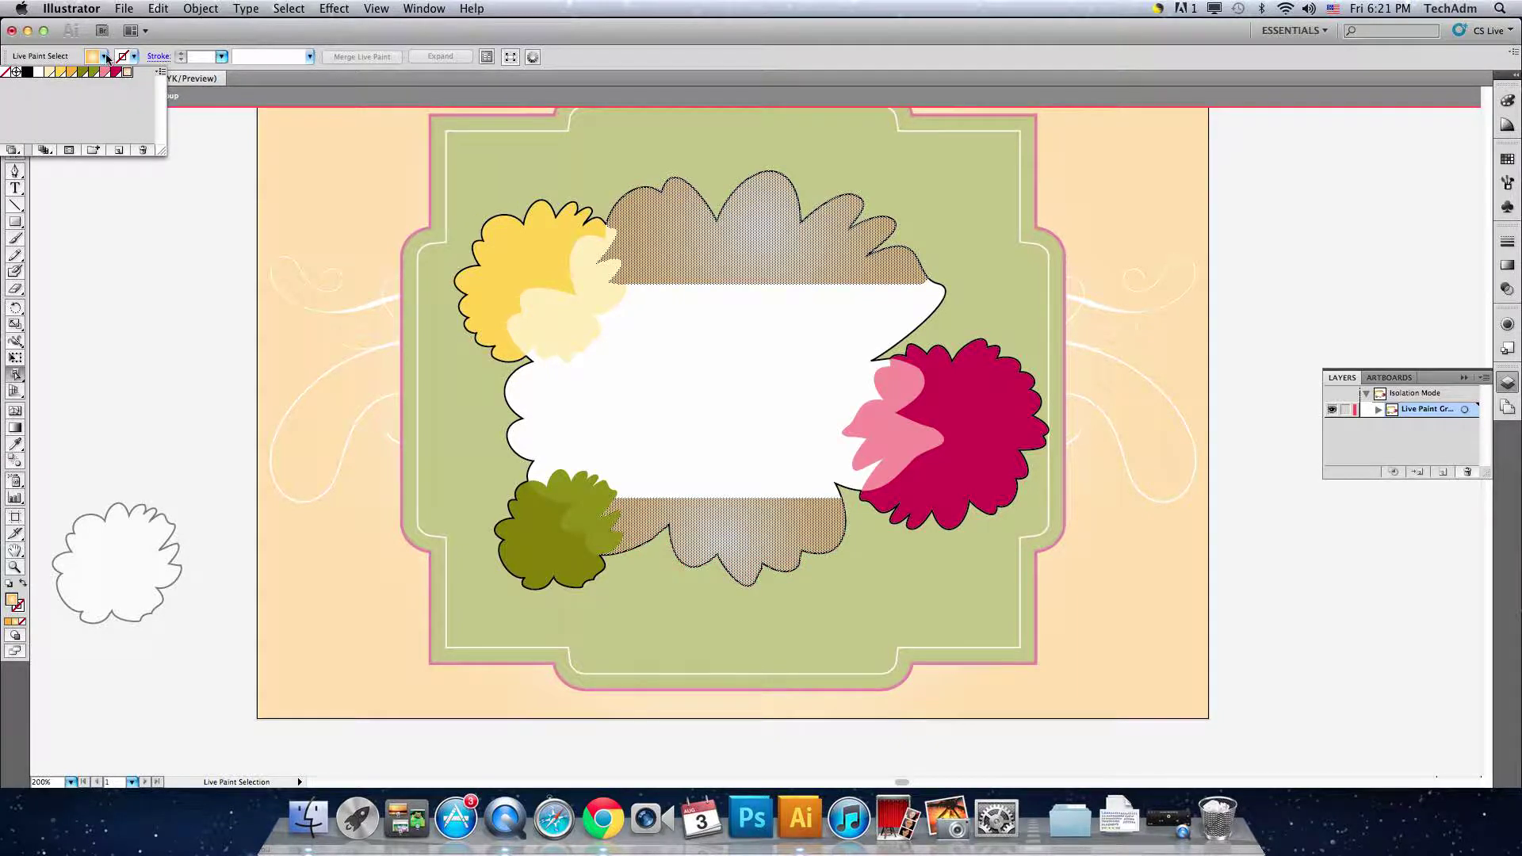
pyautogui.click(103, 57)
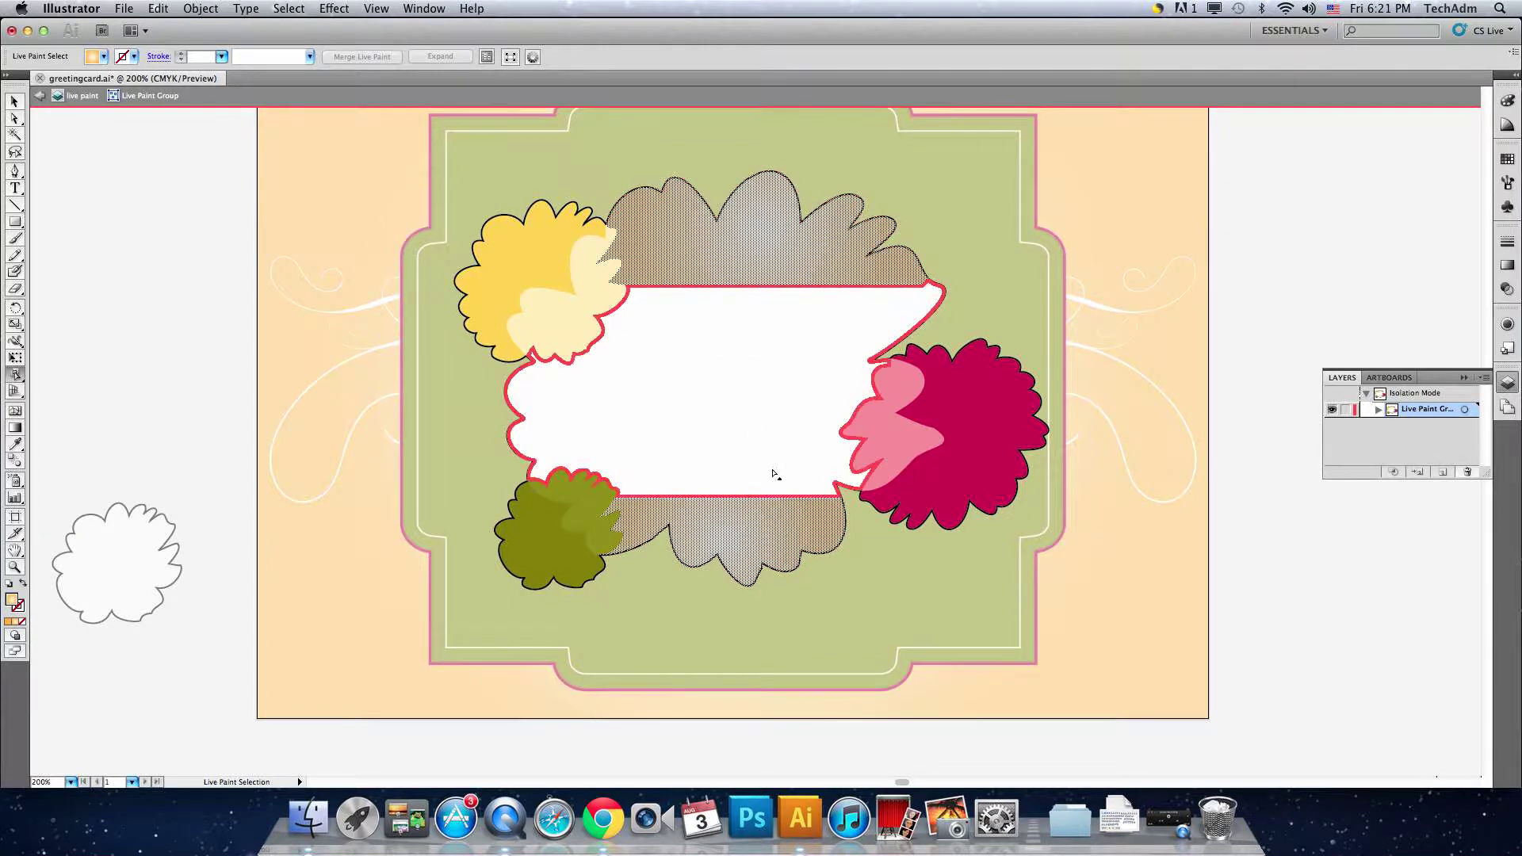
# Spread one gradient across both selected areas with the Gradient tool, from the flower's center diagonally past its lower edge, and deselect.
pyautogui.click(15, 428)
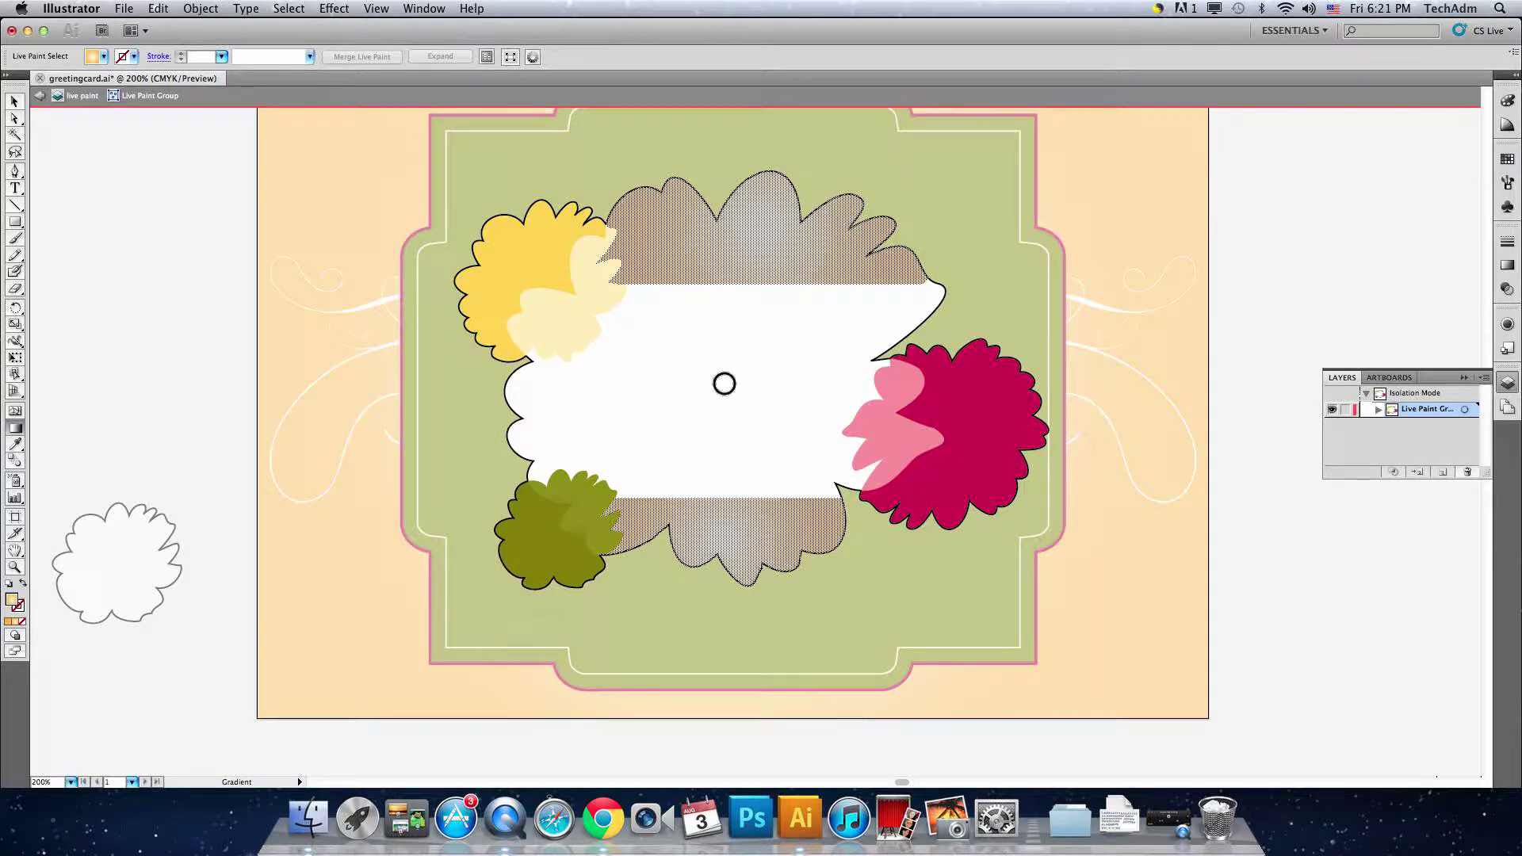
pyautogui.moveTo(723, 383); pyautogui.dragTo(859, 615)
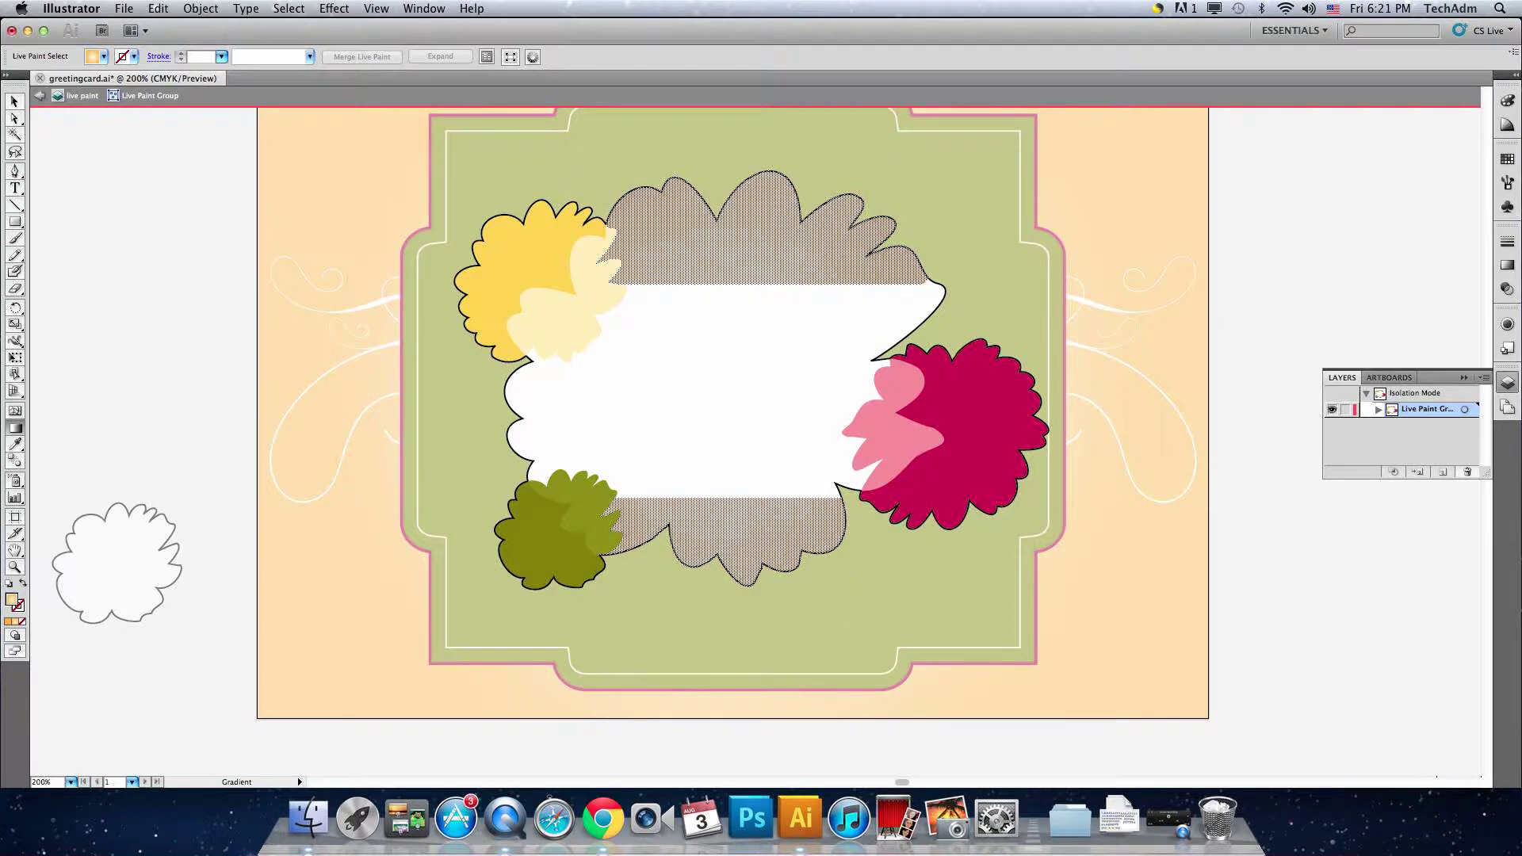
pyautogui.click(288, 7)
pyautogui.click(302, 55)
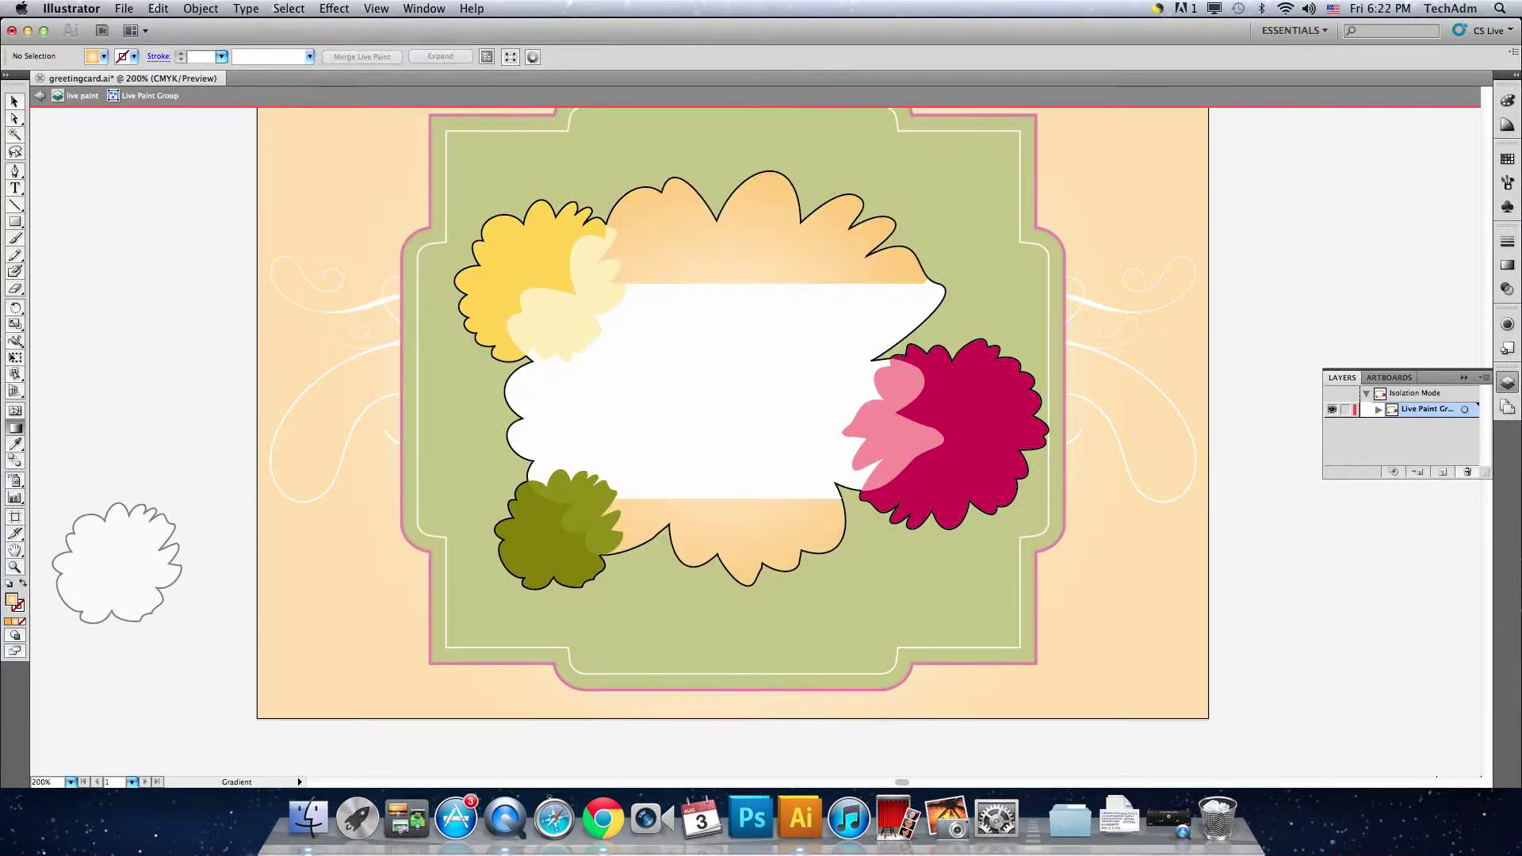
# Exit isolation mode and show the text layer over the finished flowers.
pyautogui.click(40, 95)
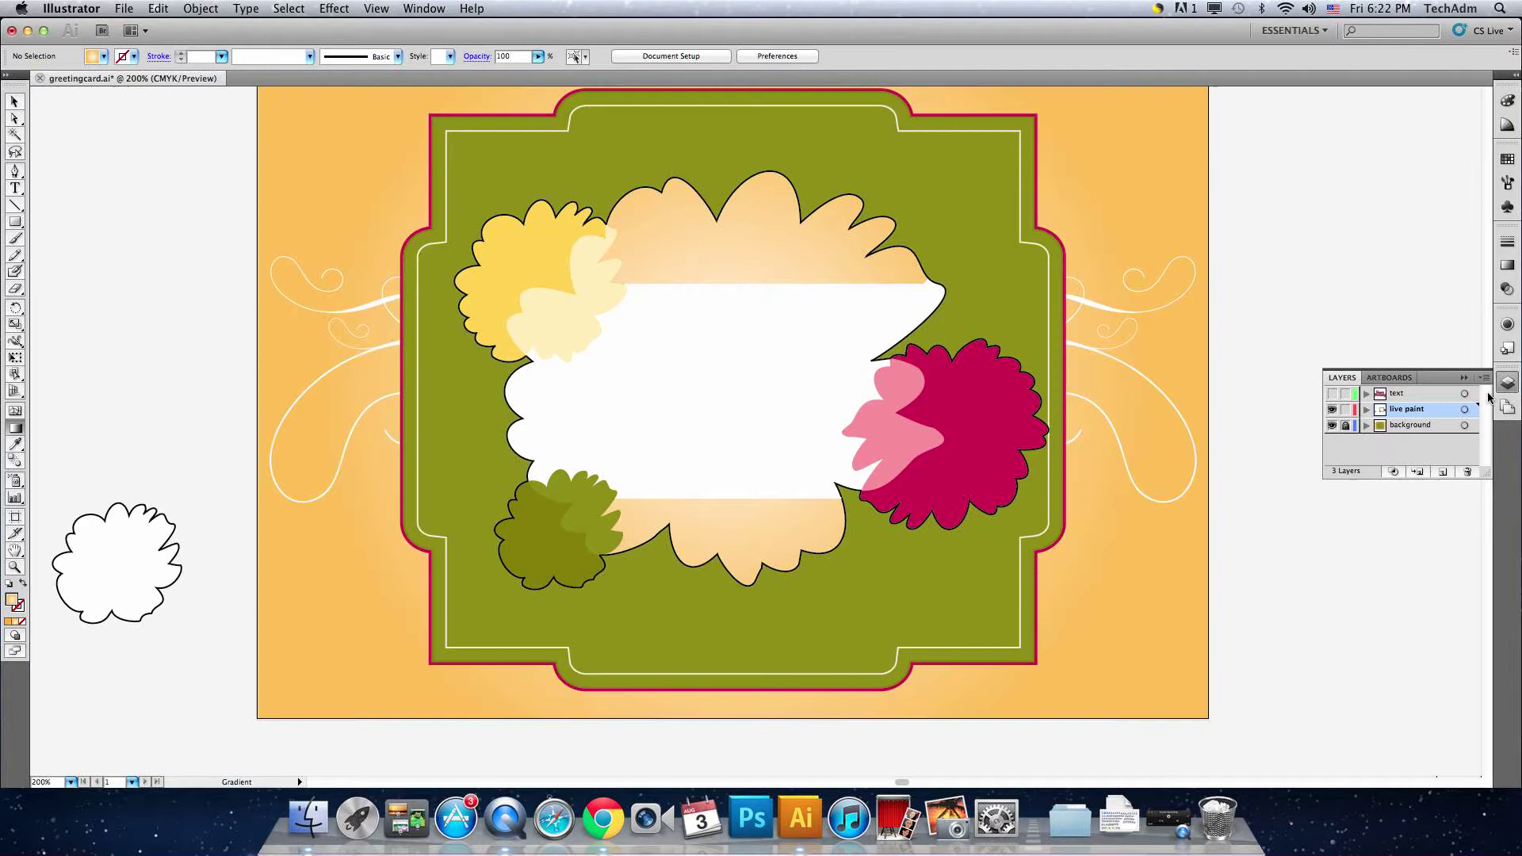
pyautogui.click(1332, 394)
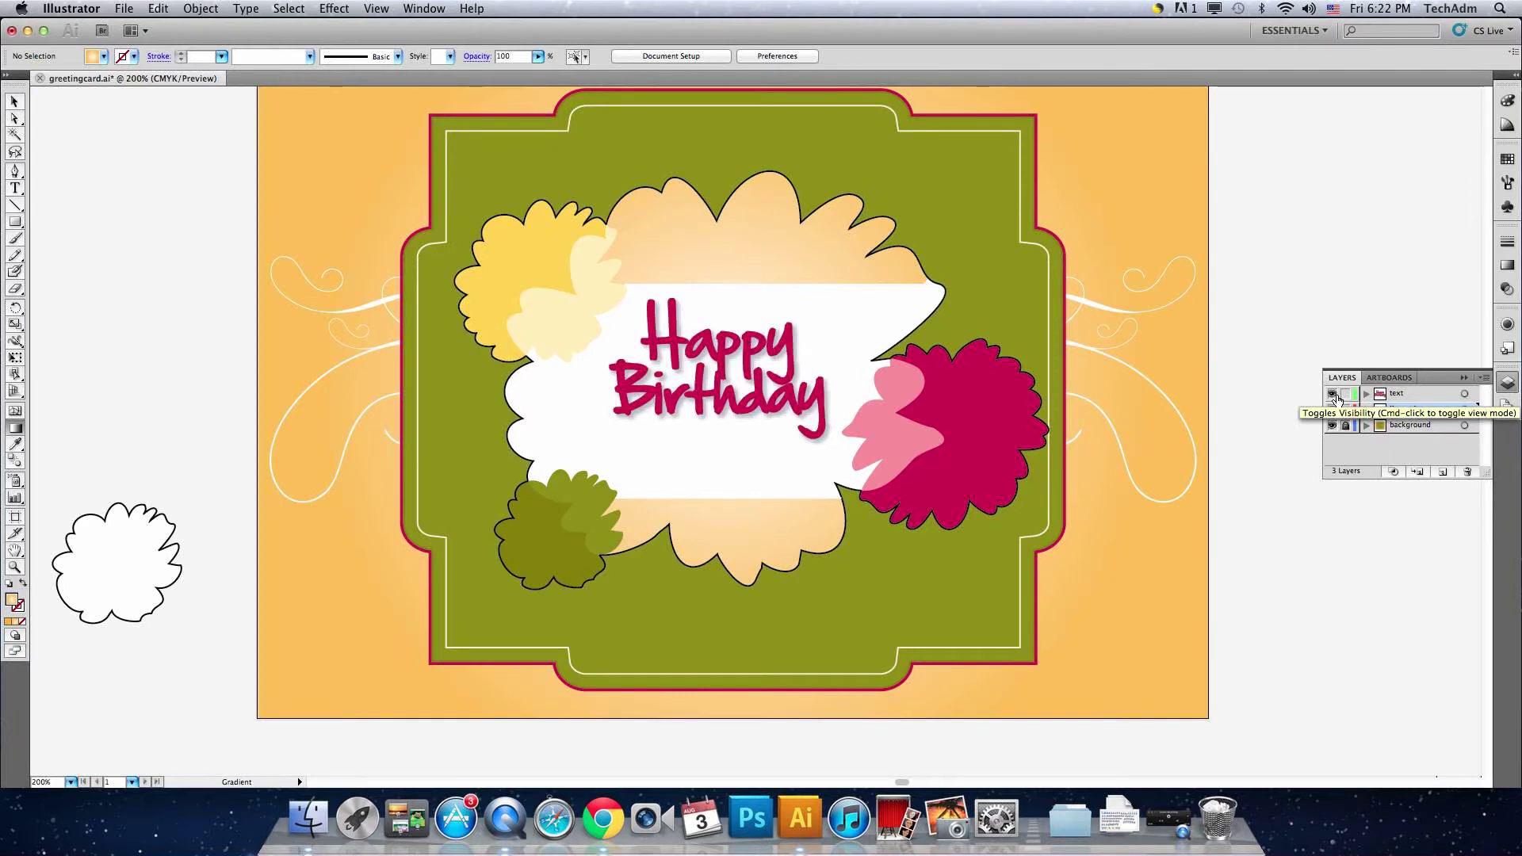